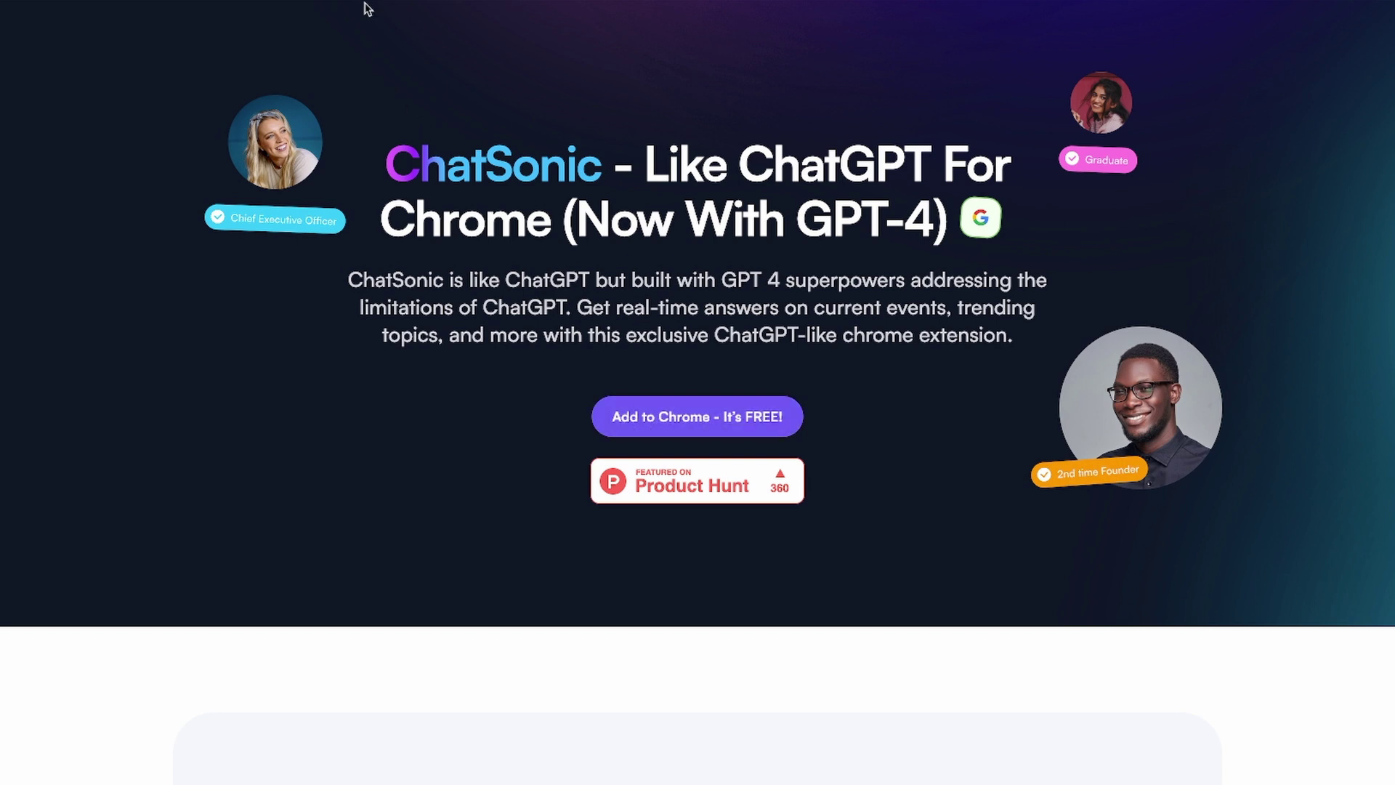
Open an Ask ChatSonic prompt for the intro paragraph below the page's main heading.
triple_click(723, 293)
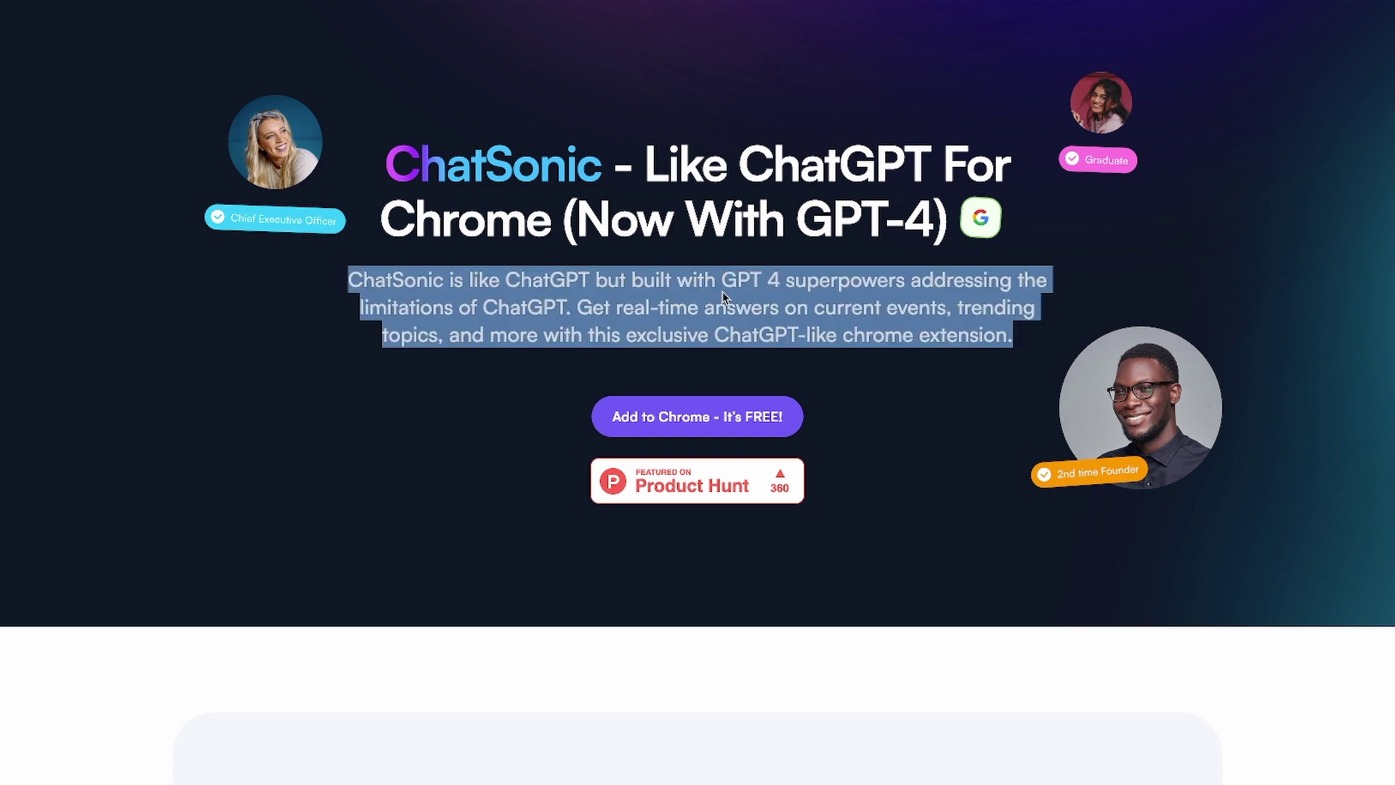
right_click(723, 294)
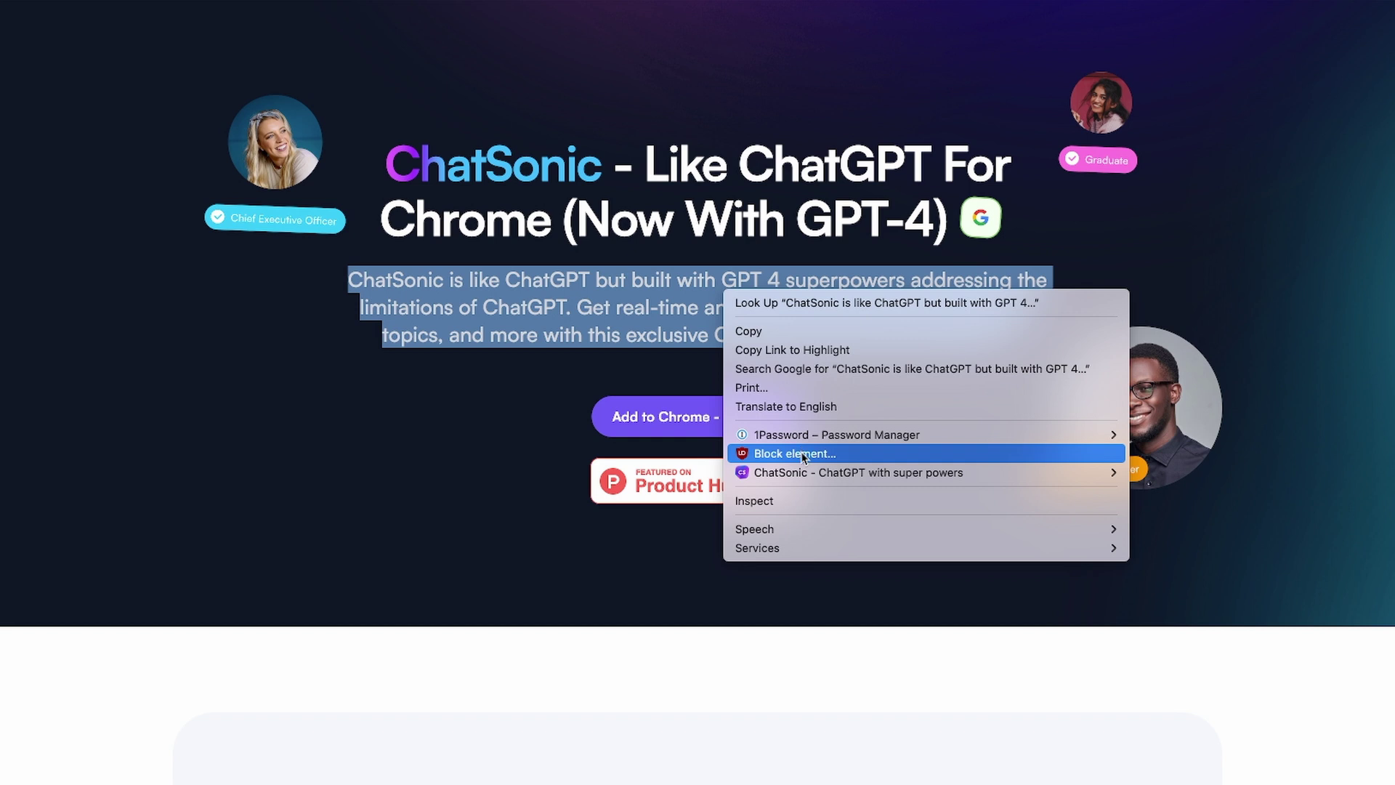
mouse_move(816, 474)
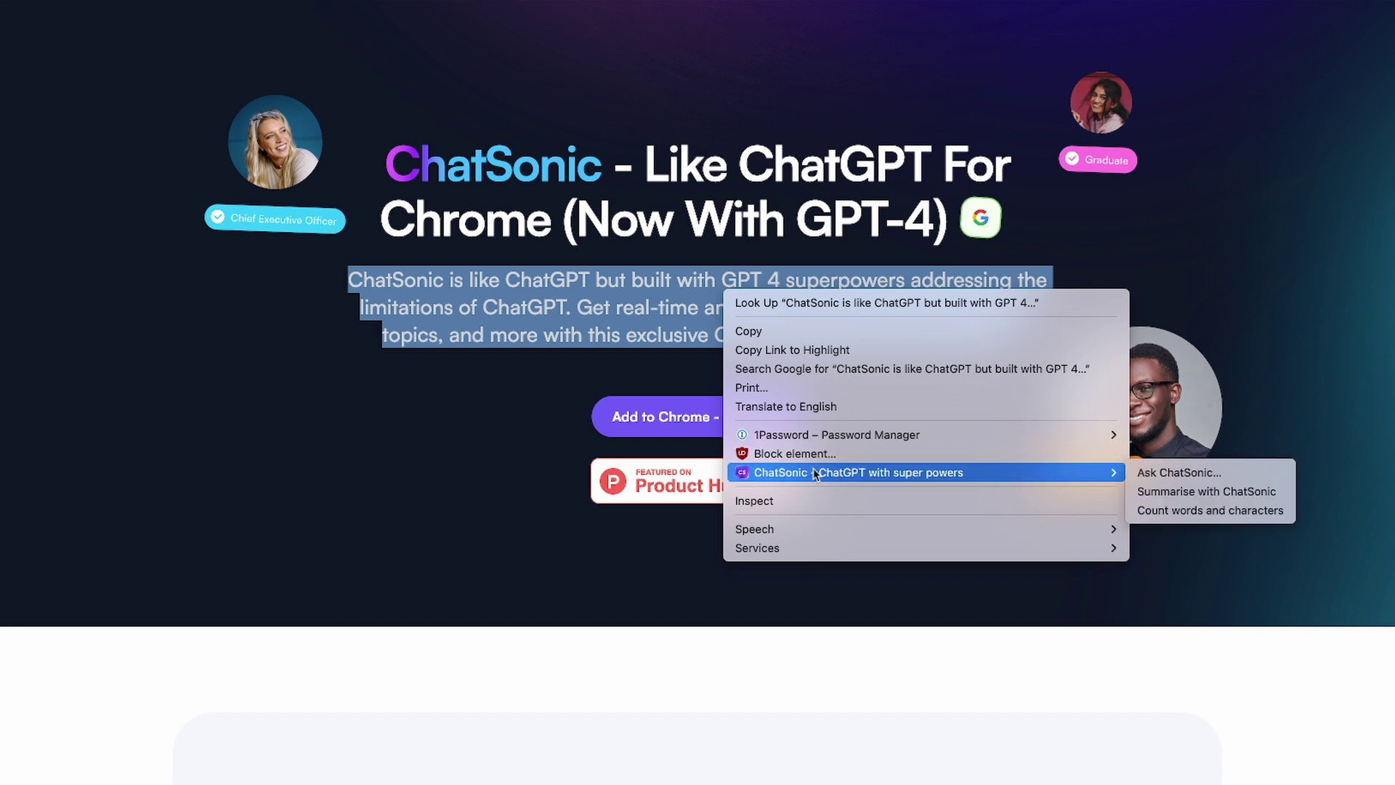
left_click(1242, 479)
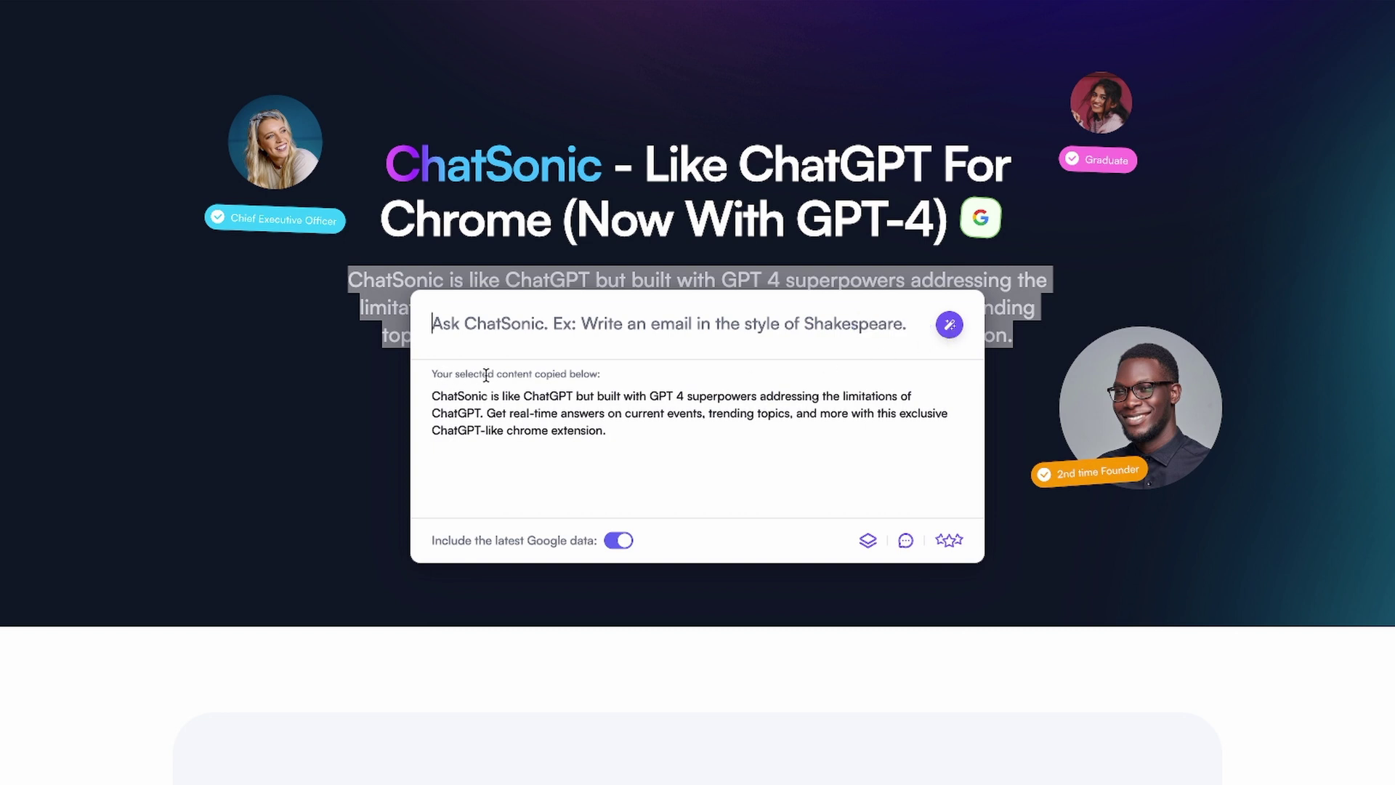
Submit the instruction "Sumarize" to ChatSonic for the copied paragraph.
triple_click(581, 414)
left_click(516, 320)
type("Sumarize")
key("Return")
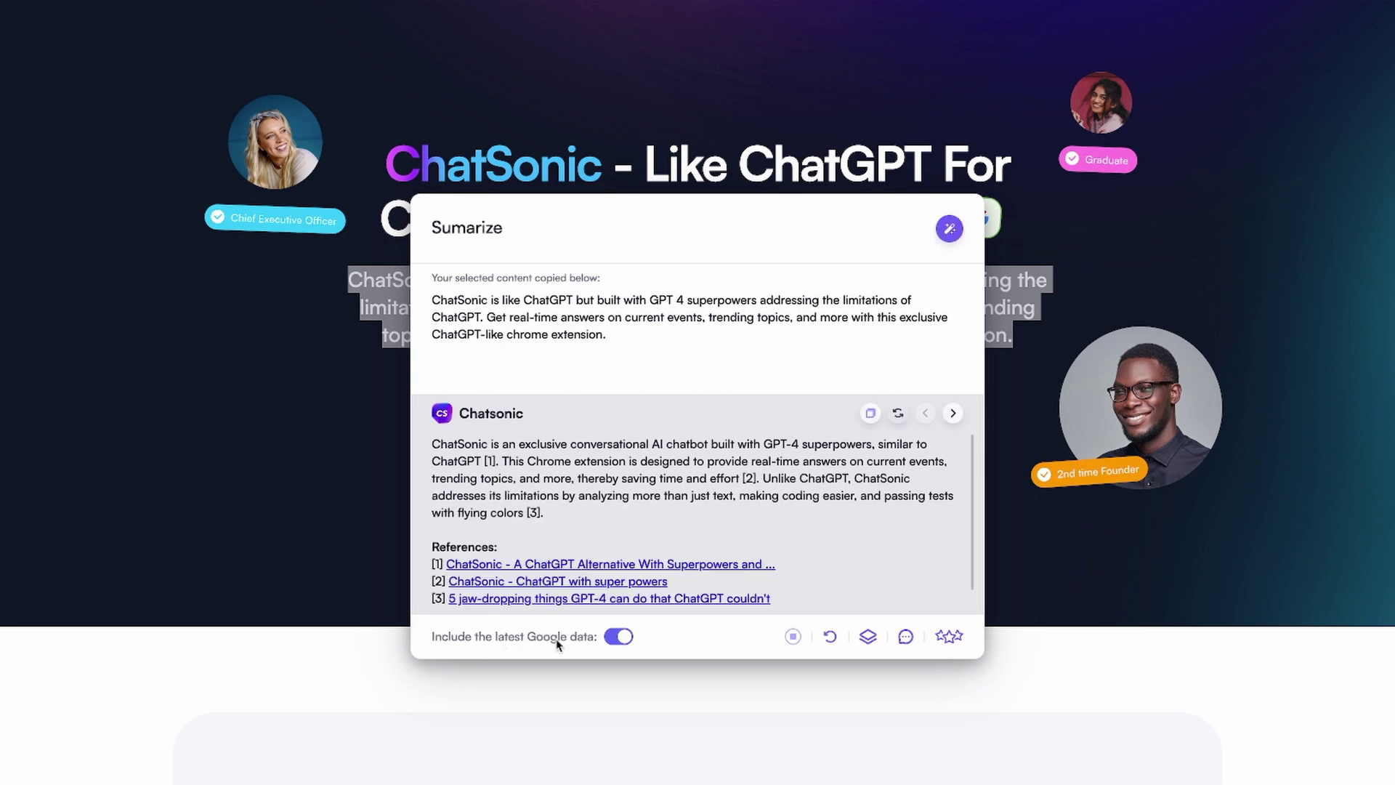
Summarise the intro paragraph directly with the extension's Summarise with ChatSonic command.
scroll(699, 491, "up", 1)
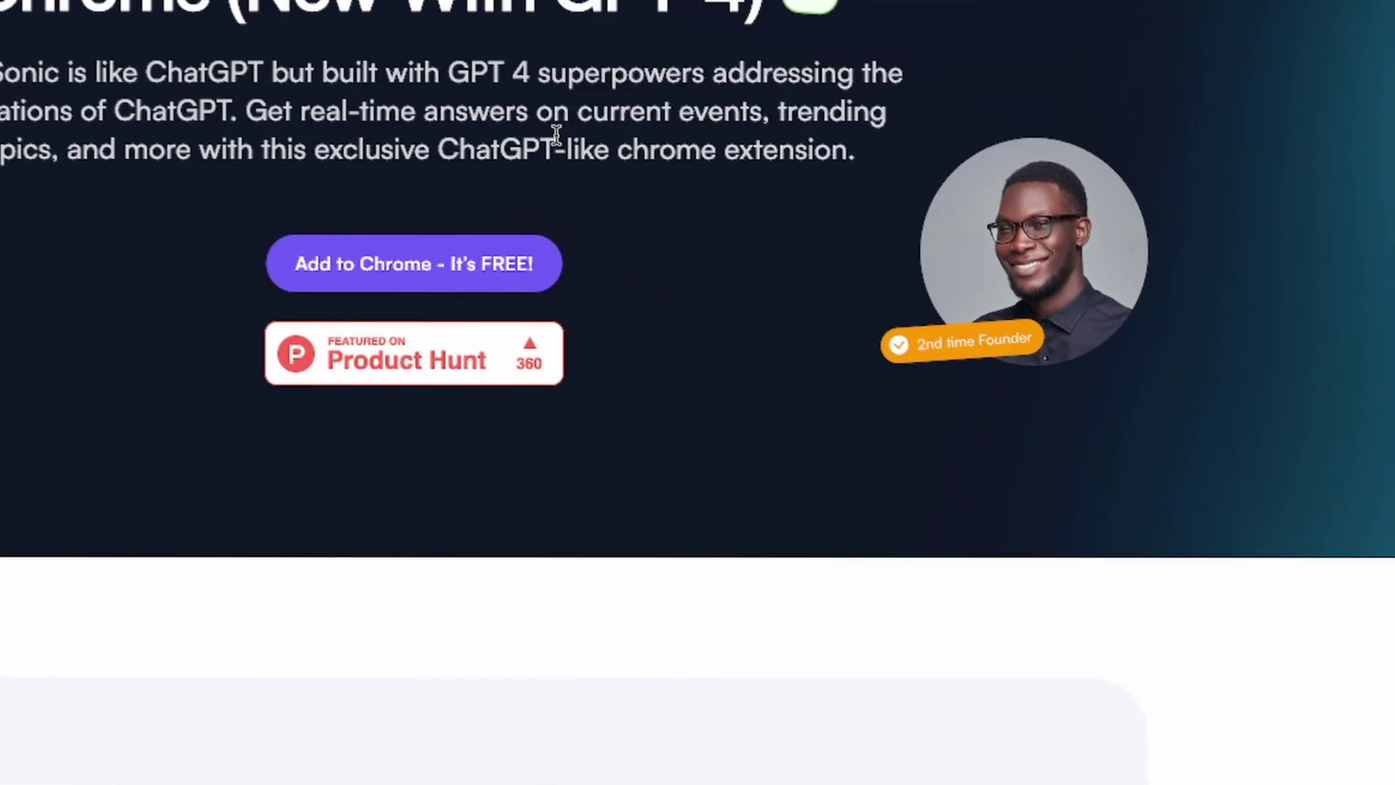
triple_click(656, 204)
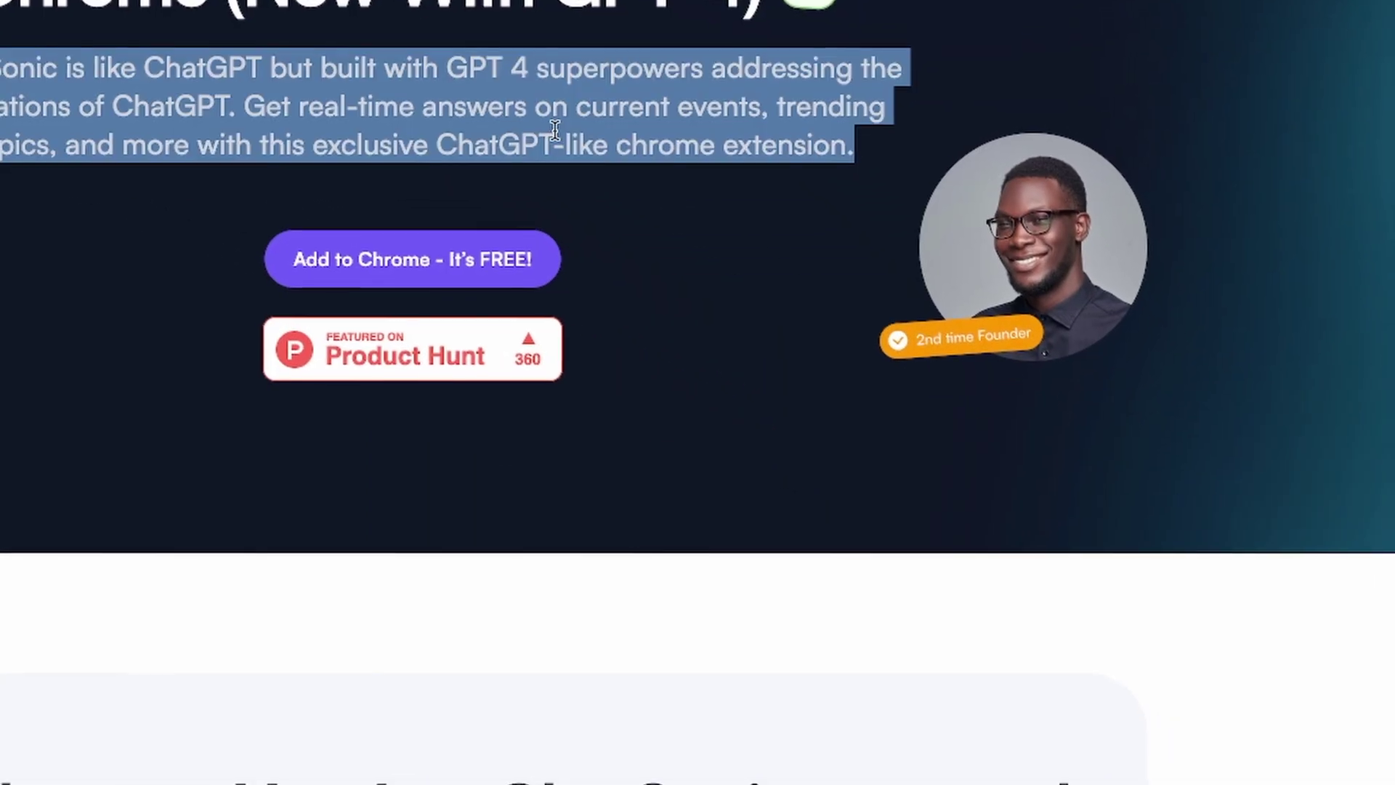
right_click(554, 136)
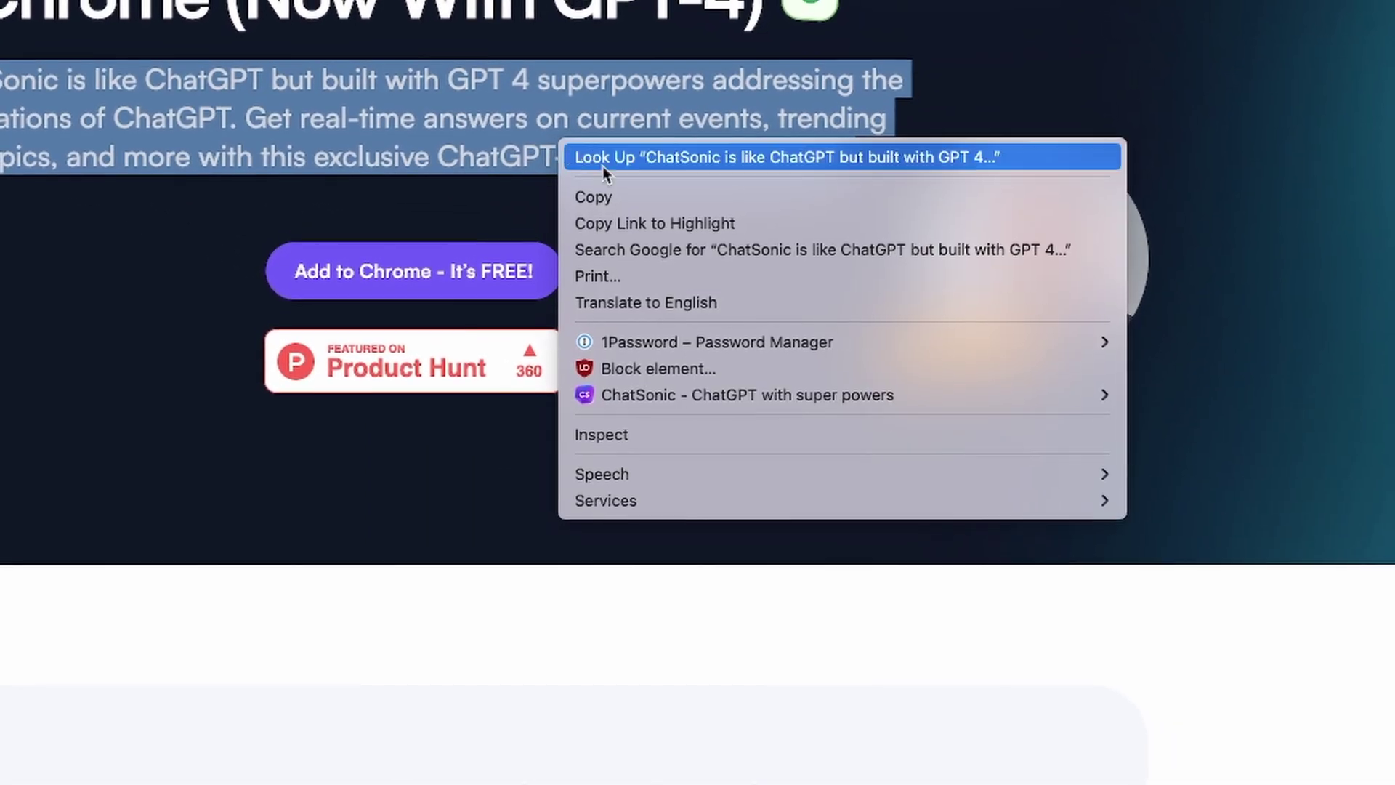
mouse_move(642, 402)
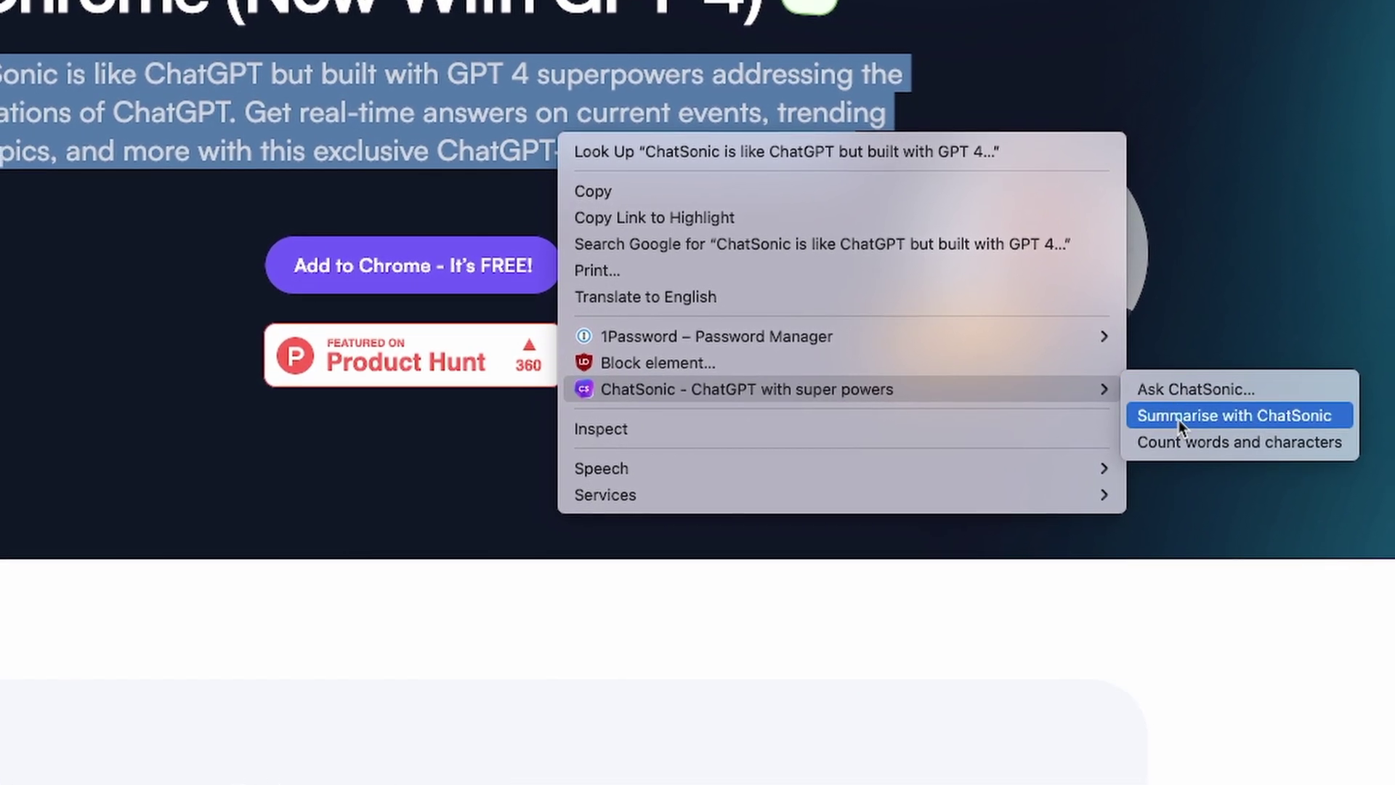
left_click(1177, 418)
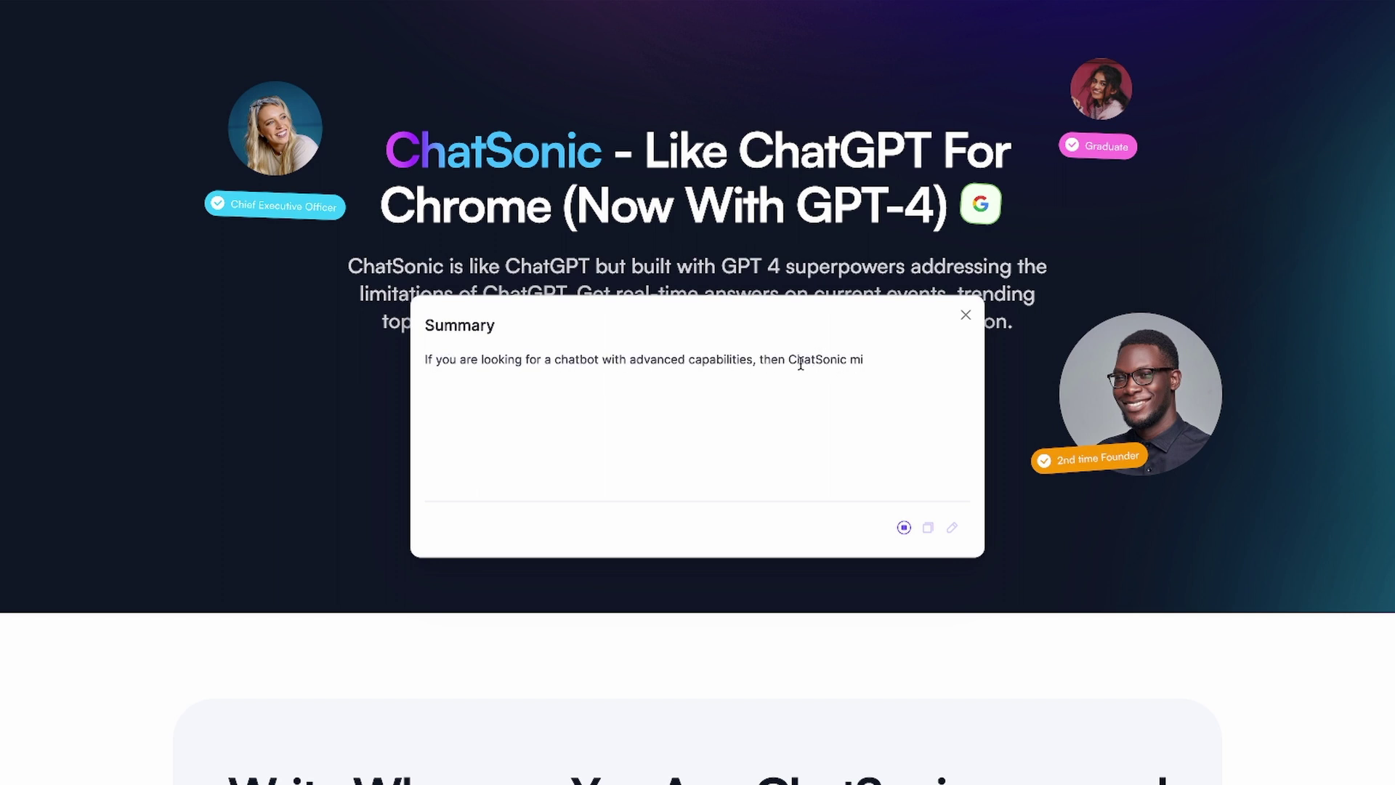
Stop generating the summary and close it.
left_click(903, 527)
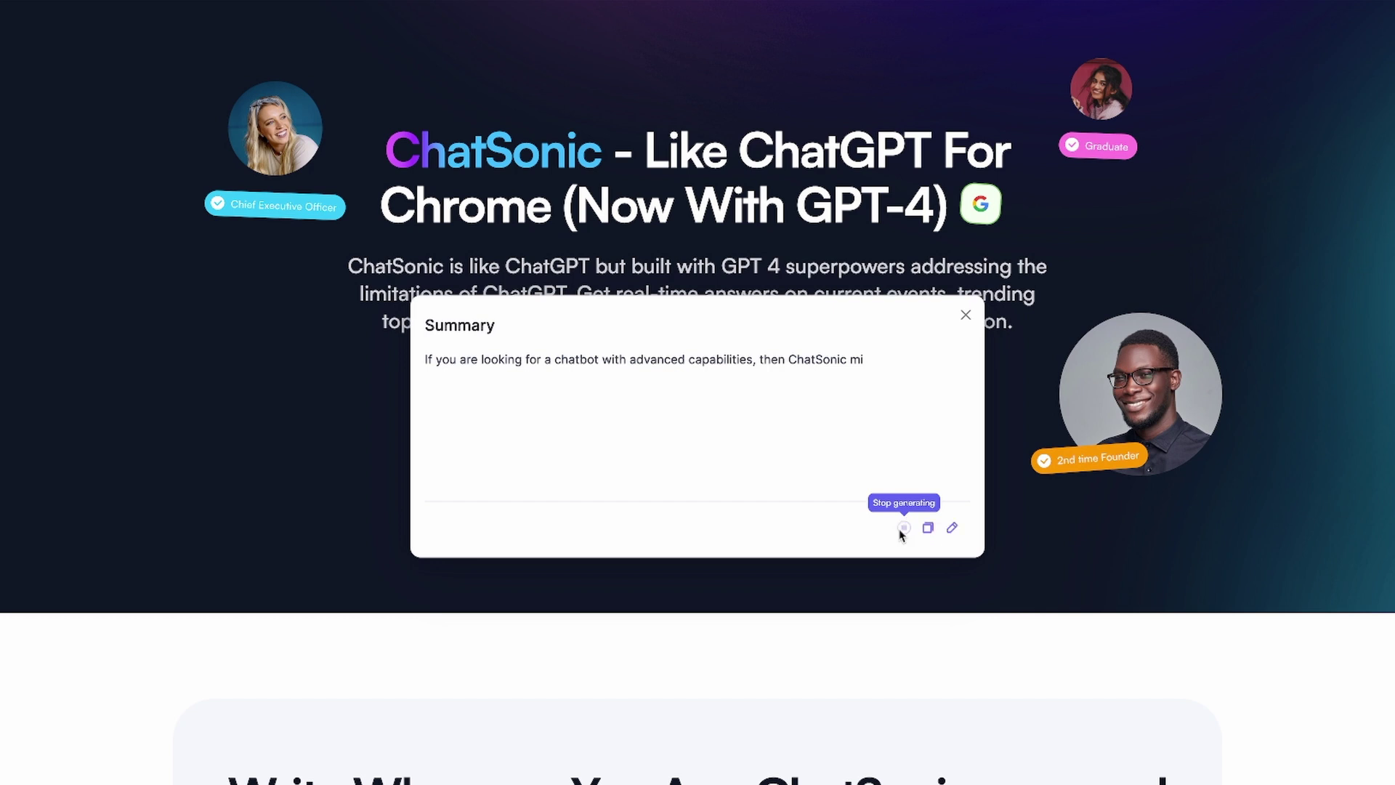
left_click(952, 528)
left_click(952, 528)
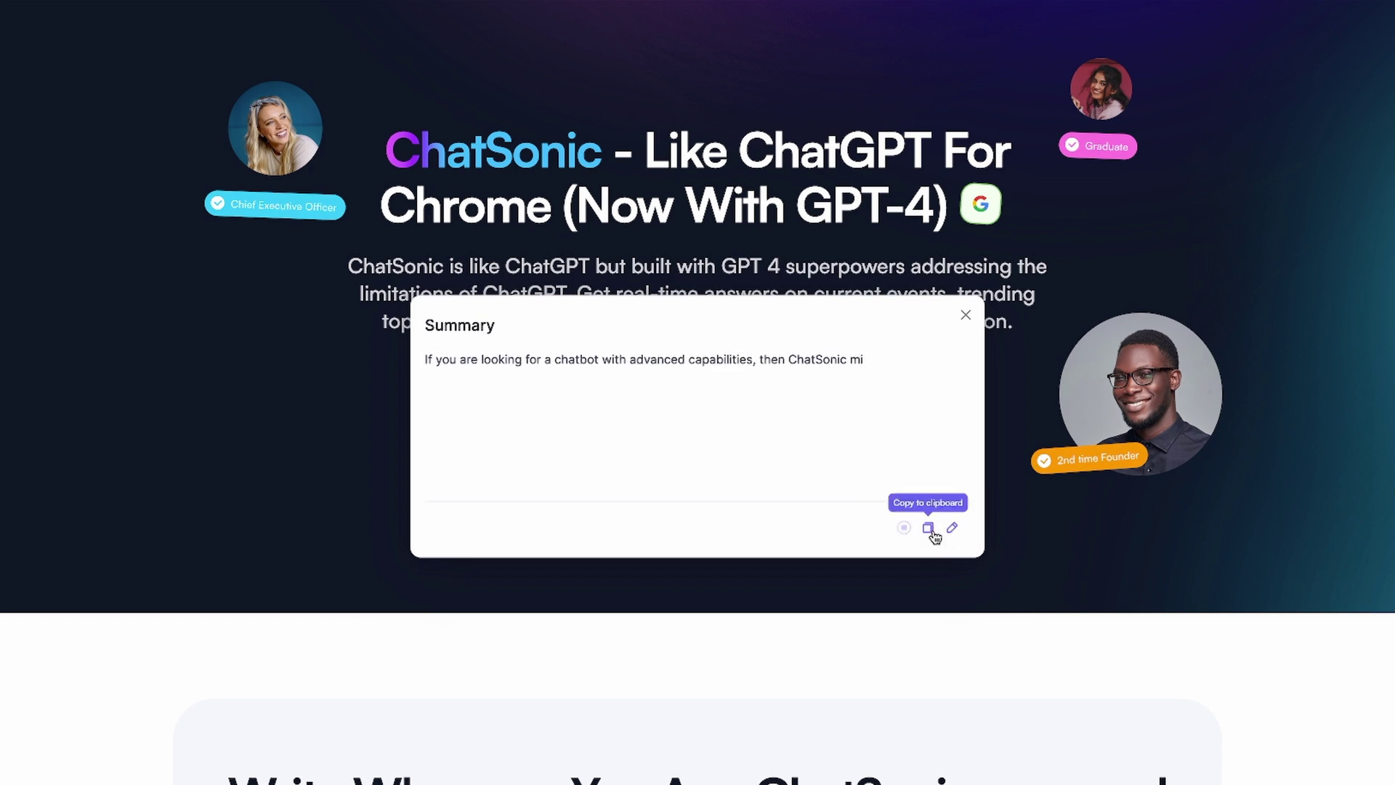
left_click(966, 314)
Count the words and characters of the intro paragraph with ChatSonic and examine the statistics.
triple_click(833, 304)
right_click(833, 304)
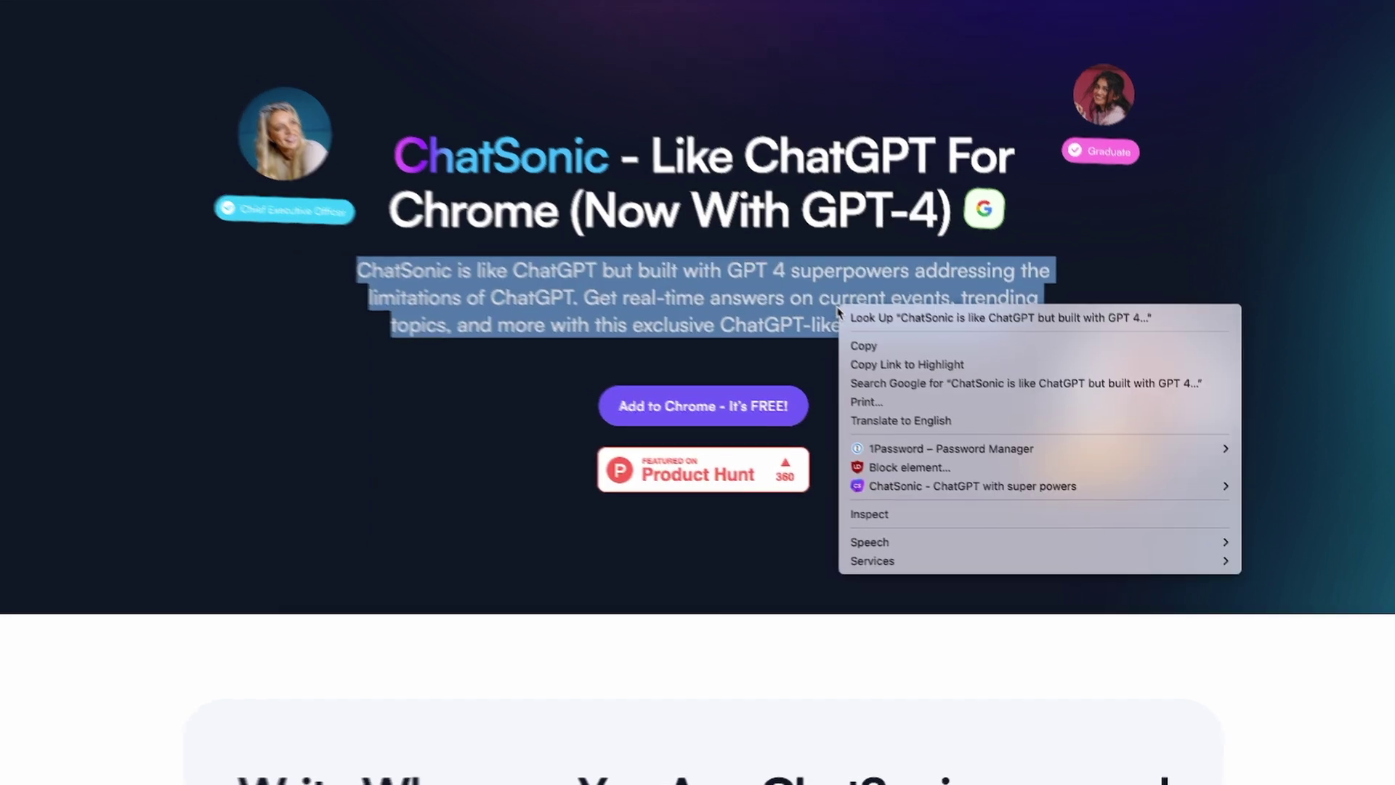
mouse_move(966, 457)
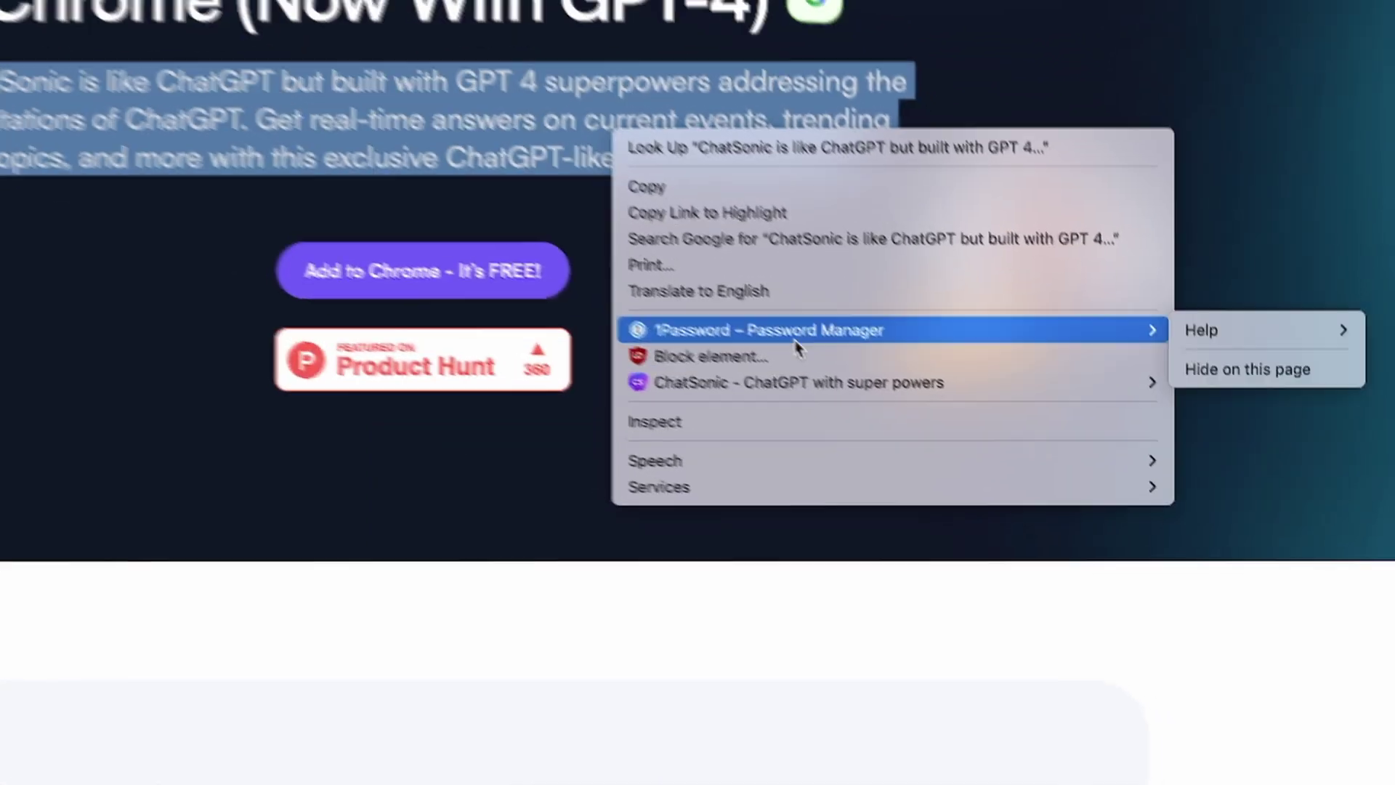
mouse_move(846, 380)
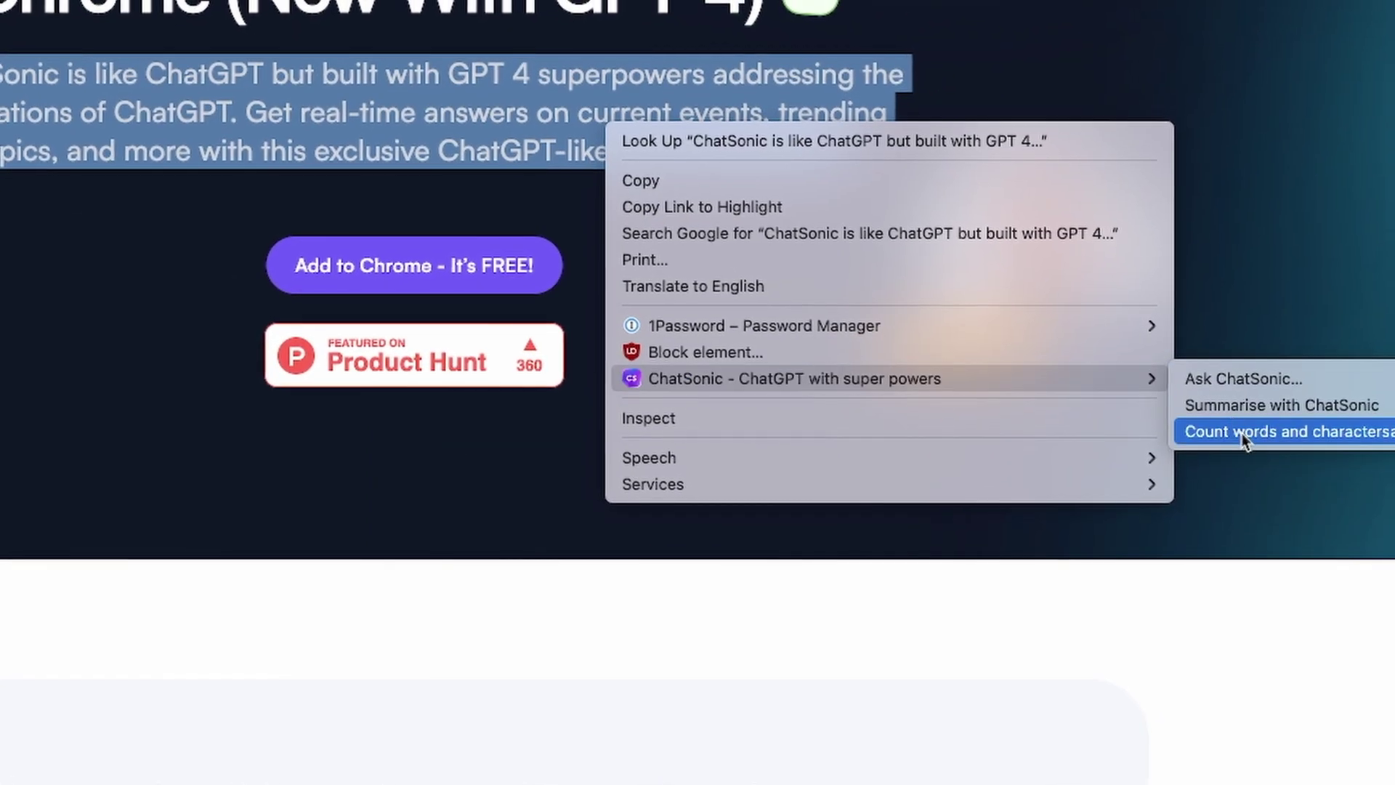
left_click(1241, 433)
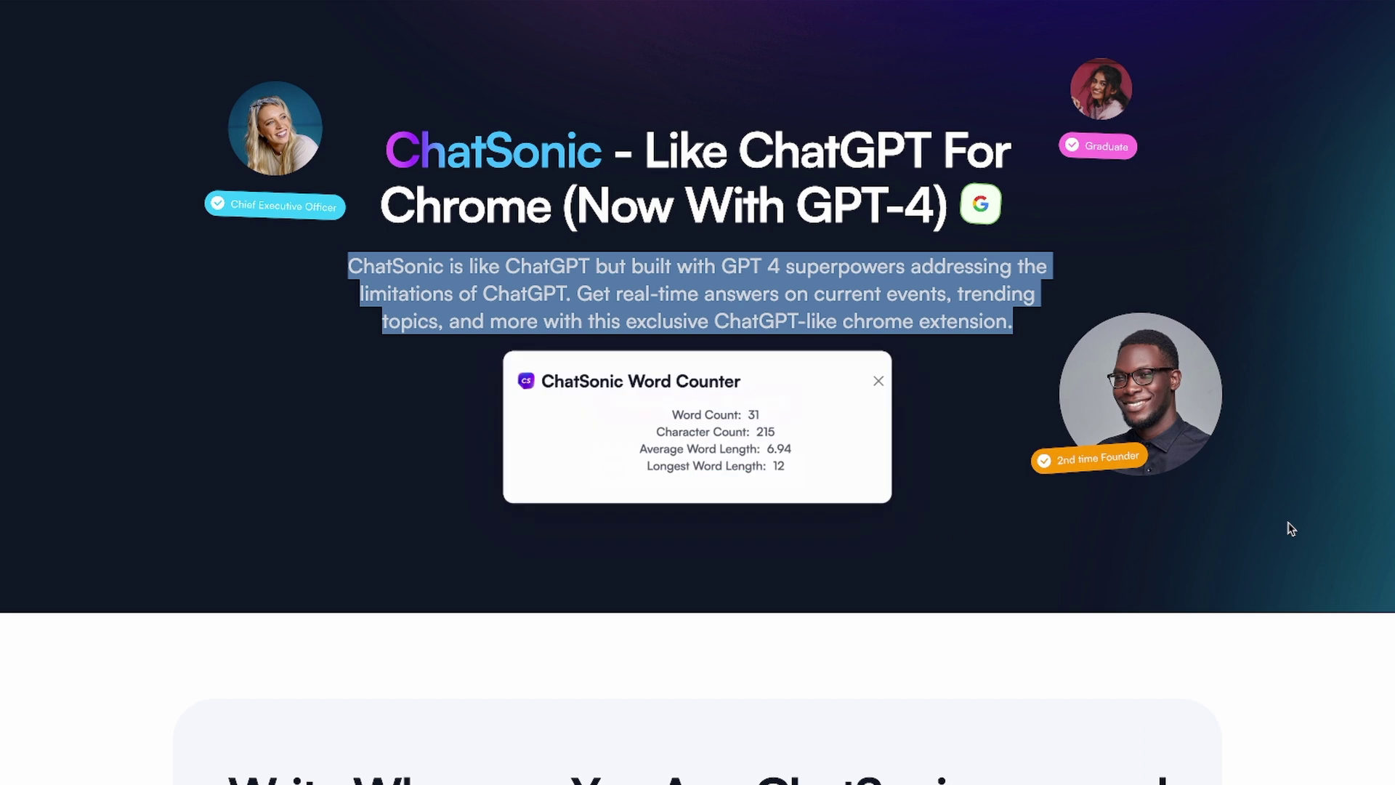
left_click_drag(660, 419, 812, 468)
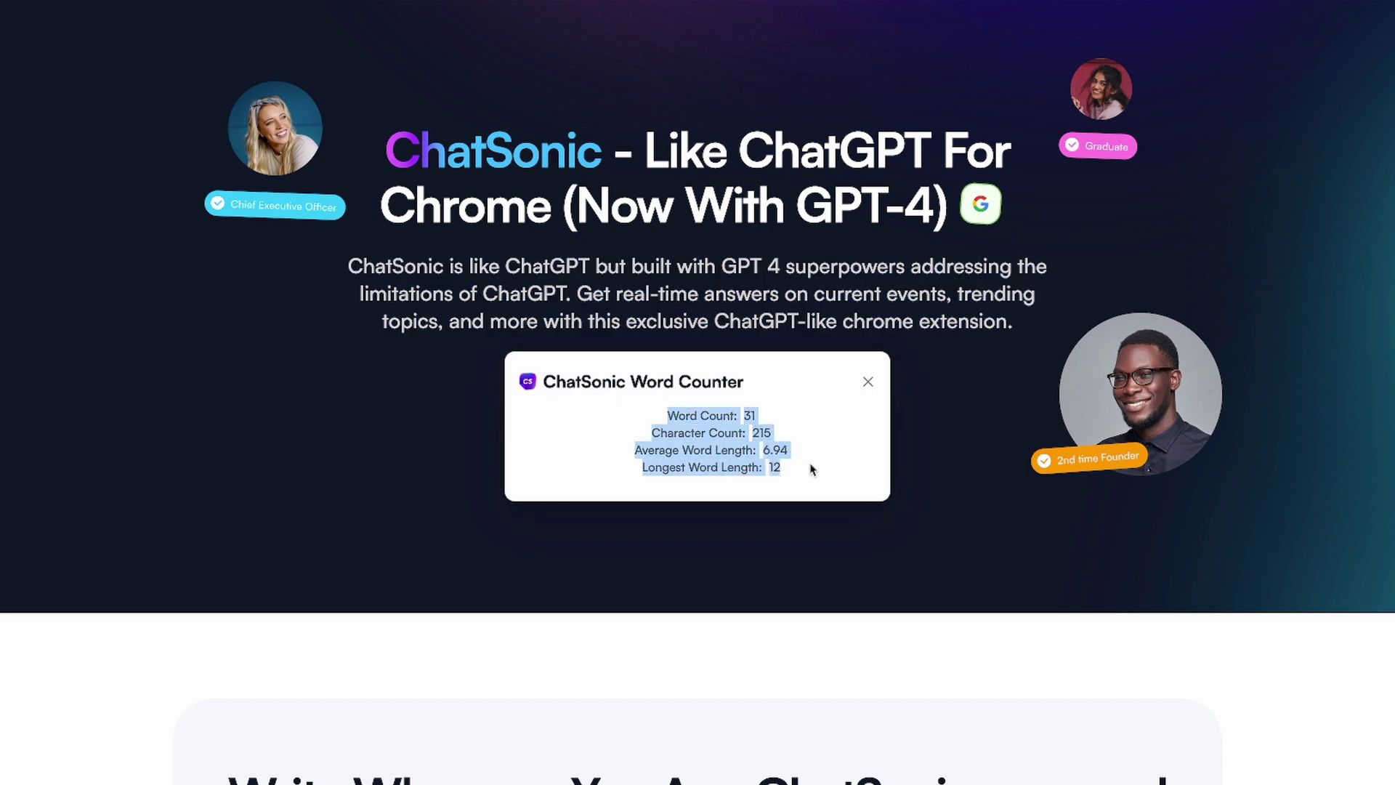
left_click(813, 424)
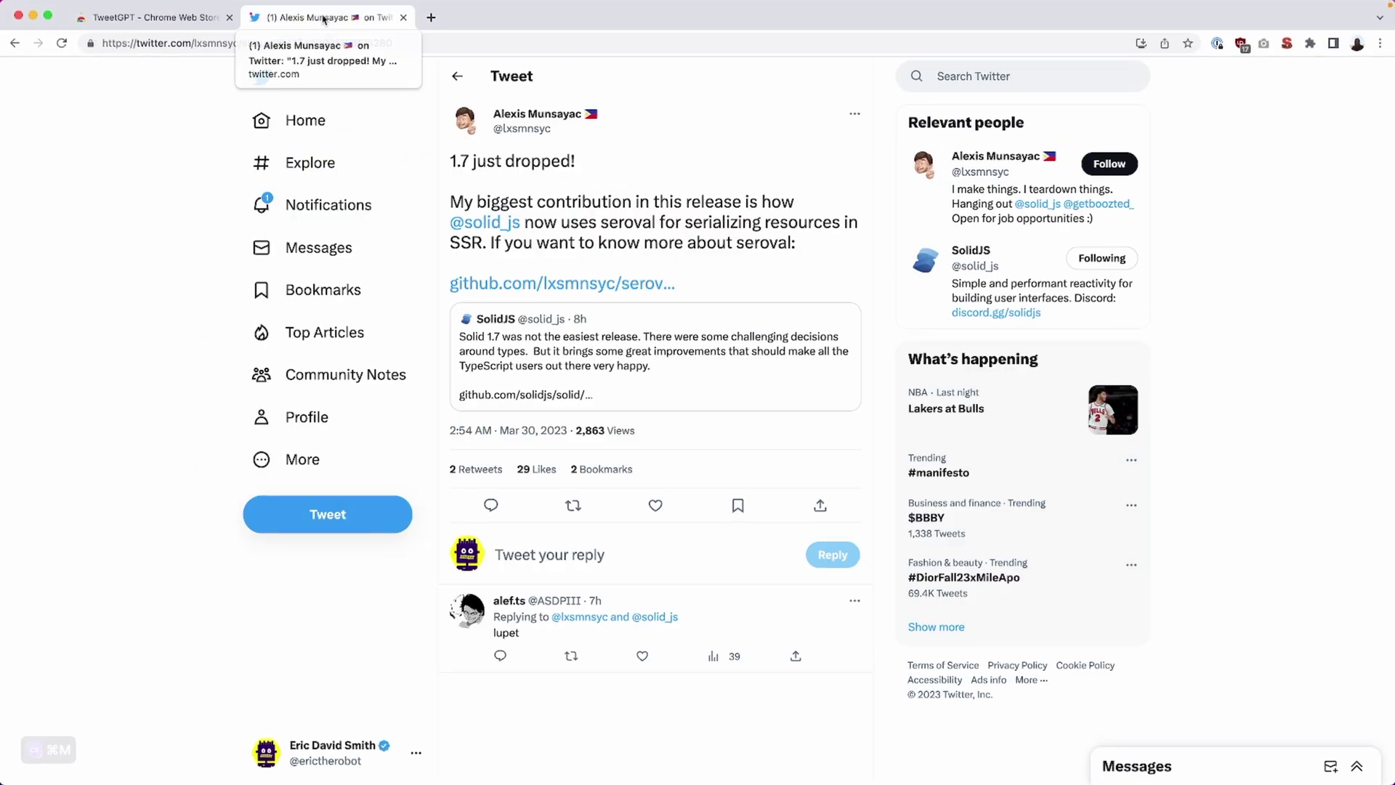
Generate a supportive reply to the open tweet about the 1.7 release using TweetGPT.
left_click(570, 552)
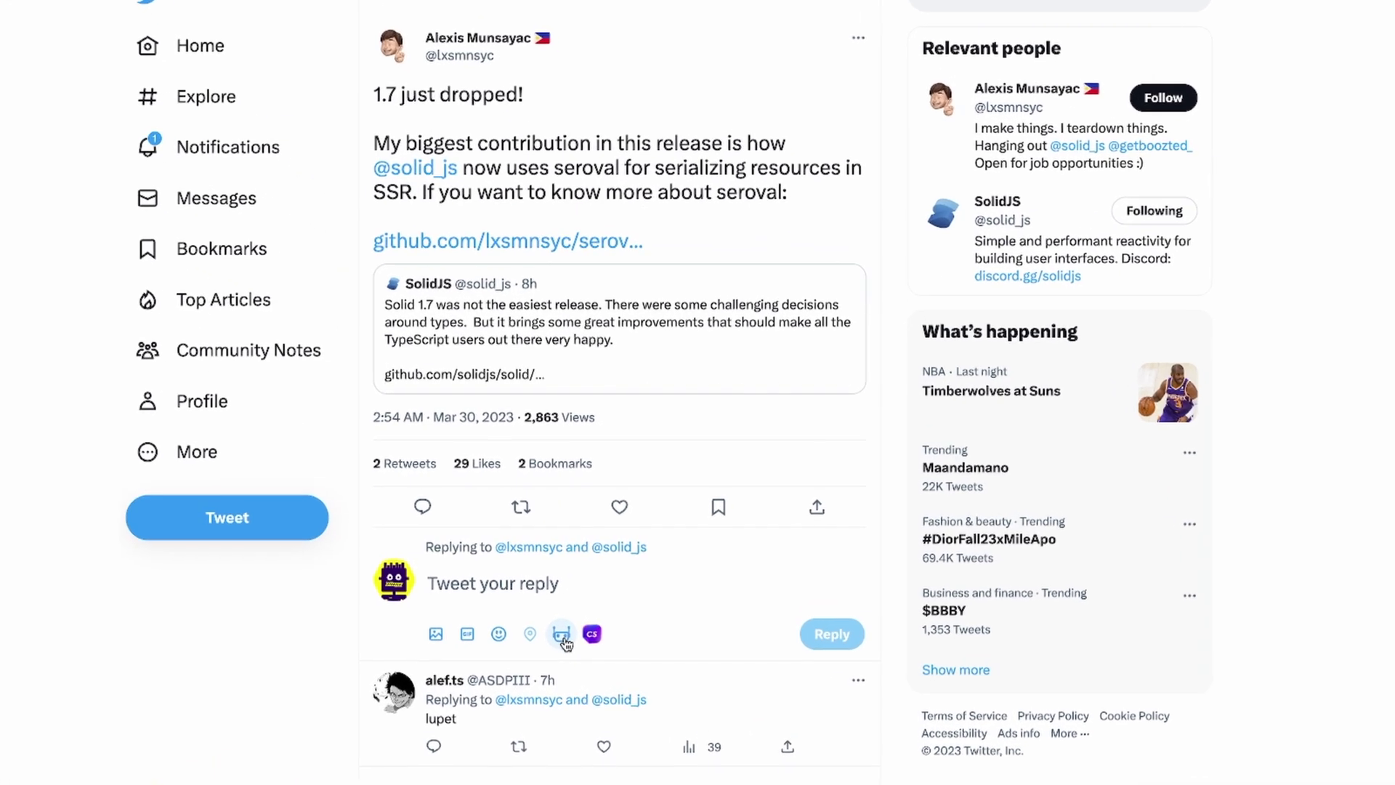
left_click(566, 640)
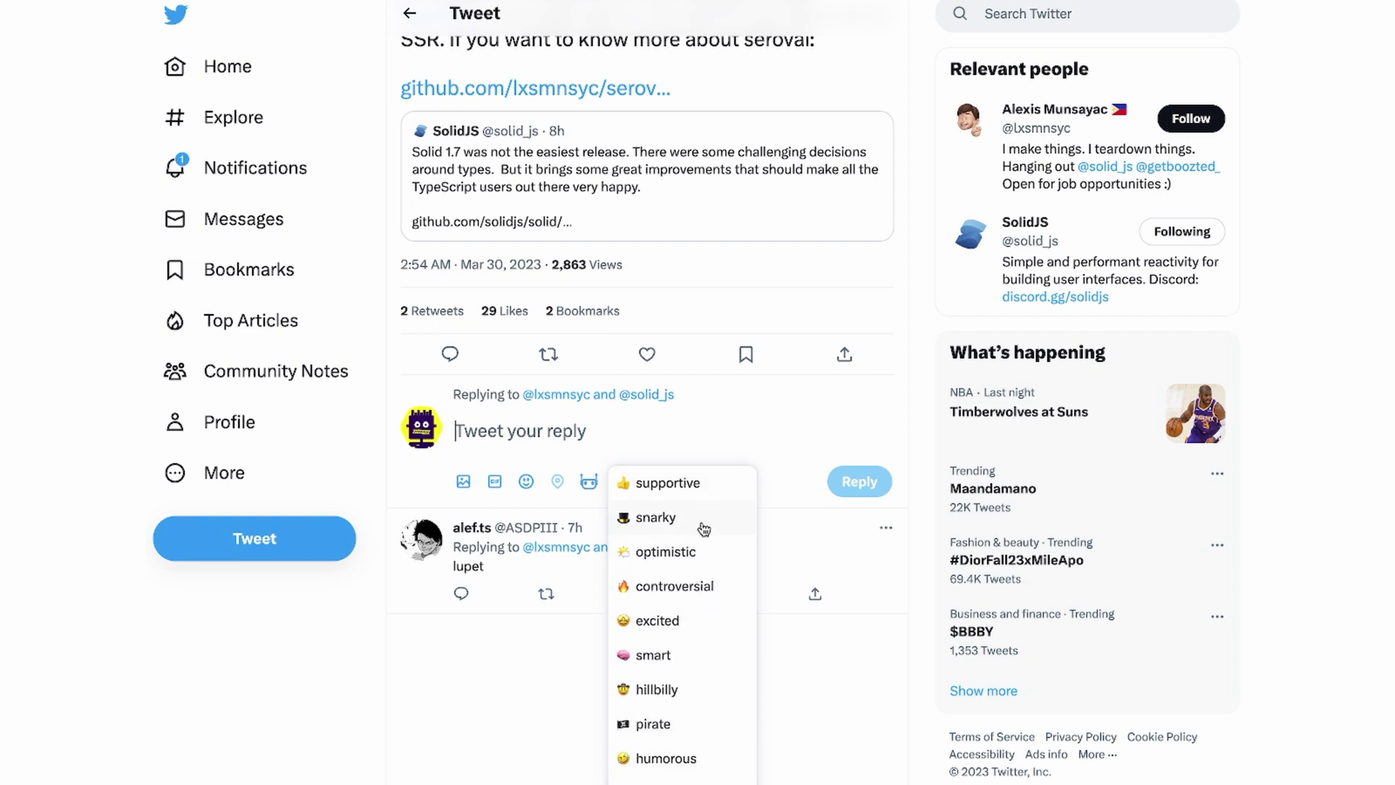
left_click(708, 488)
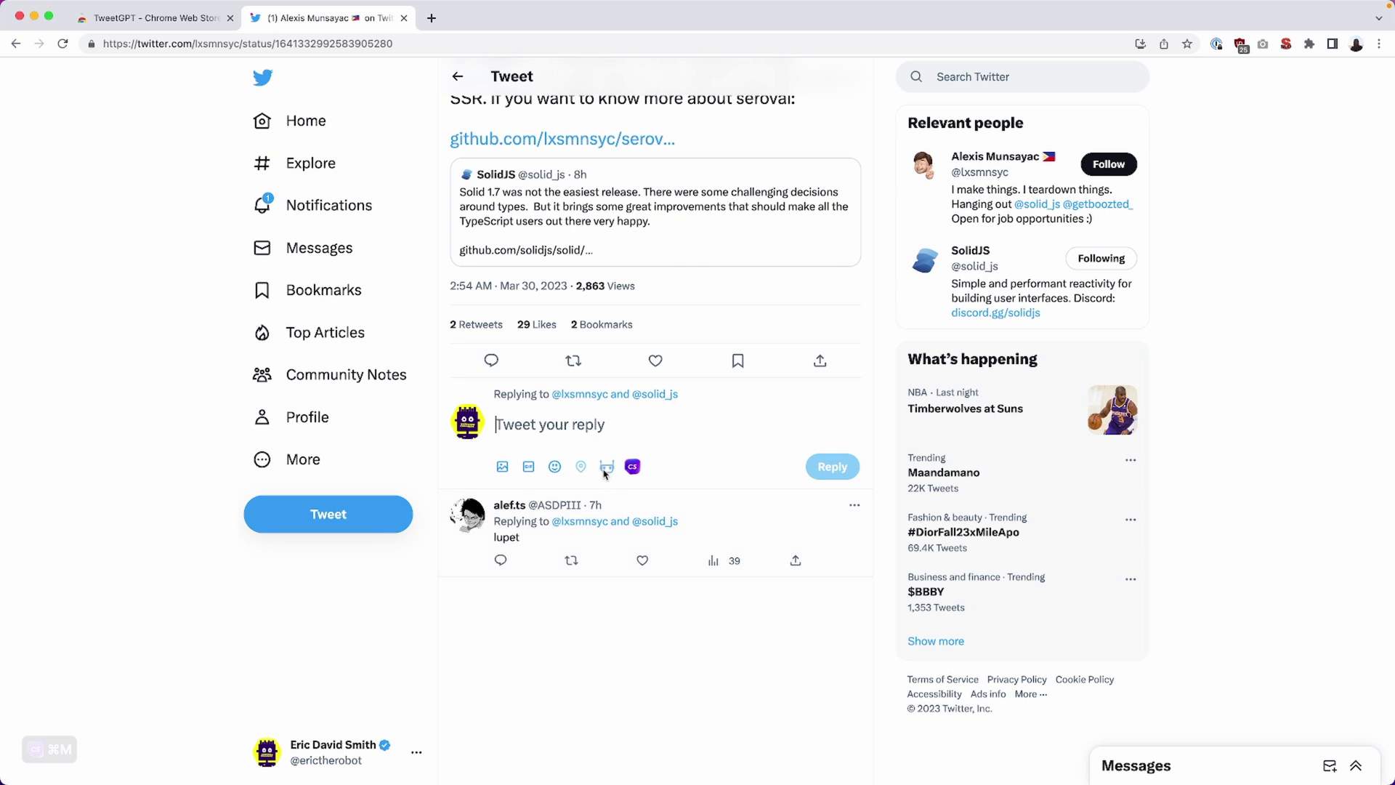
left_click(606, 467)
left_click_drag(557, 429, 714, 429)
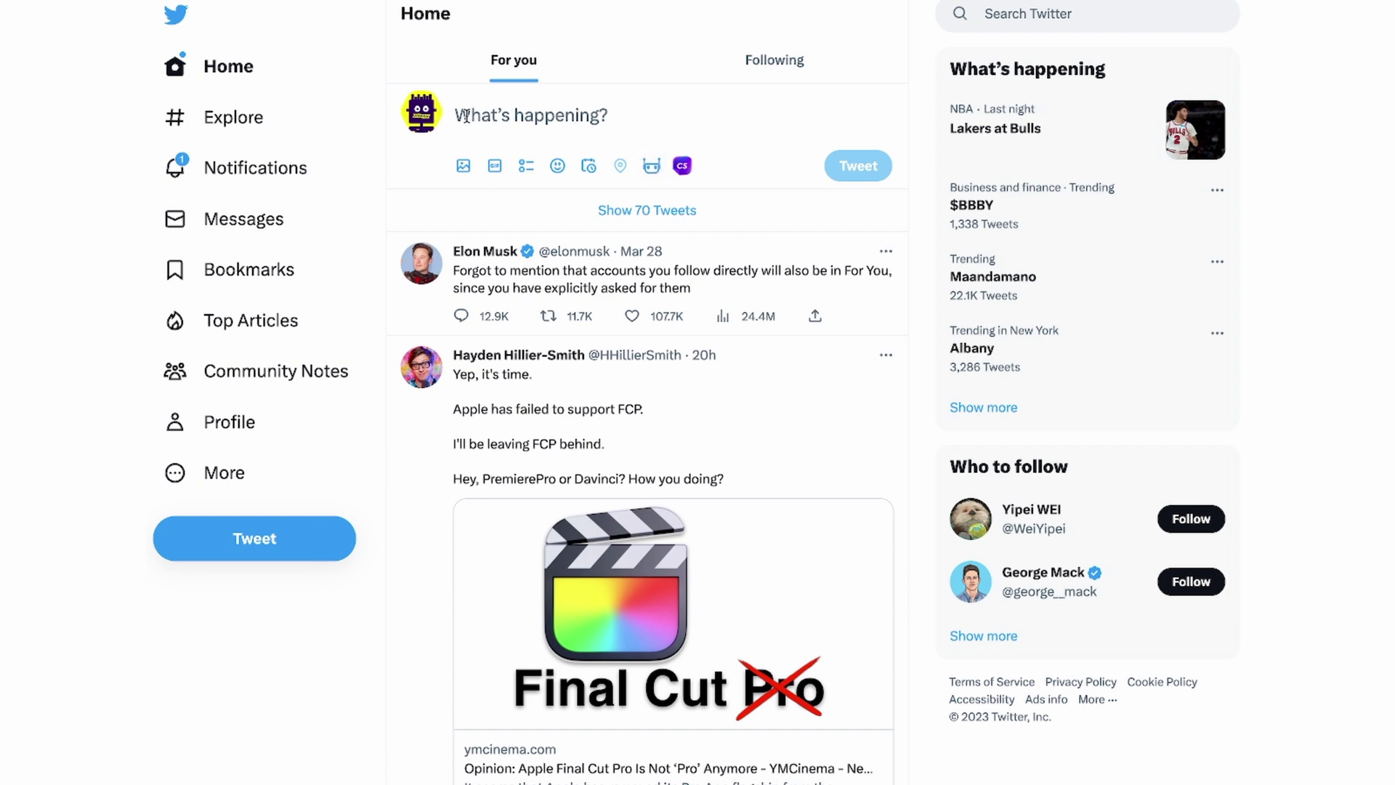
Generate a new tweet on the topic "weather" with TweetGPT from the Twitter home page.
left_click(652, 166)
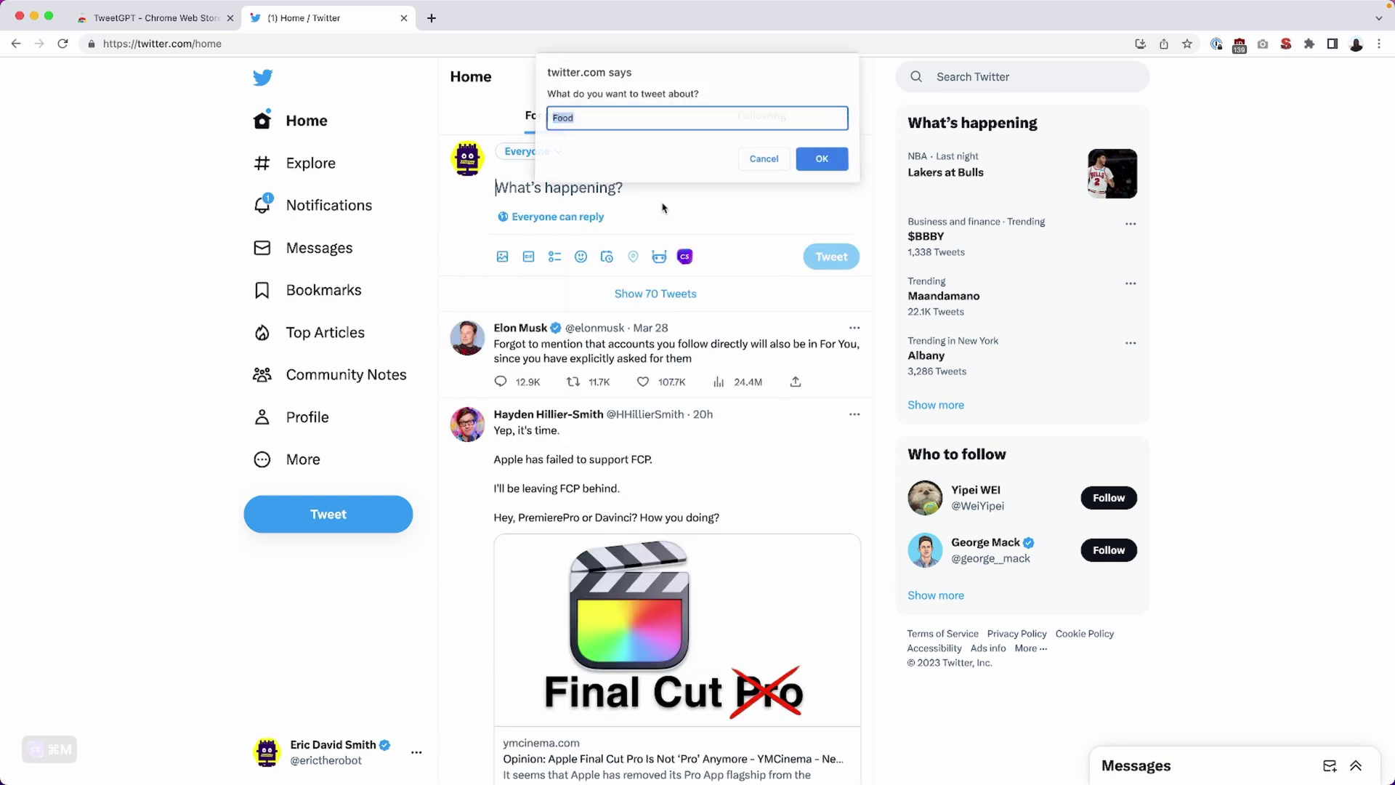
double_click(652, 121)
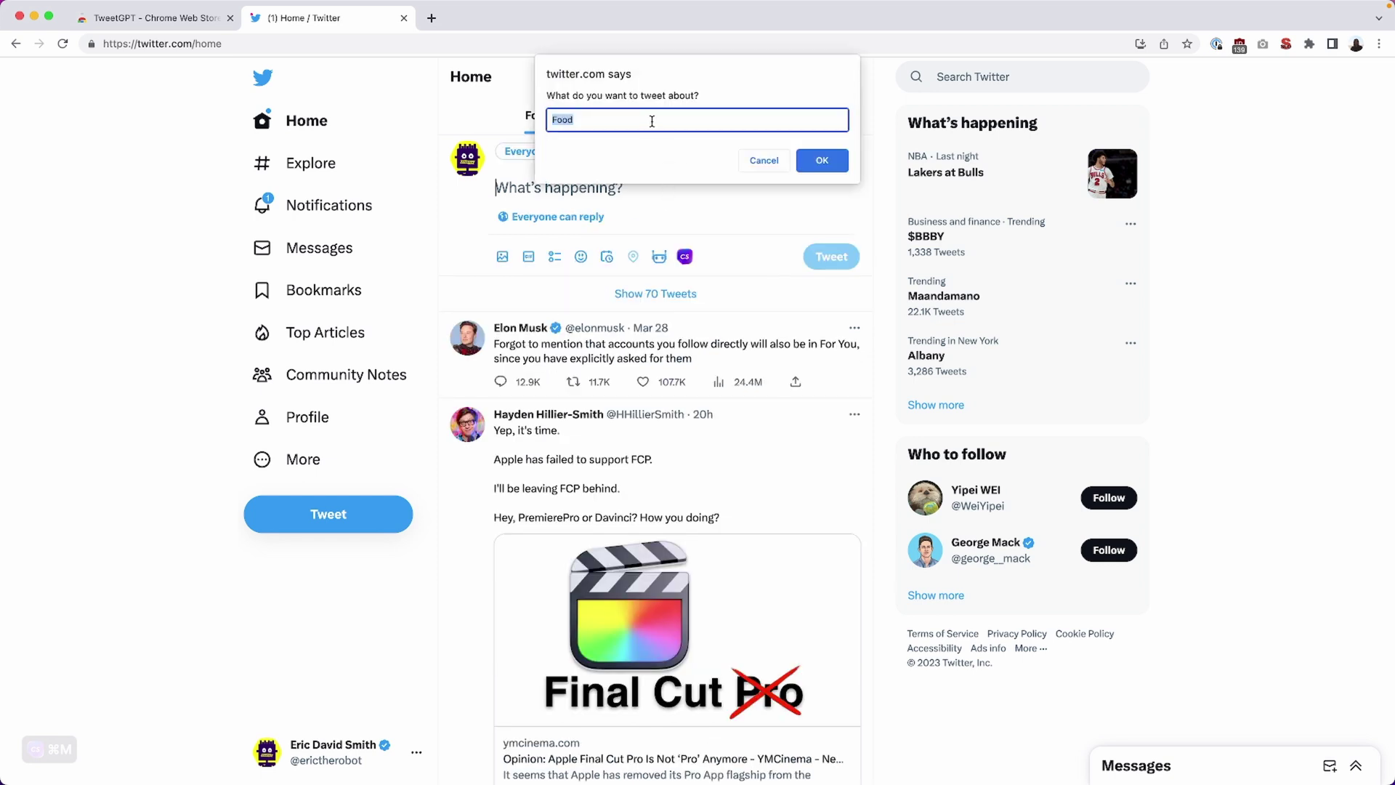
type("weather")
key("Return")
left_click(763, 369)
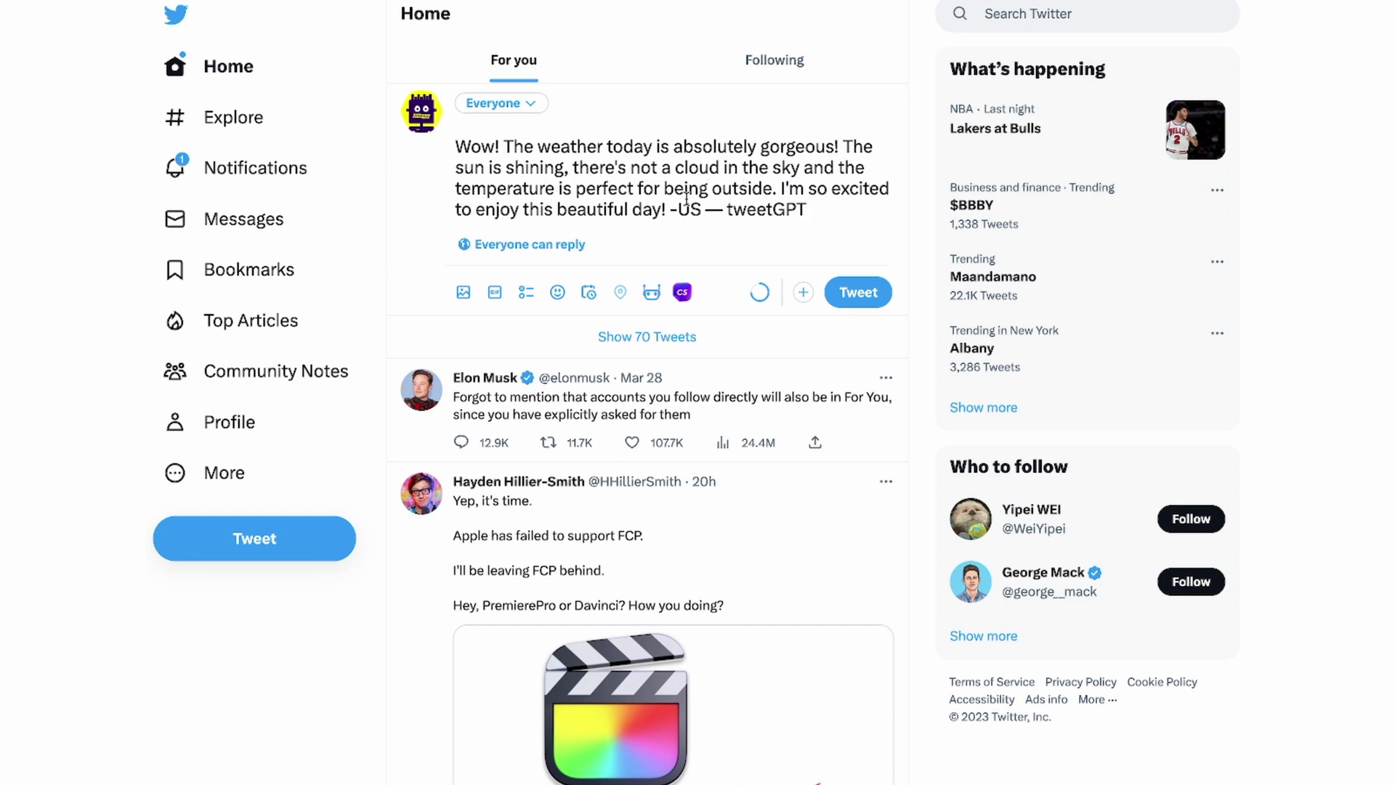
Replace the "-US — tweetGPT" sign-off with the author's first name and post the tweet.
left_click_drag(808, 210, 669, 210)
left_click(820, 210)
left_click_drag(810, 210, 675, 240)
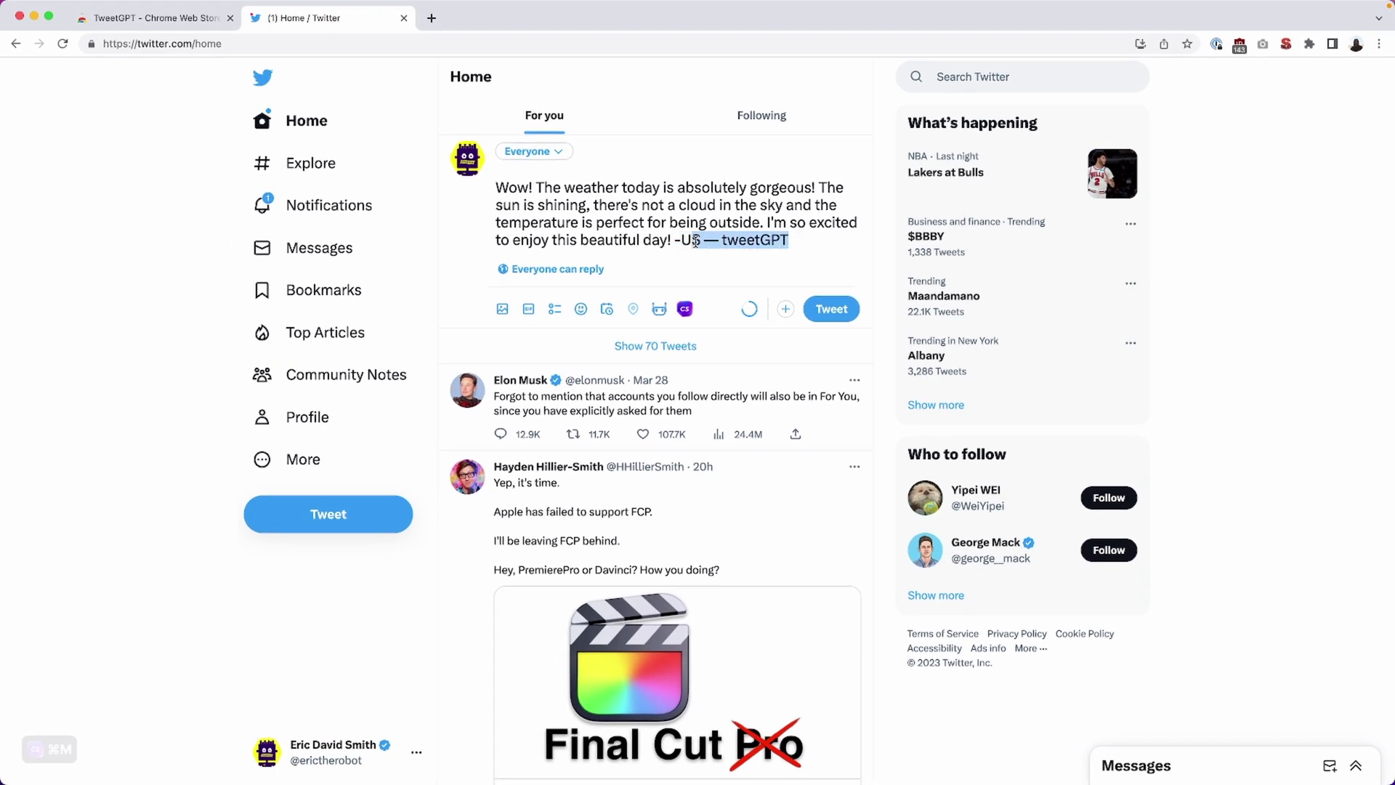
key("BackSpace")
type("-Eric")
key("super+Return")
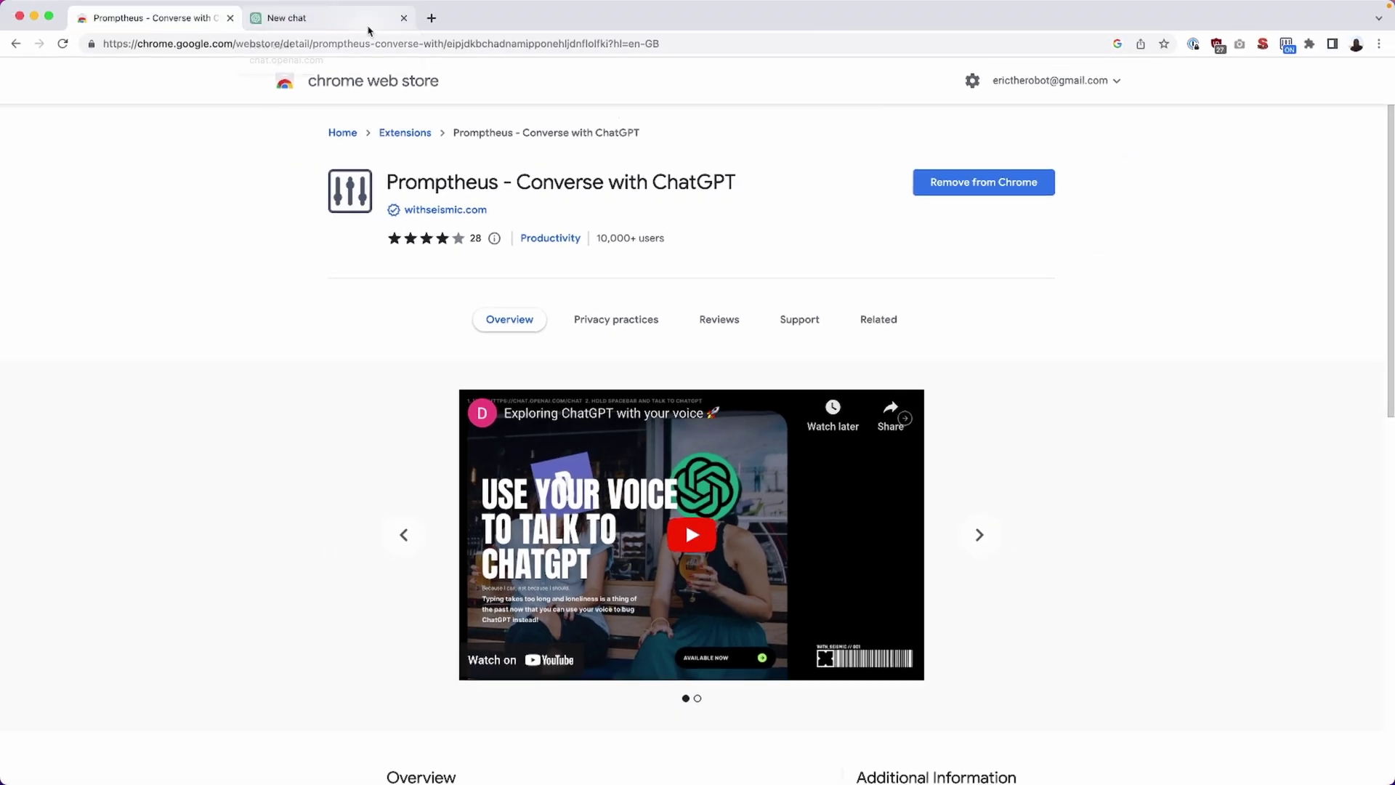
Switch from the Promptheus store page to the new ChatGPT chat.
left_click(369, 30)
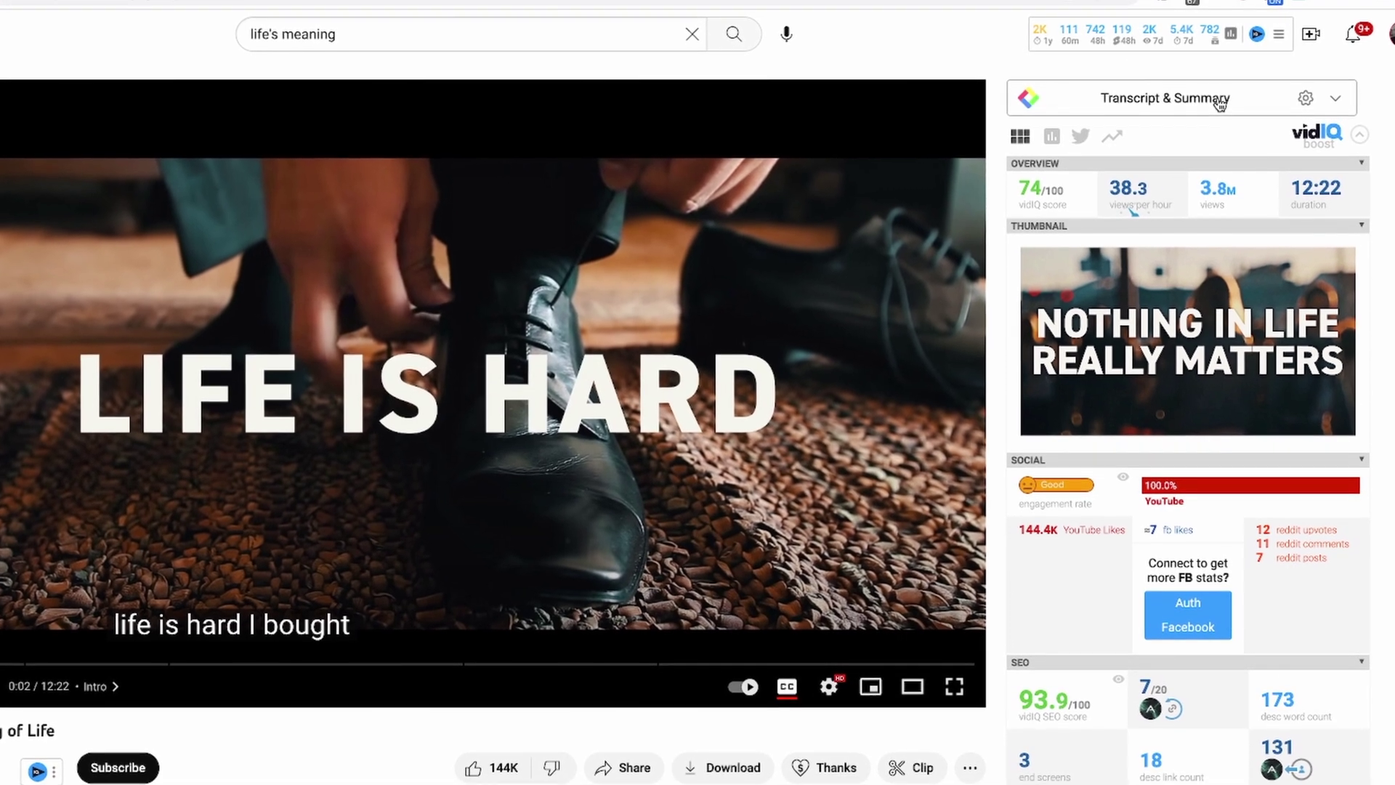
Expand the YouTube video's Transcript & Summary section and read through the timestamped transcript.
left_click(1219, 105)
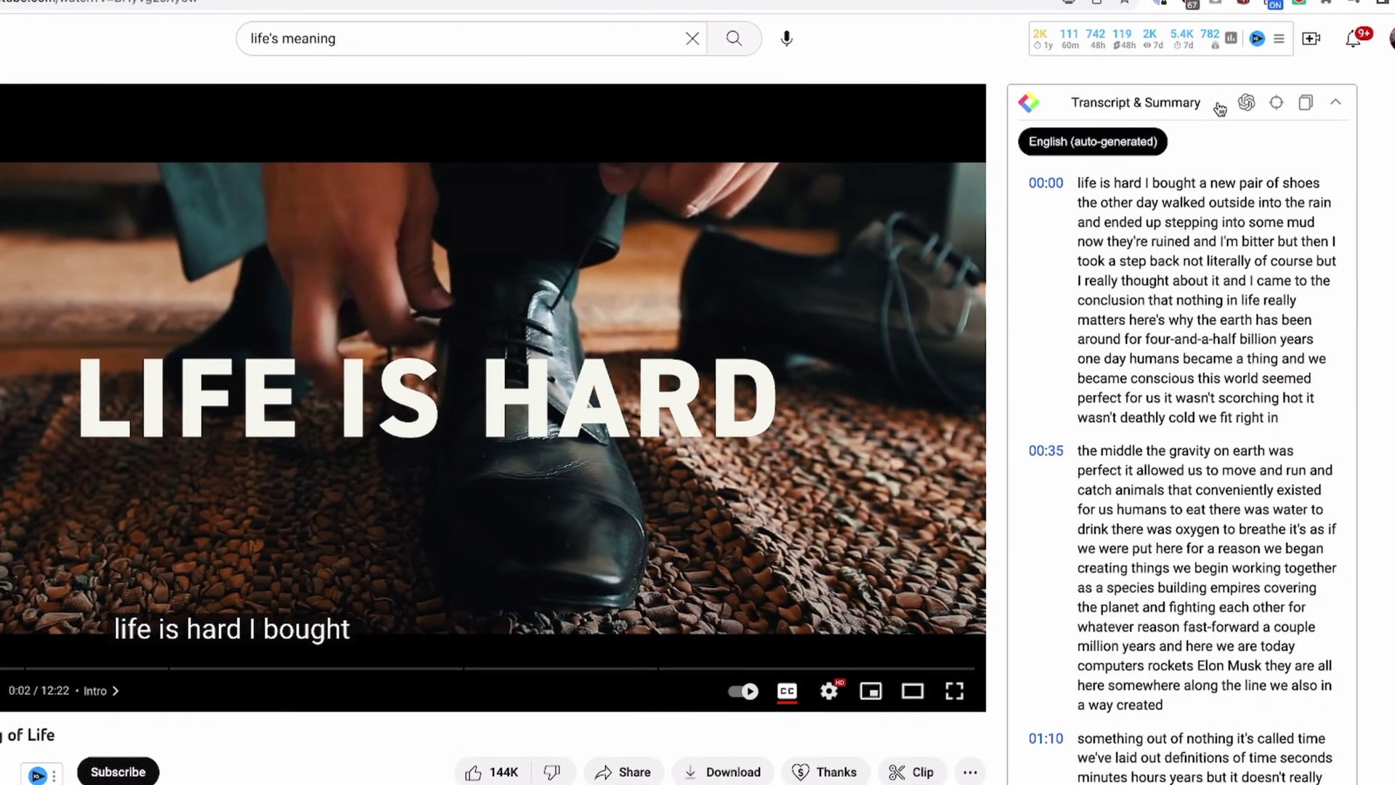
left_click_drag(1077, 181, 1277, 411)
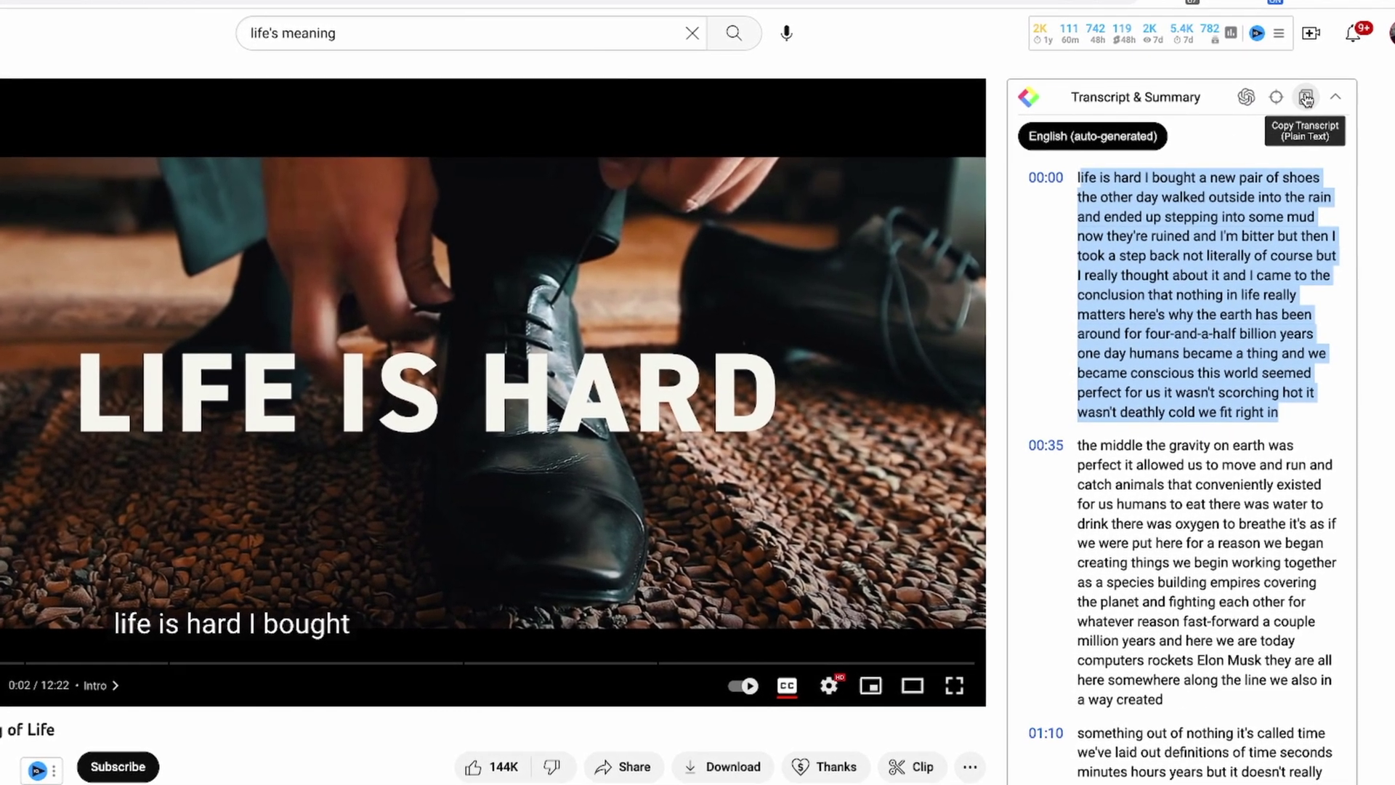
scroll(1245, 309, "down", 6)
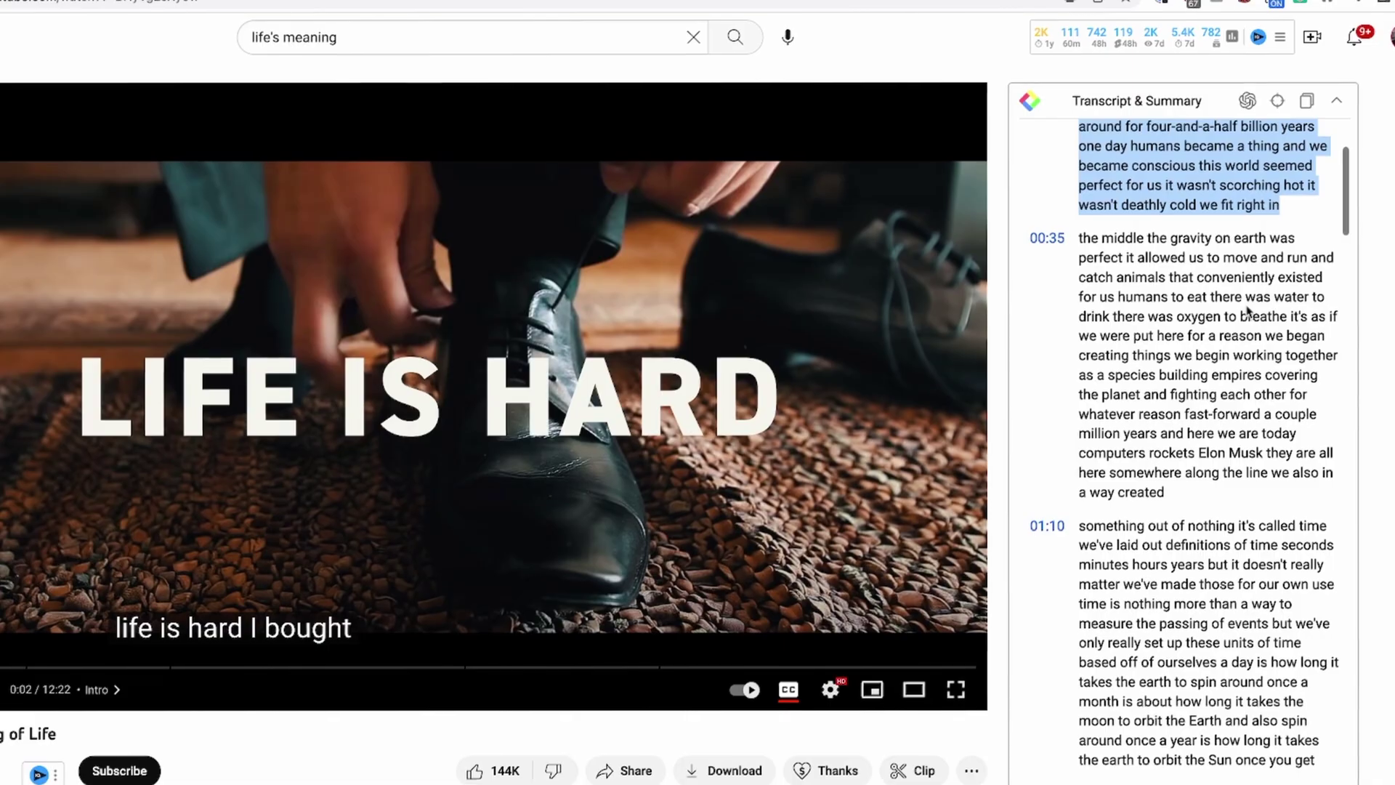
scroll(1245, 311, "down", 15)
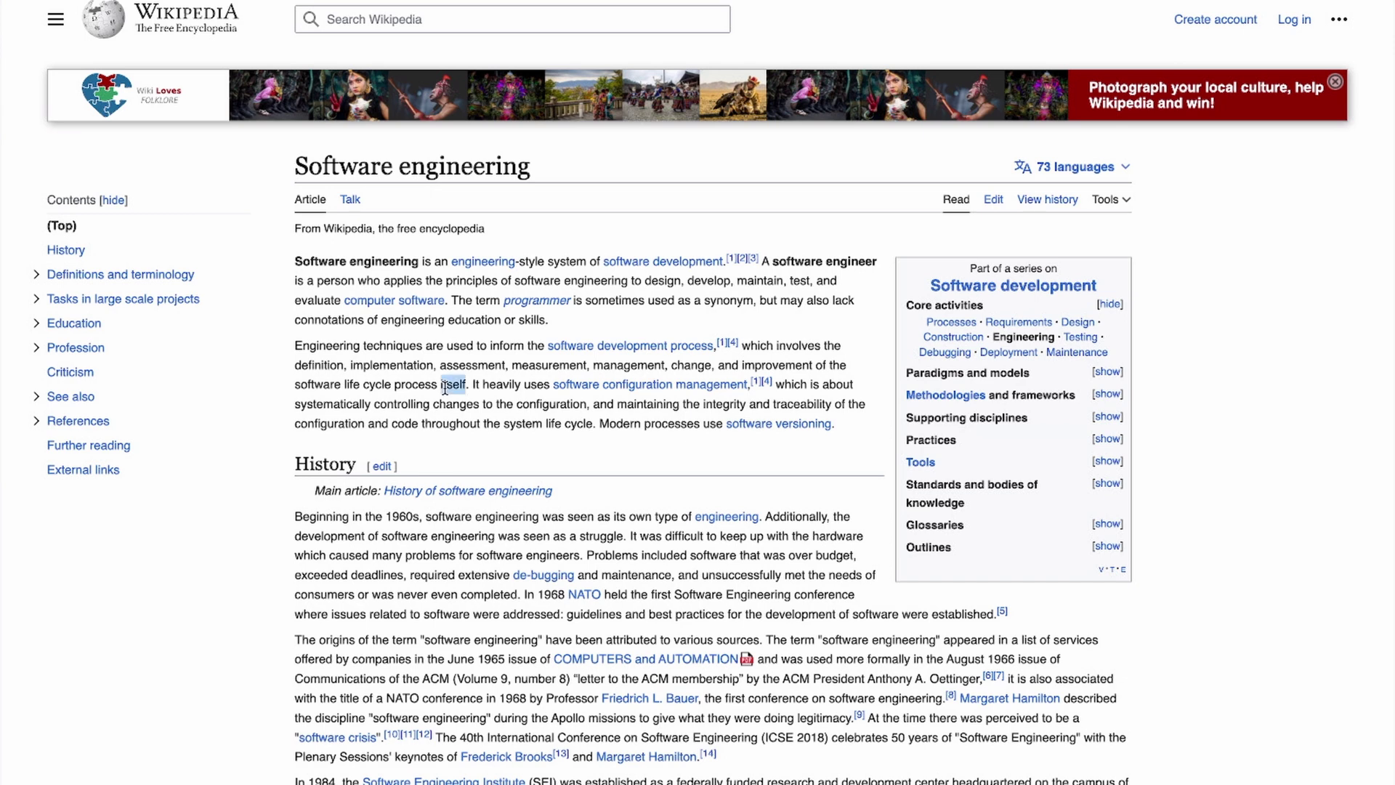
Select the Wikipedia article's paragraph on engineering techniques and launch the reading extension on it.
triple_click(445, 385)
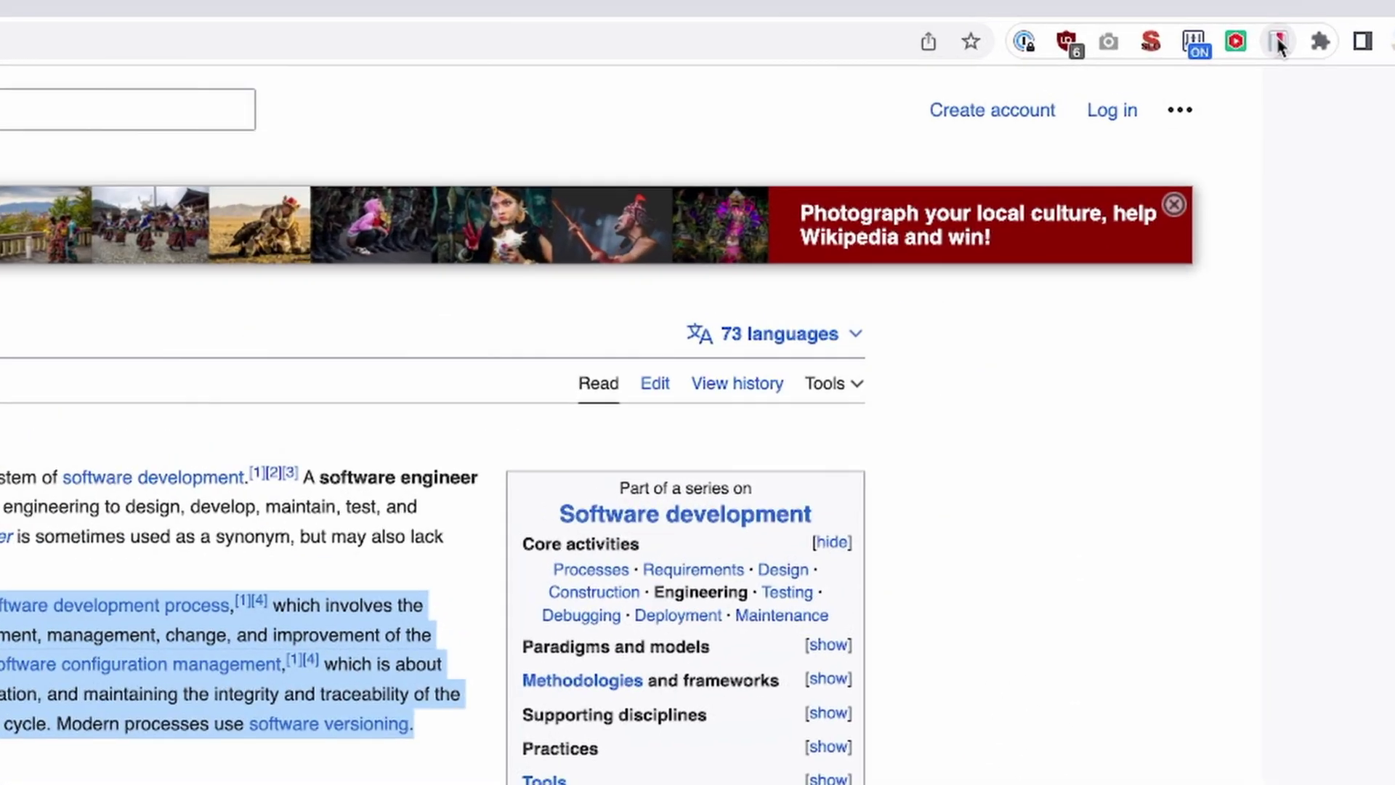
left_click(1280, 45)
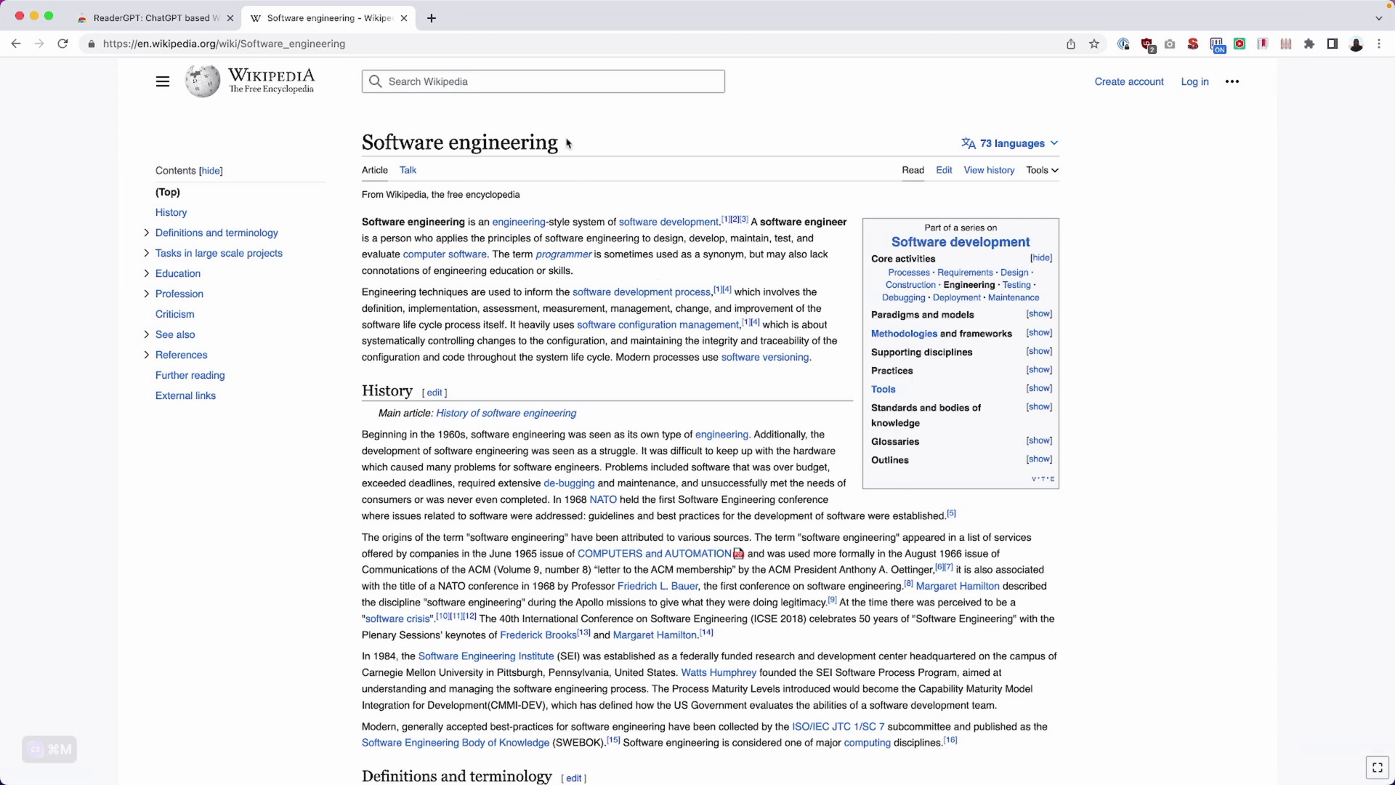
Highlight the title of the Software engineering article.
left_click_drag(520, 140, 372, 143)
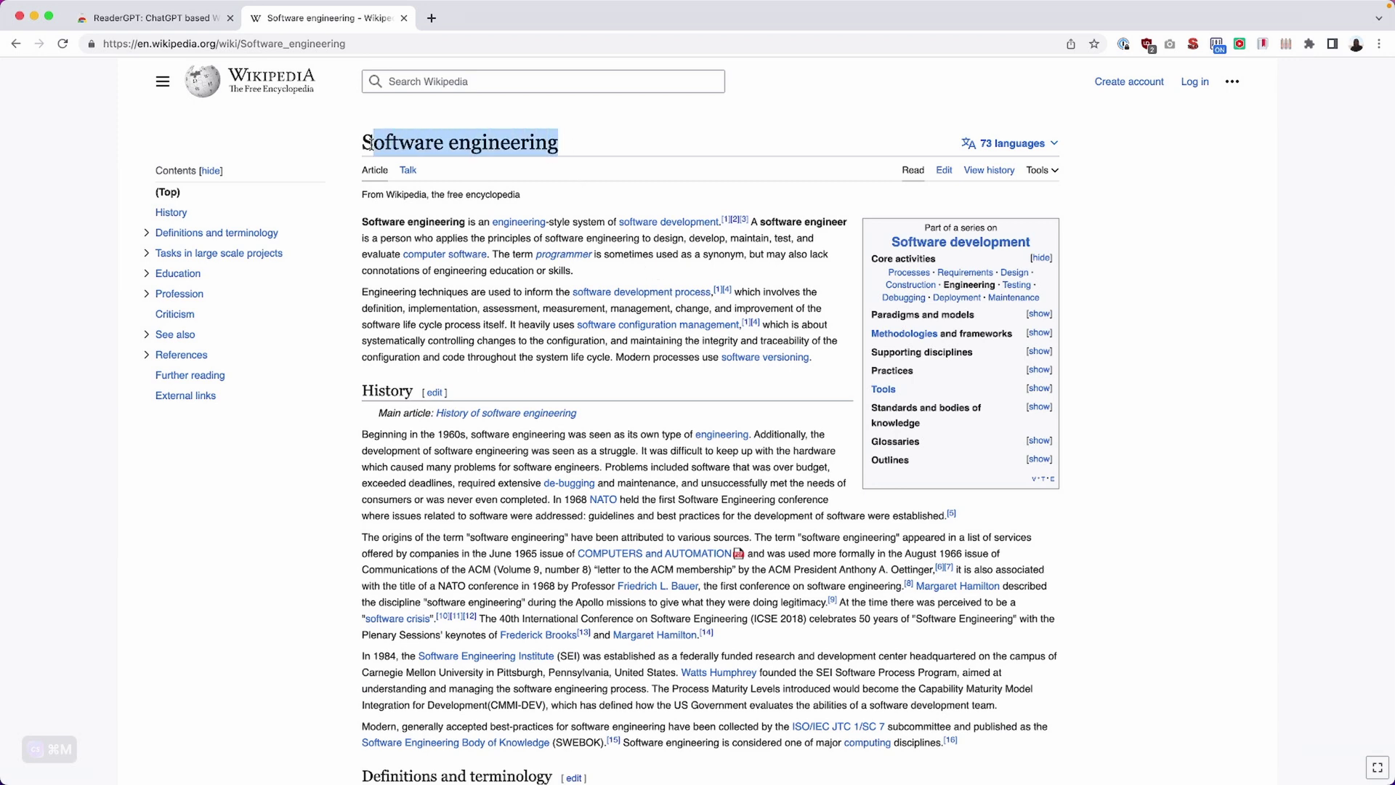
Summarize the Software engineering article with the ReaderGPT extension and read through the generated bullet points.
left_click(1226, 89)
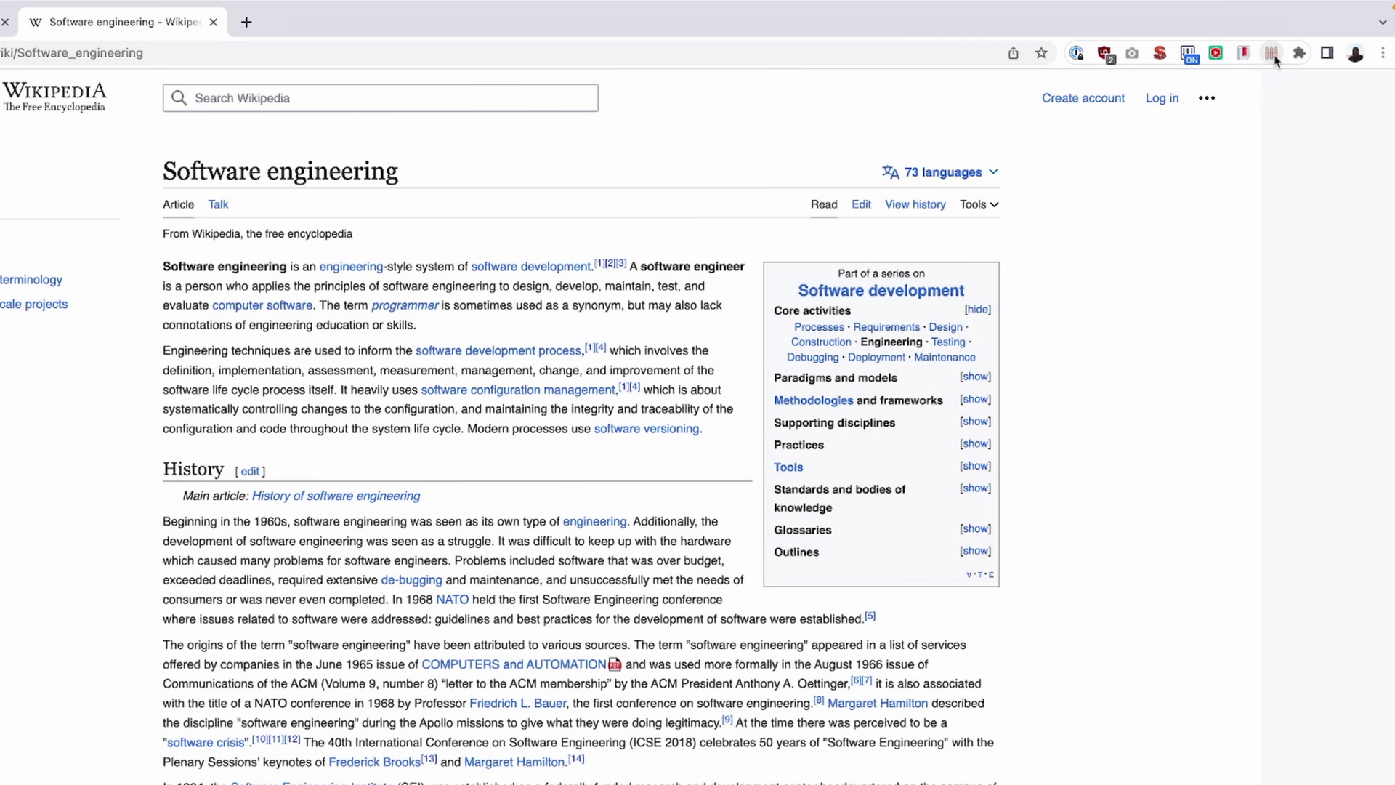
left_click(1272, 56)
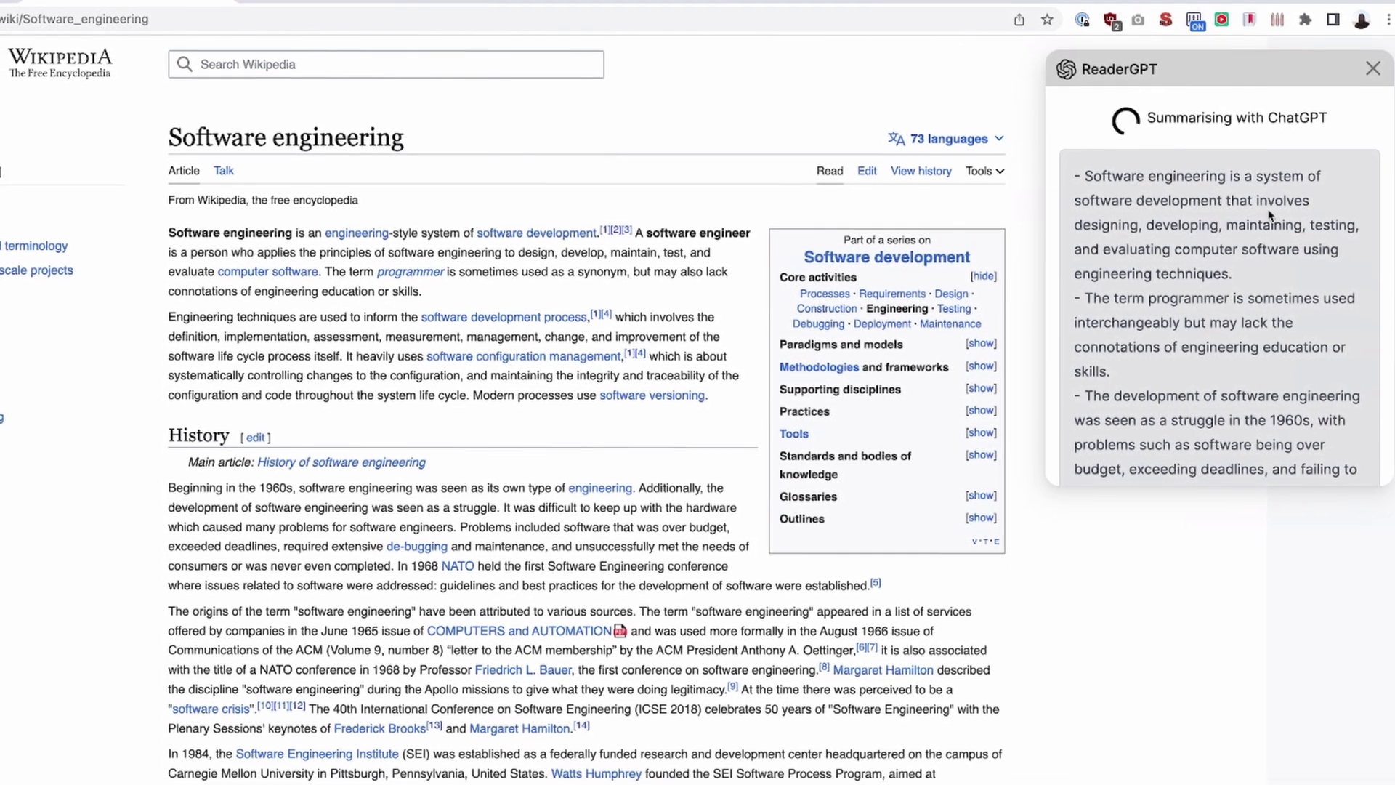
scroll(1268, 210, "down", 10)
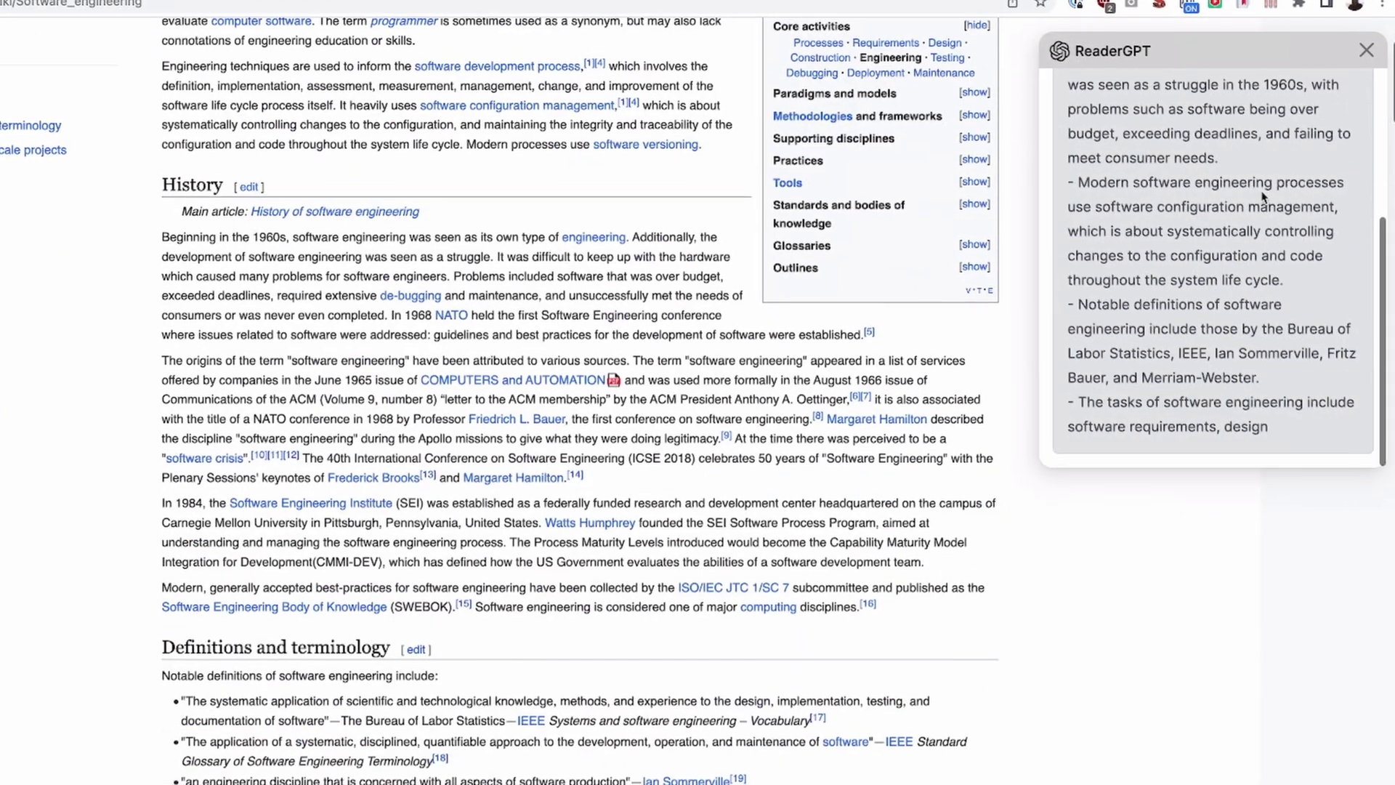
scroll(1258, 182, "up", 10)
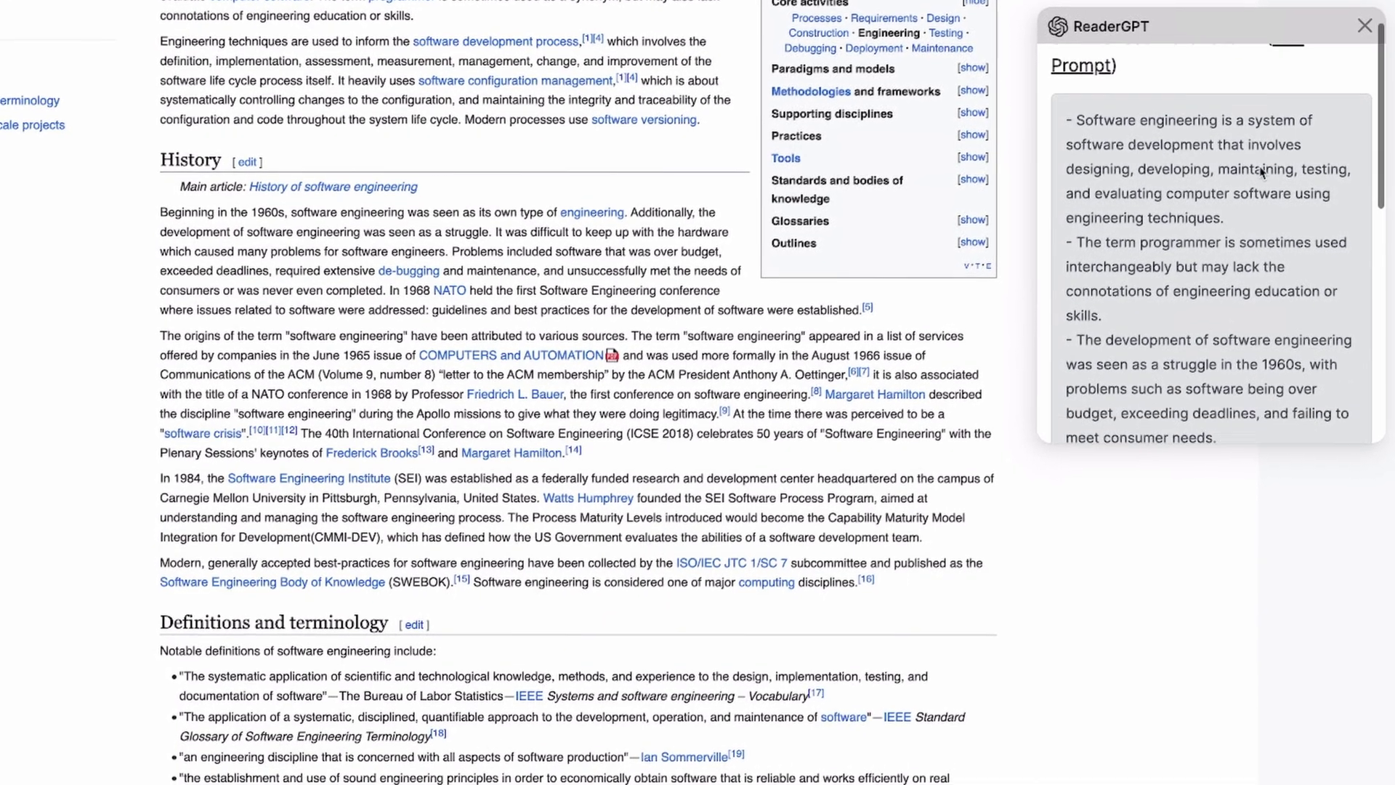
scroll(1262, 172, "down", 10)
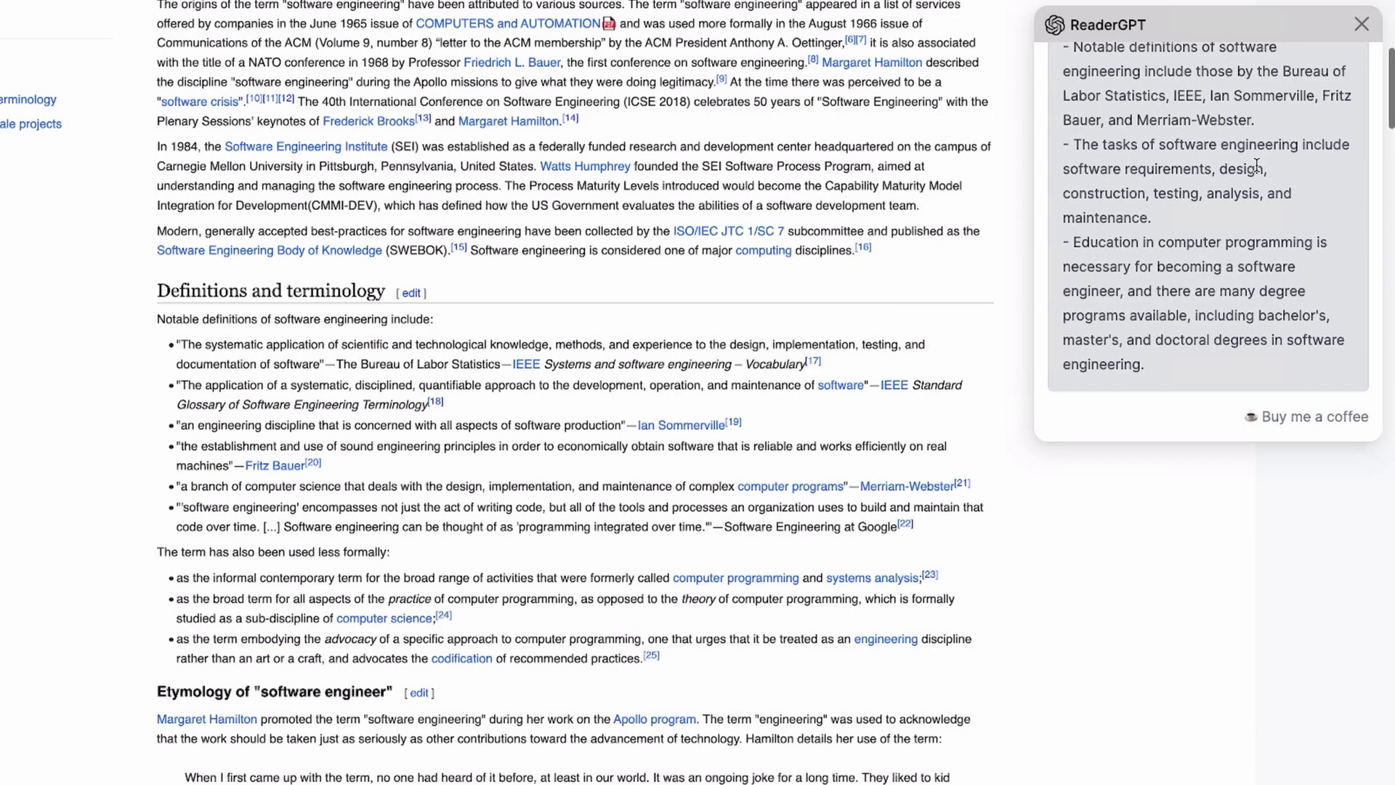
scroll(1291, 109, "up", 10)
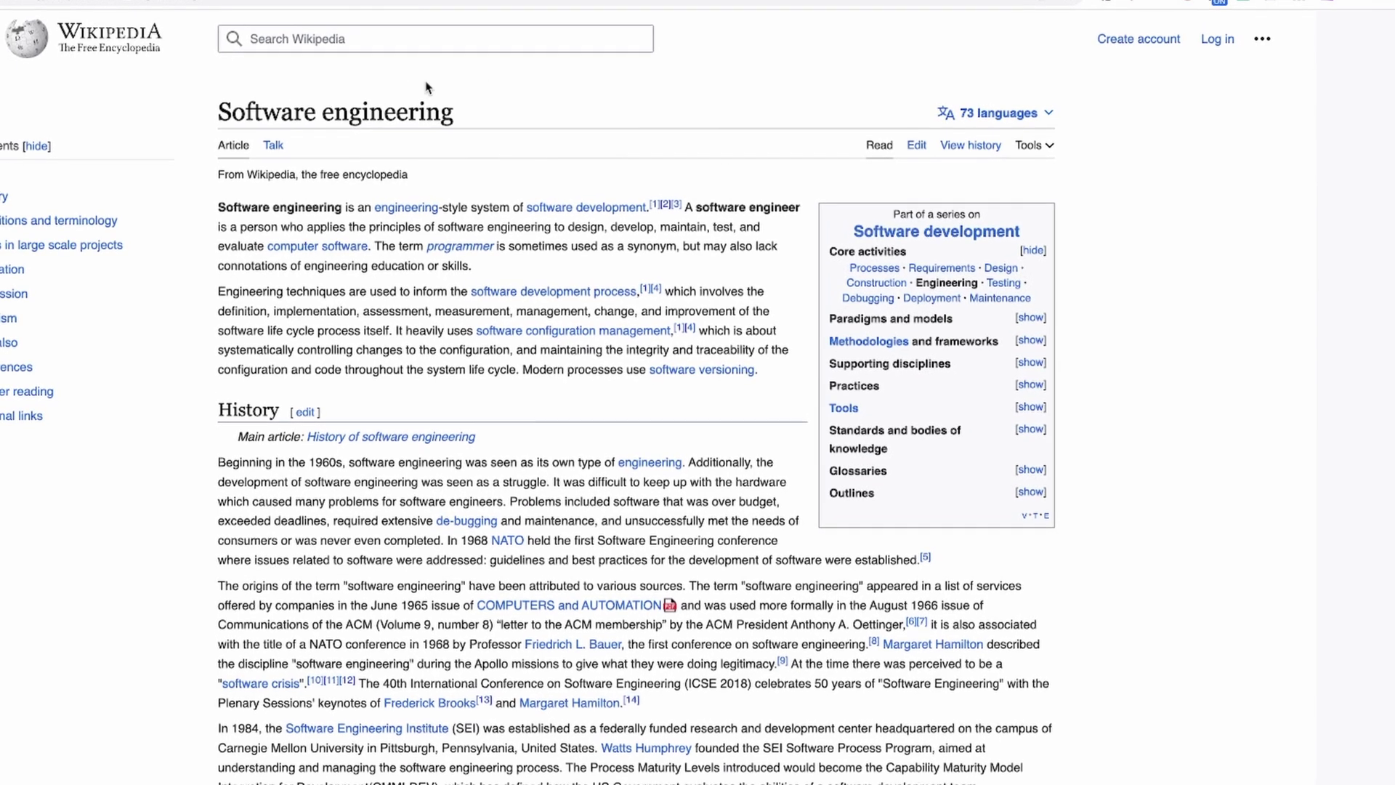
Select the article title, open Merlin with it as context, and view the available GPT model options.
triple_click(407, 111)
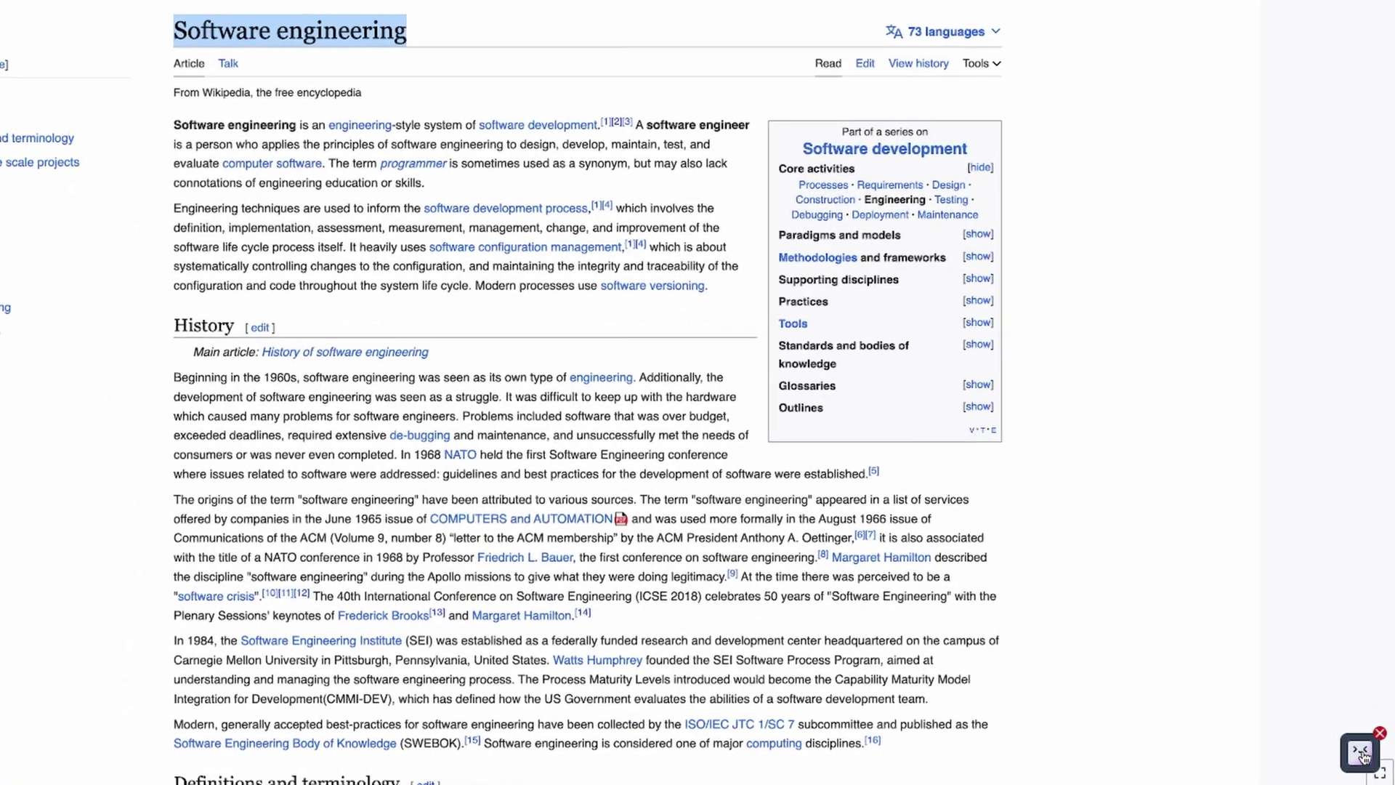
left_click(1380, 779)
left_click(1360, 753)
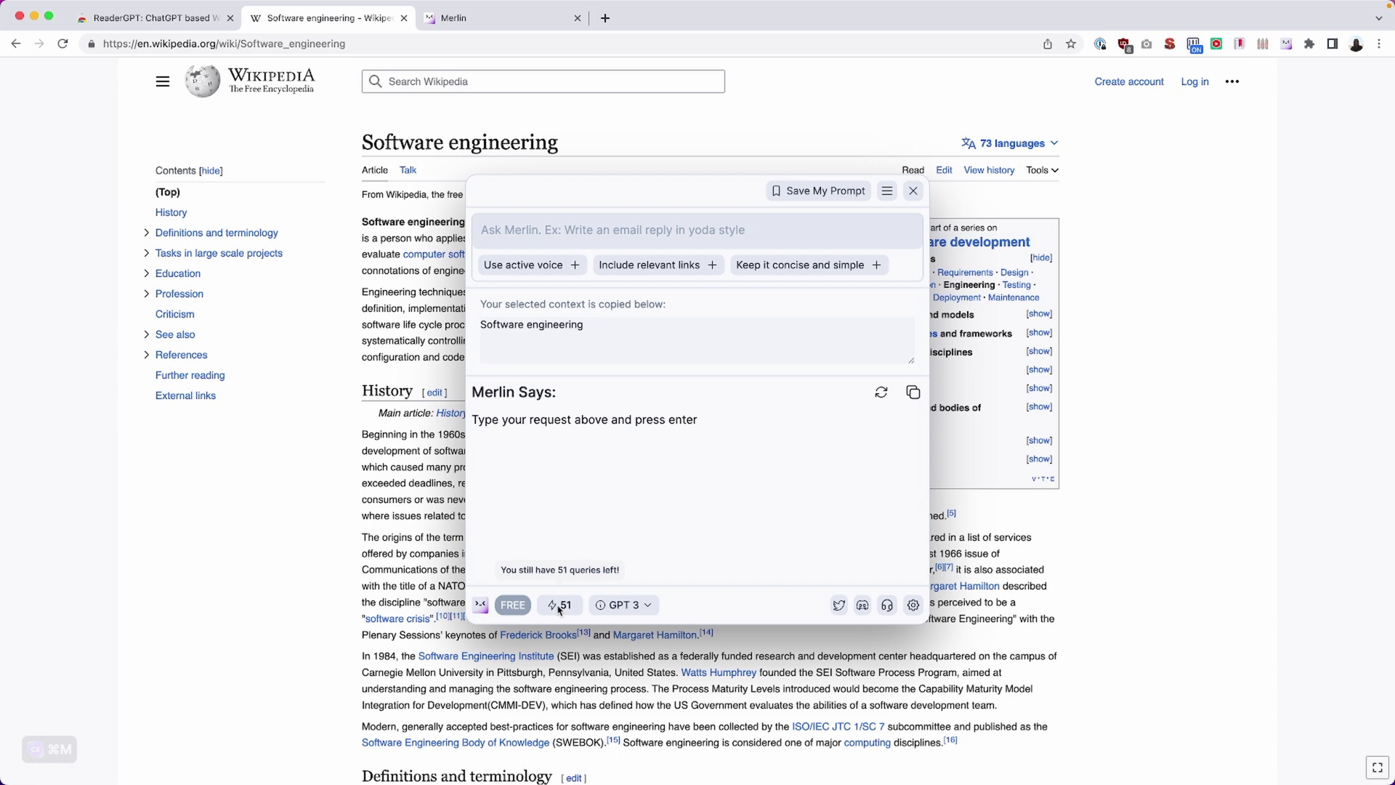
left_click(651, 607)
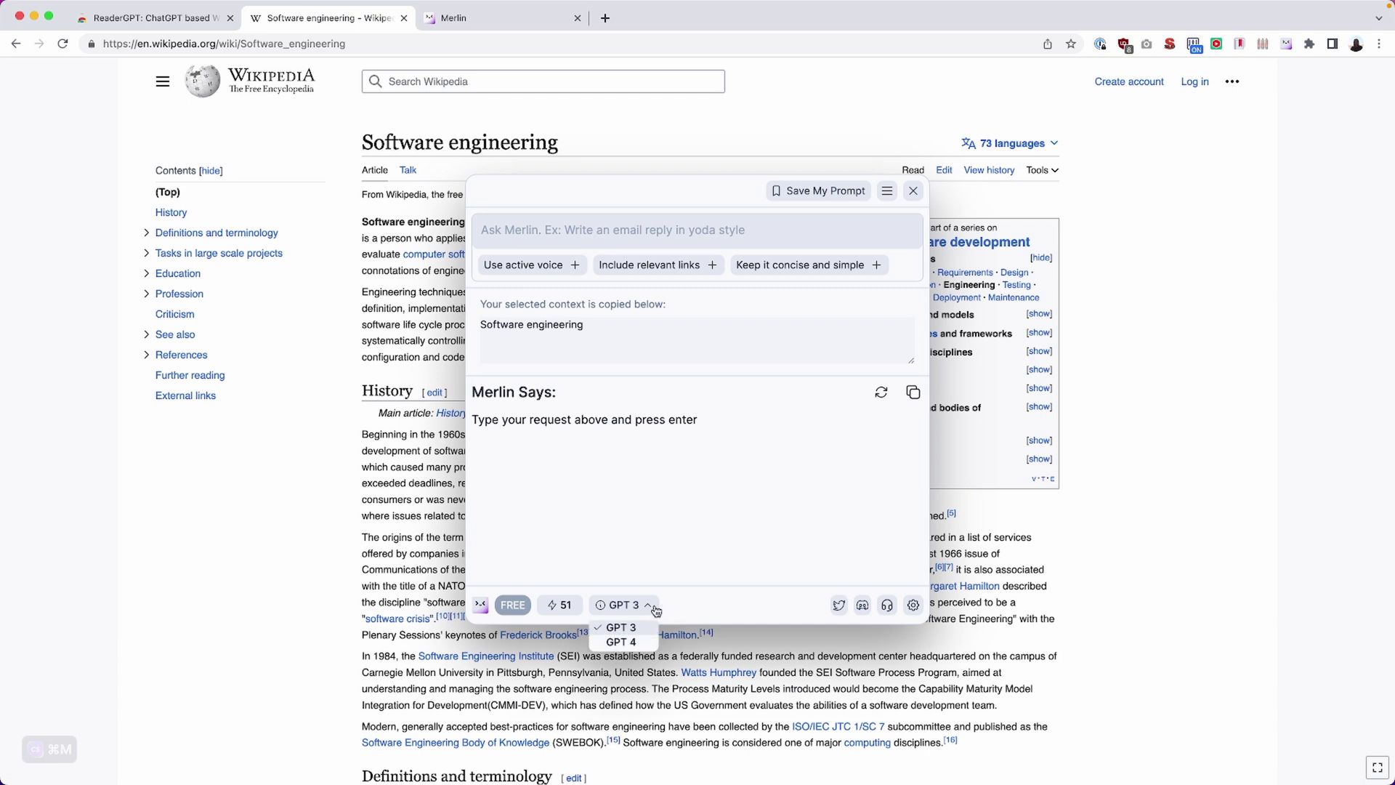
left_click(647, 609)
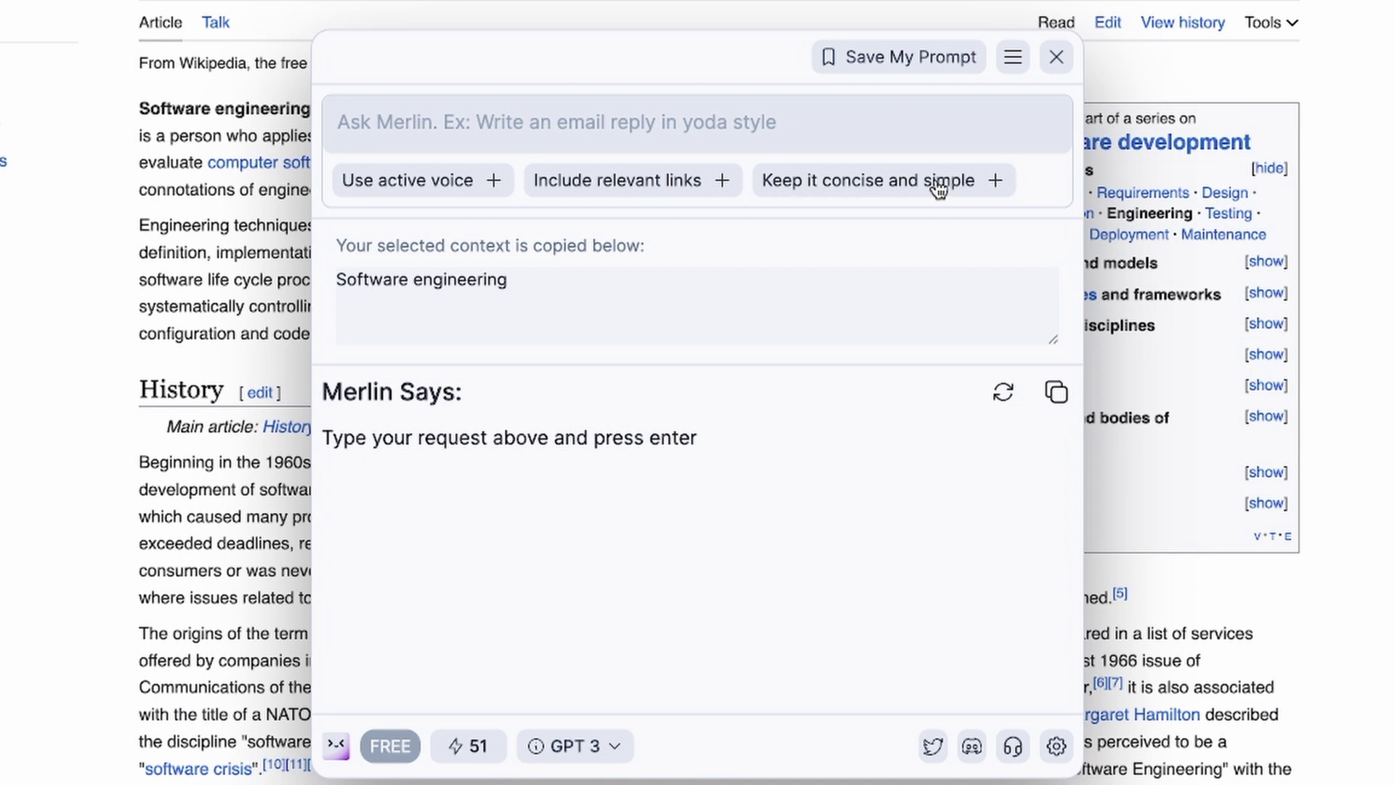
Replace Merlin's context with the article's engineering techniques paragraph and submit the request "Summarize".
left_click(494, 125)
left_click(468, 309)
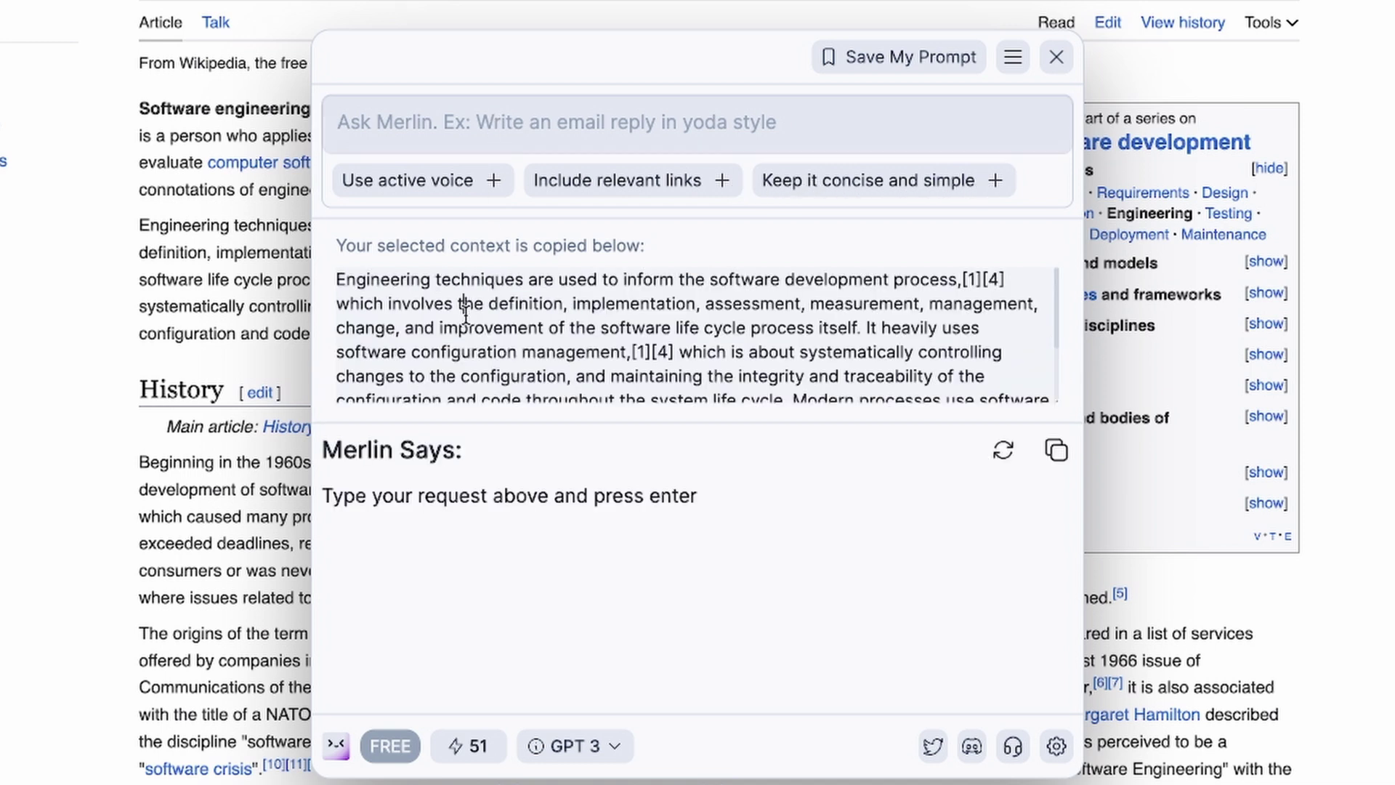
key("ctrl+a")
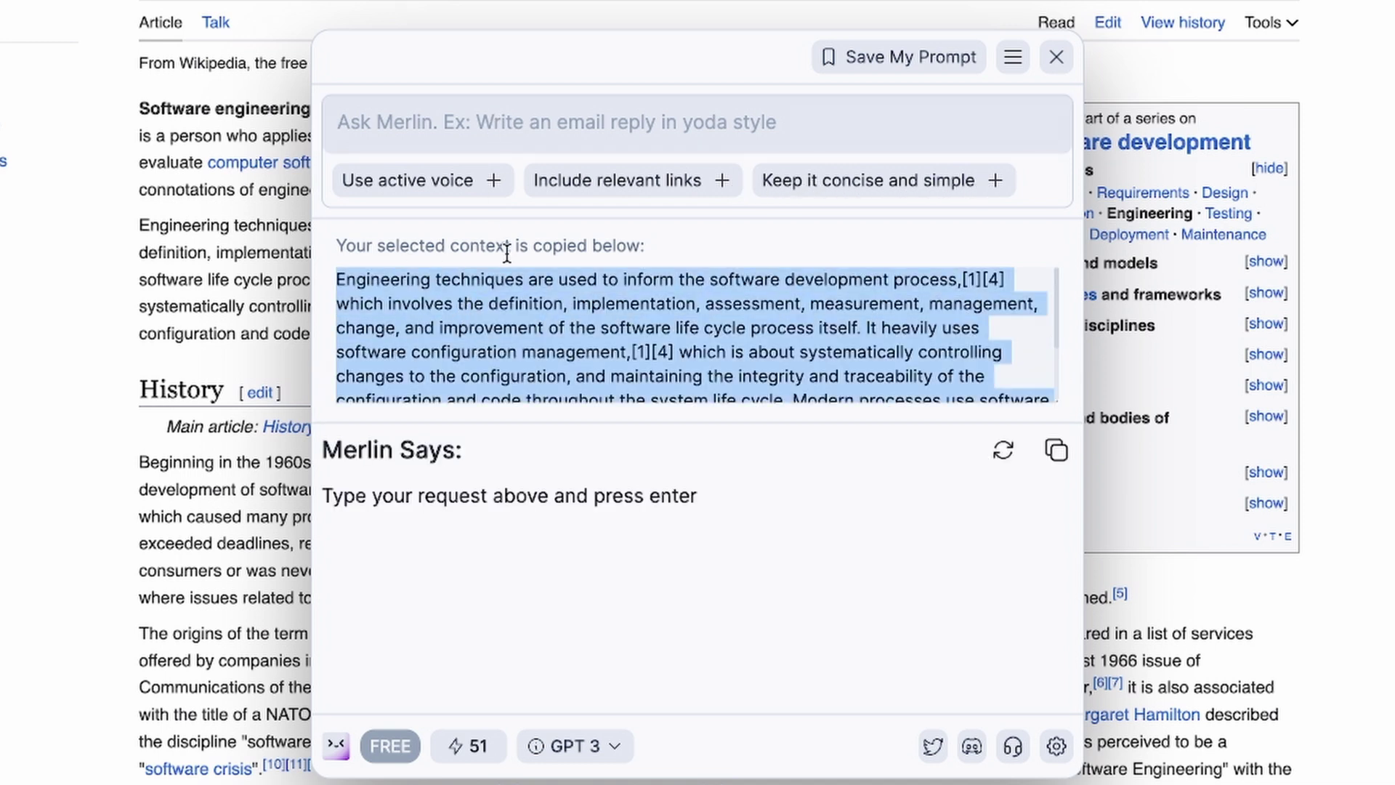
left_click(463, 126)
type("Summarize")
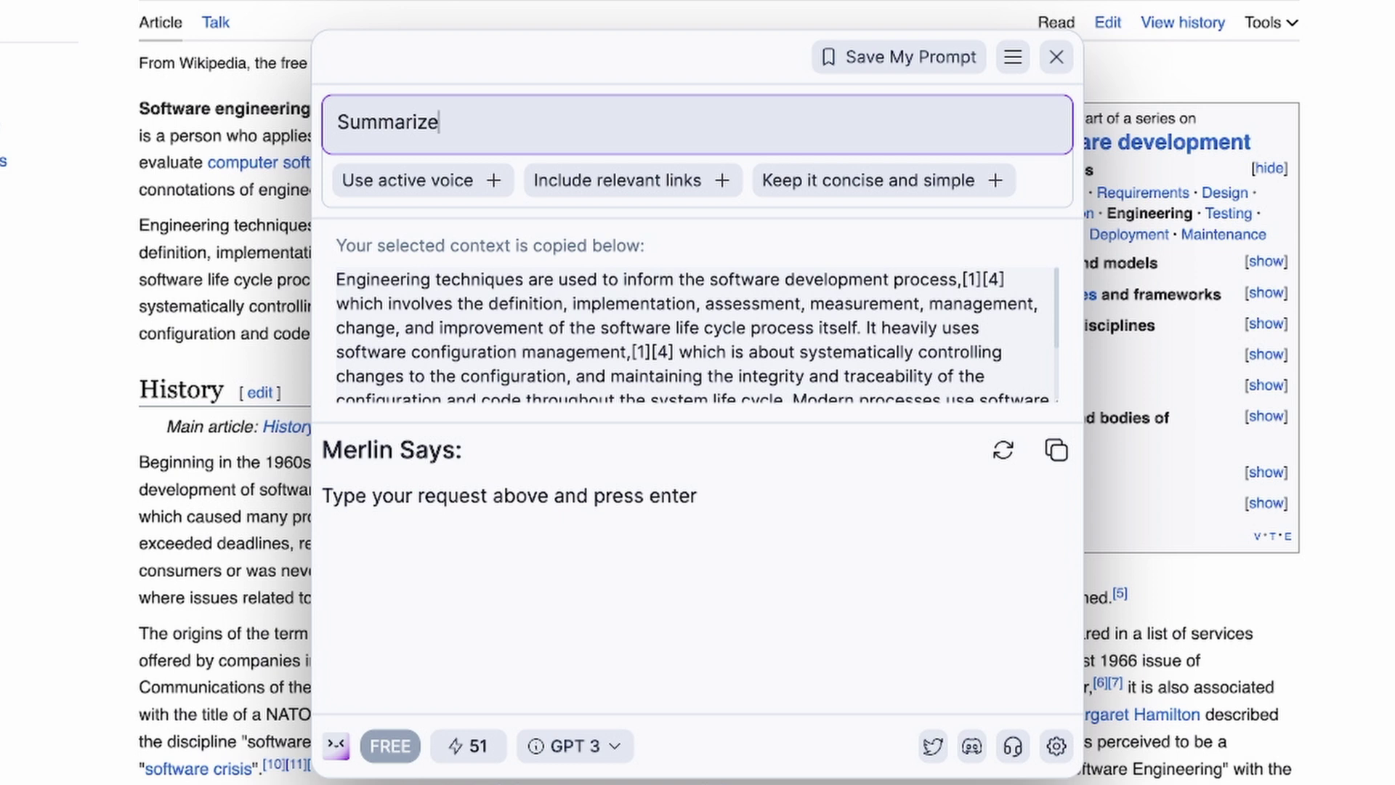
key("Return")
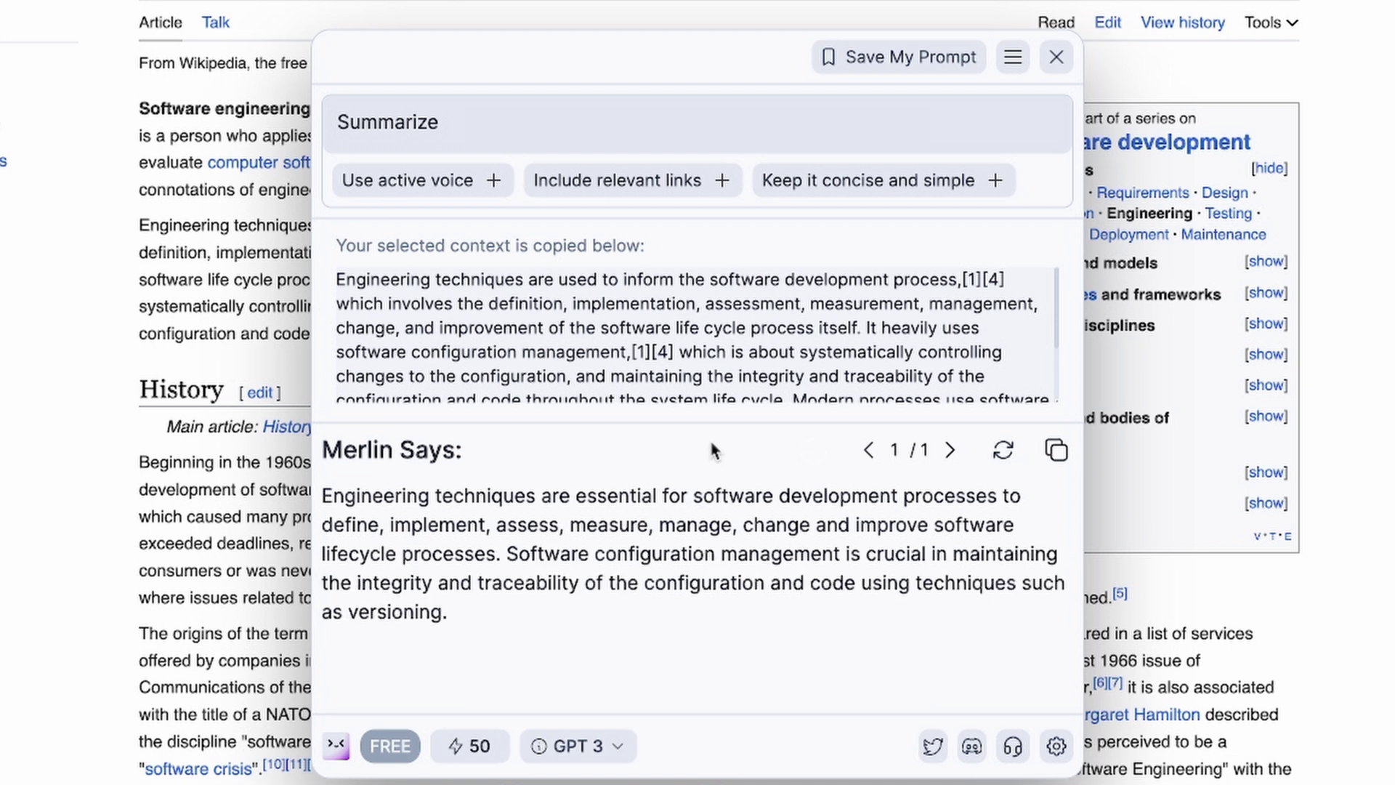
Add the concise and simple language instruction to the Merlin request and regenerate the summary.
triple_click(477, 624)
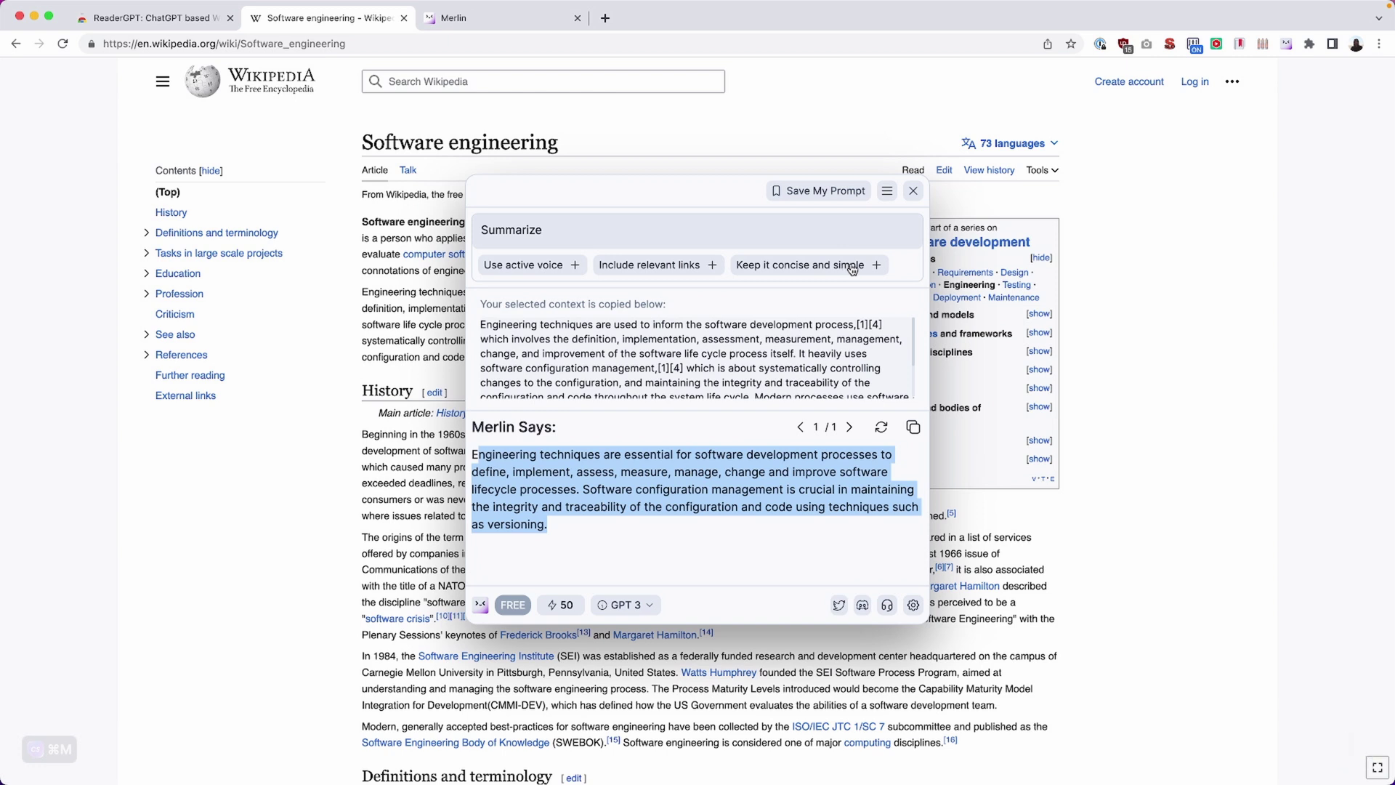
left_click(853, 266)
left_click(881, 438)
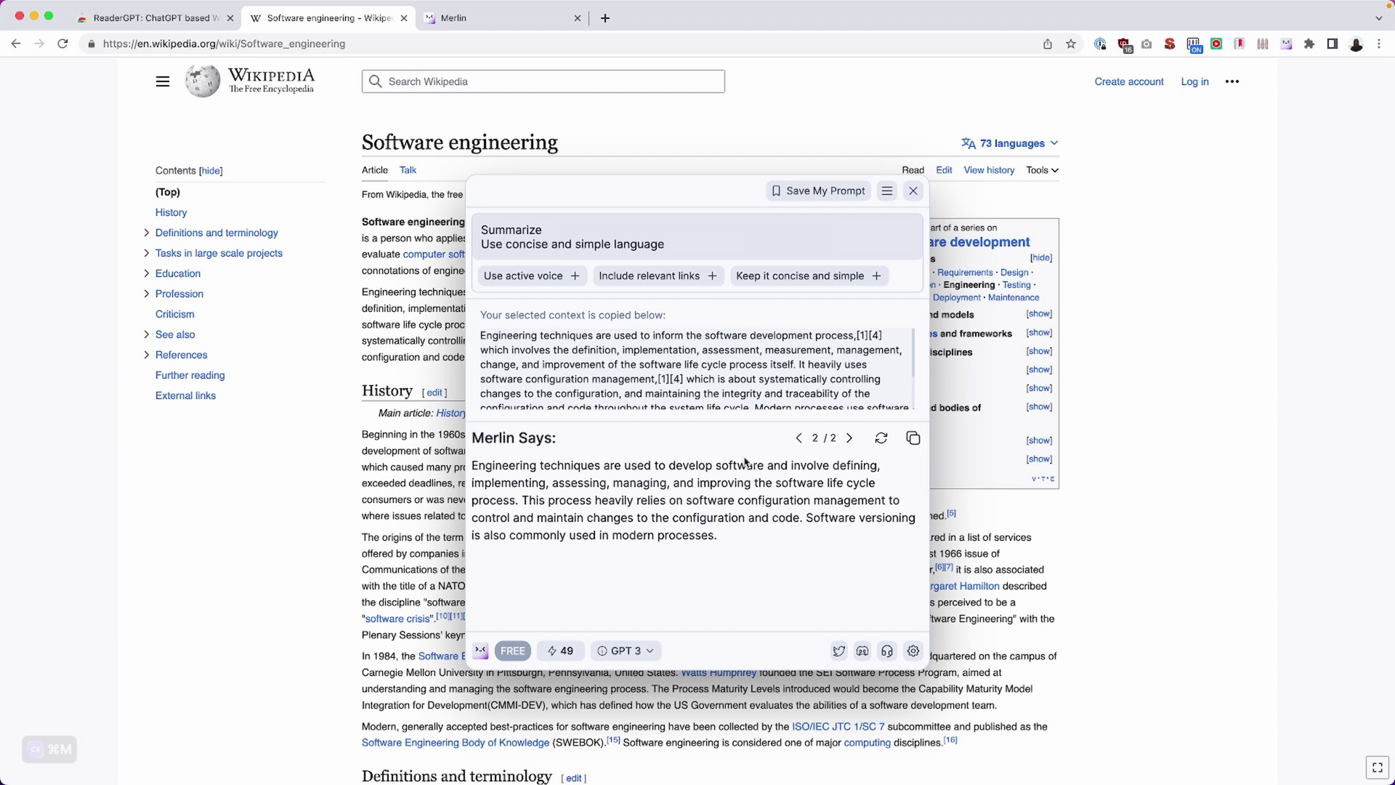
Add the instruction to incorporate relevant links, review the combined prompt lines, and regenerate Merlin's answer.
left_click(710, 276)
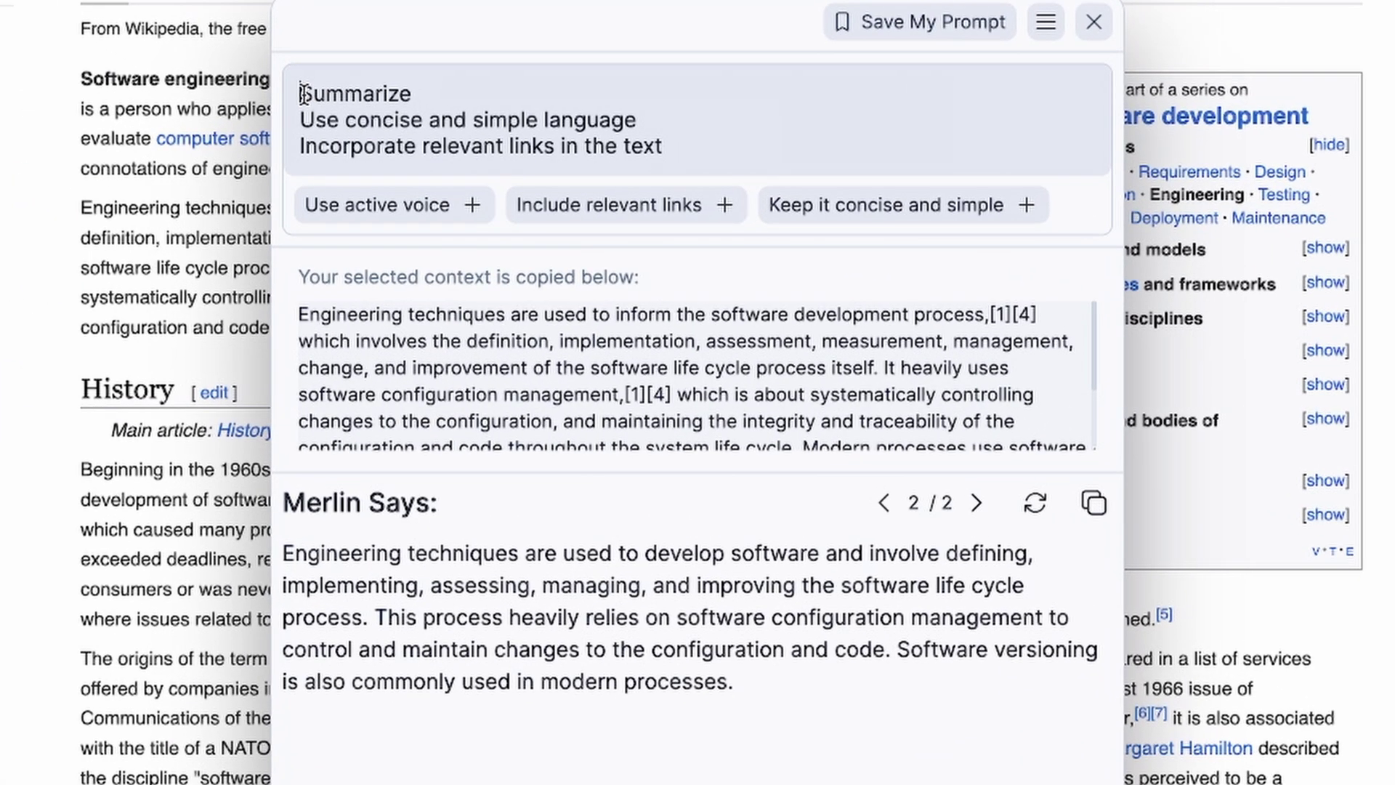
left_click_drag(481, 230, 559, 226)
left_click_drag(304, 119, 656, 113)
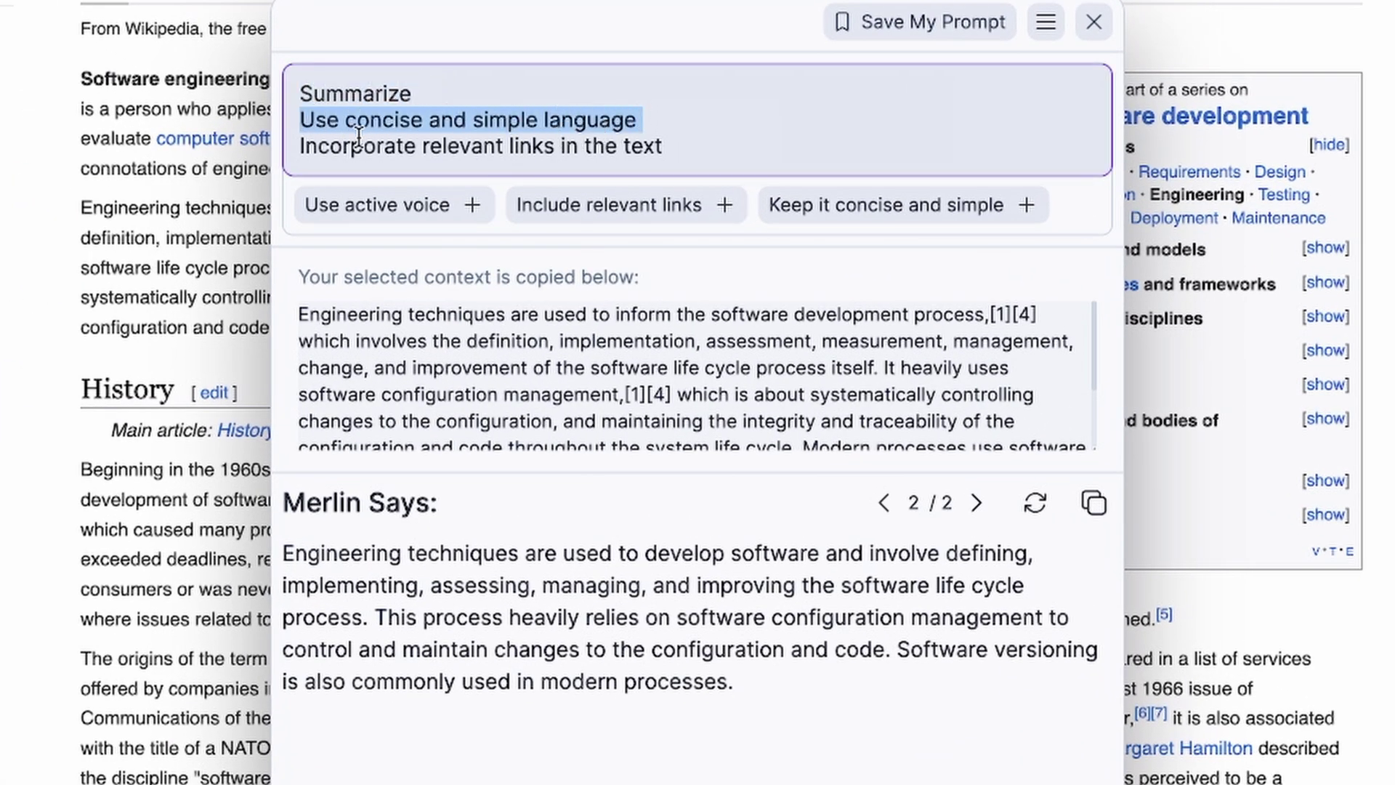
left_click_drag(300, 146, 691, 138)
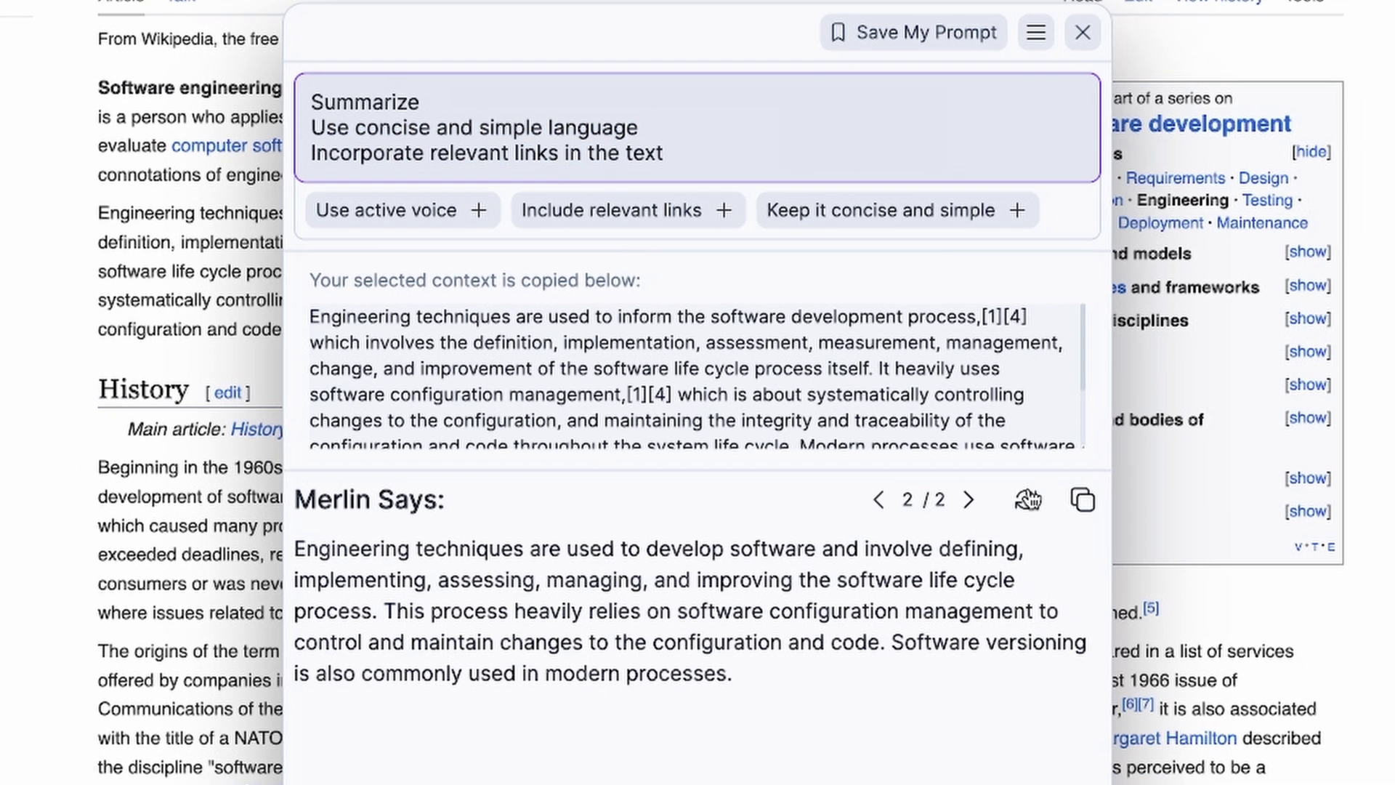
left_click(1035, 502)
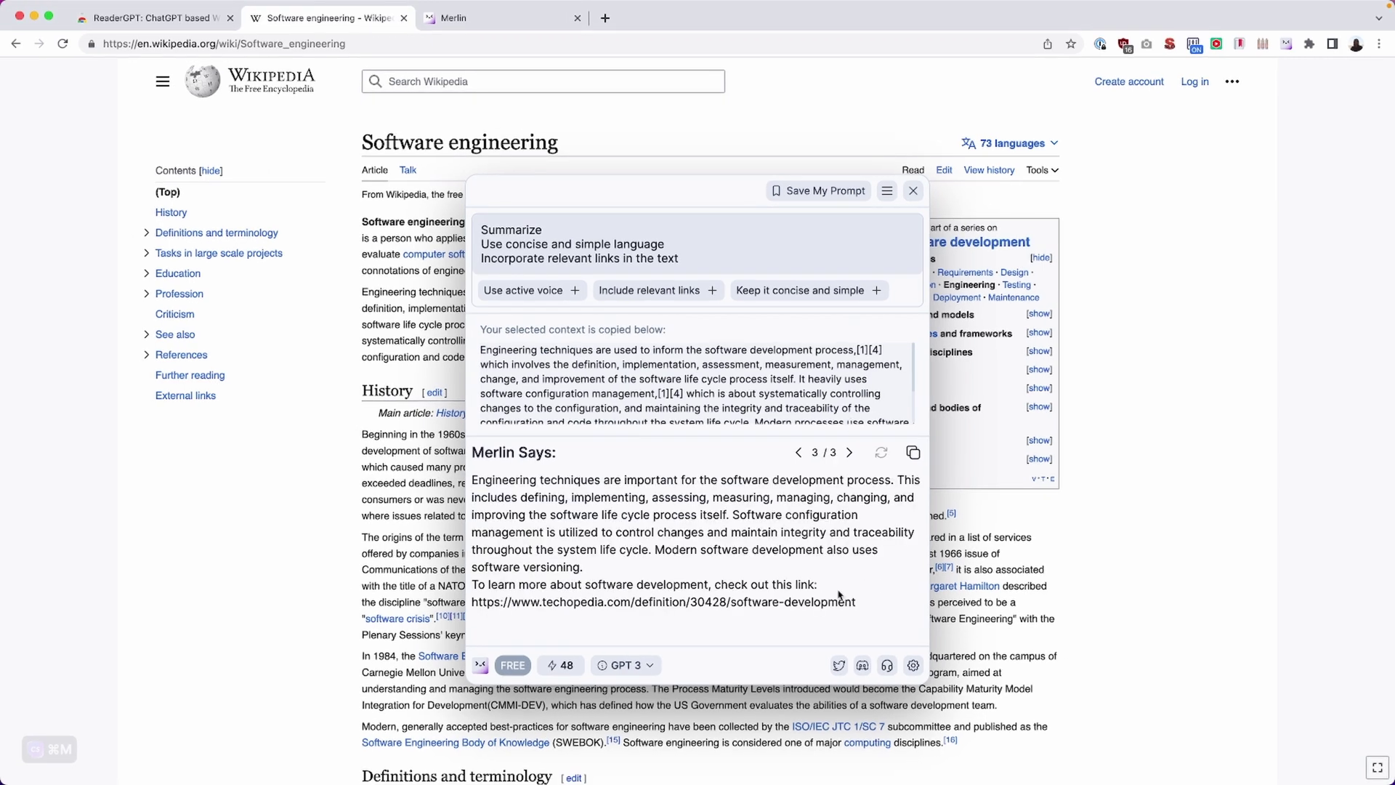
Open the Techopedia software development link from Merlin's answer, view the page, and return to the Wikipedia article.
left_click(807, 603)
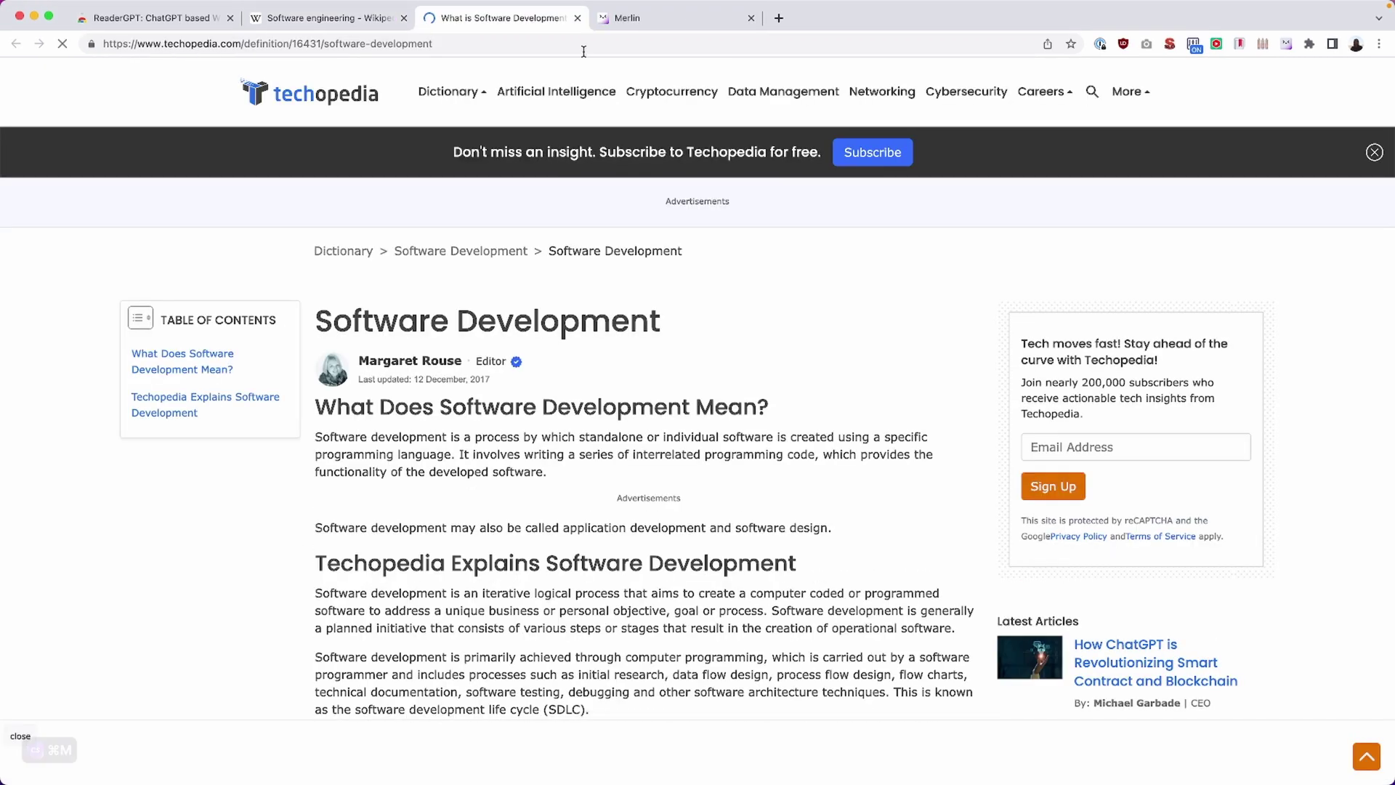
left_click(578, 18)
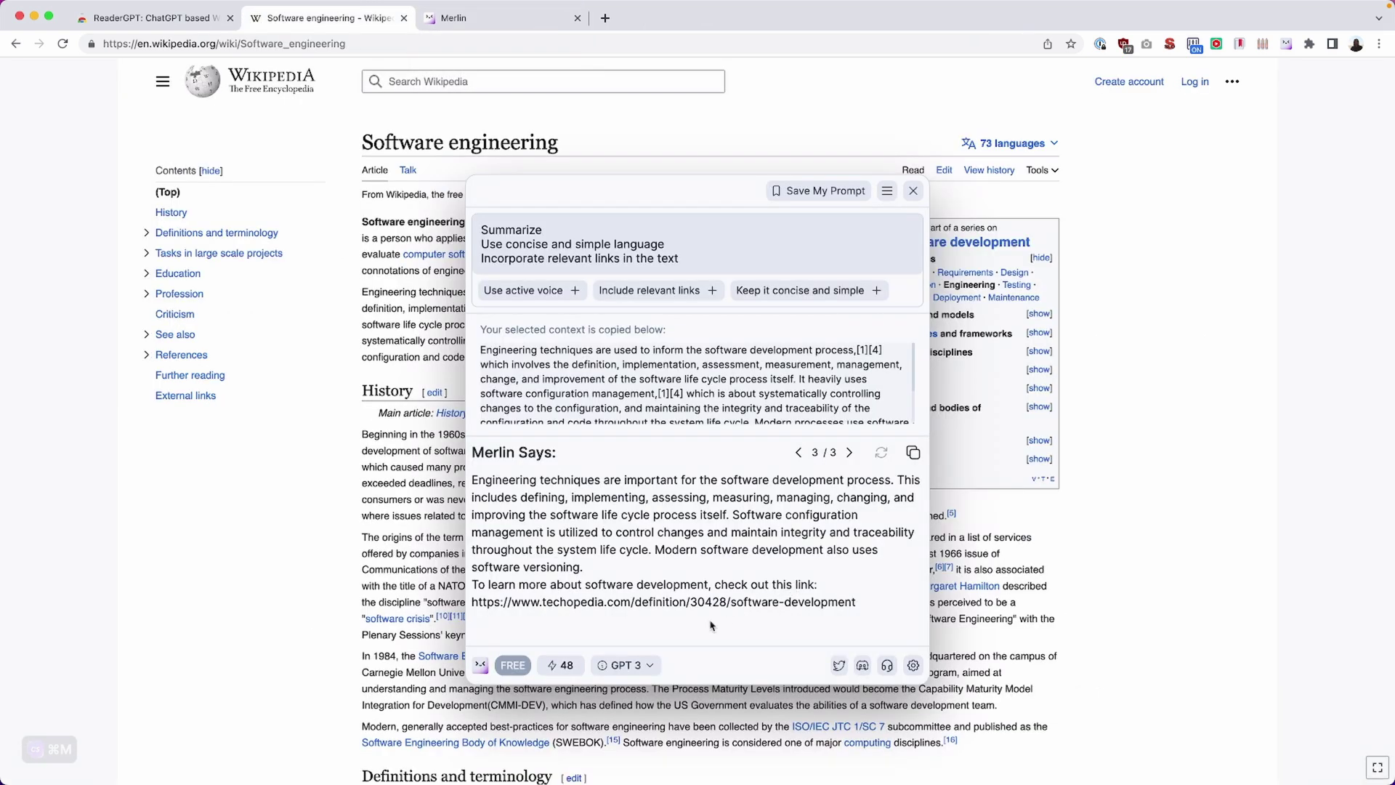
mouse_move(569, 663)
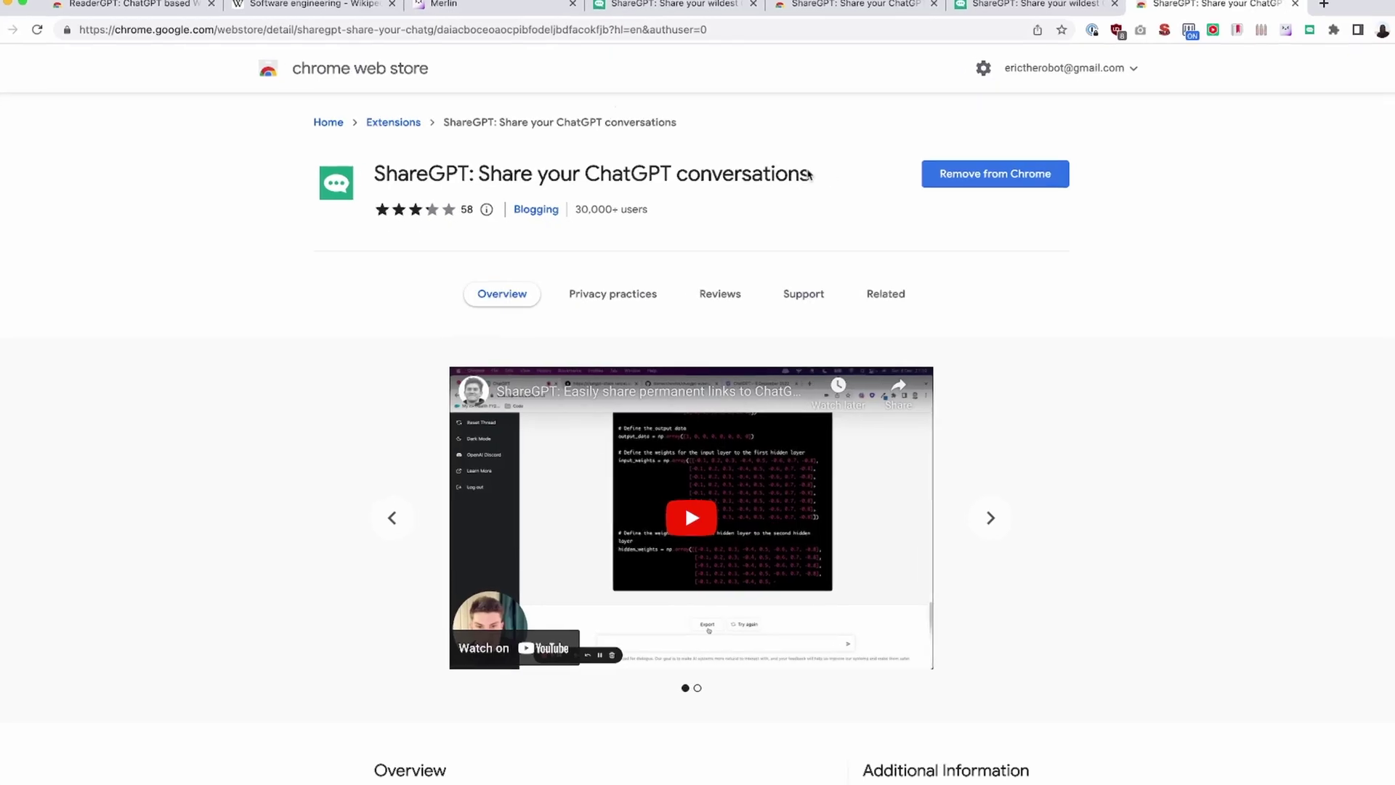
Share the Earth-Sun distance chat through ShareGPT, check the shared link in an incognito window, and minimize that window.
double_click(320, 88)
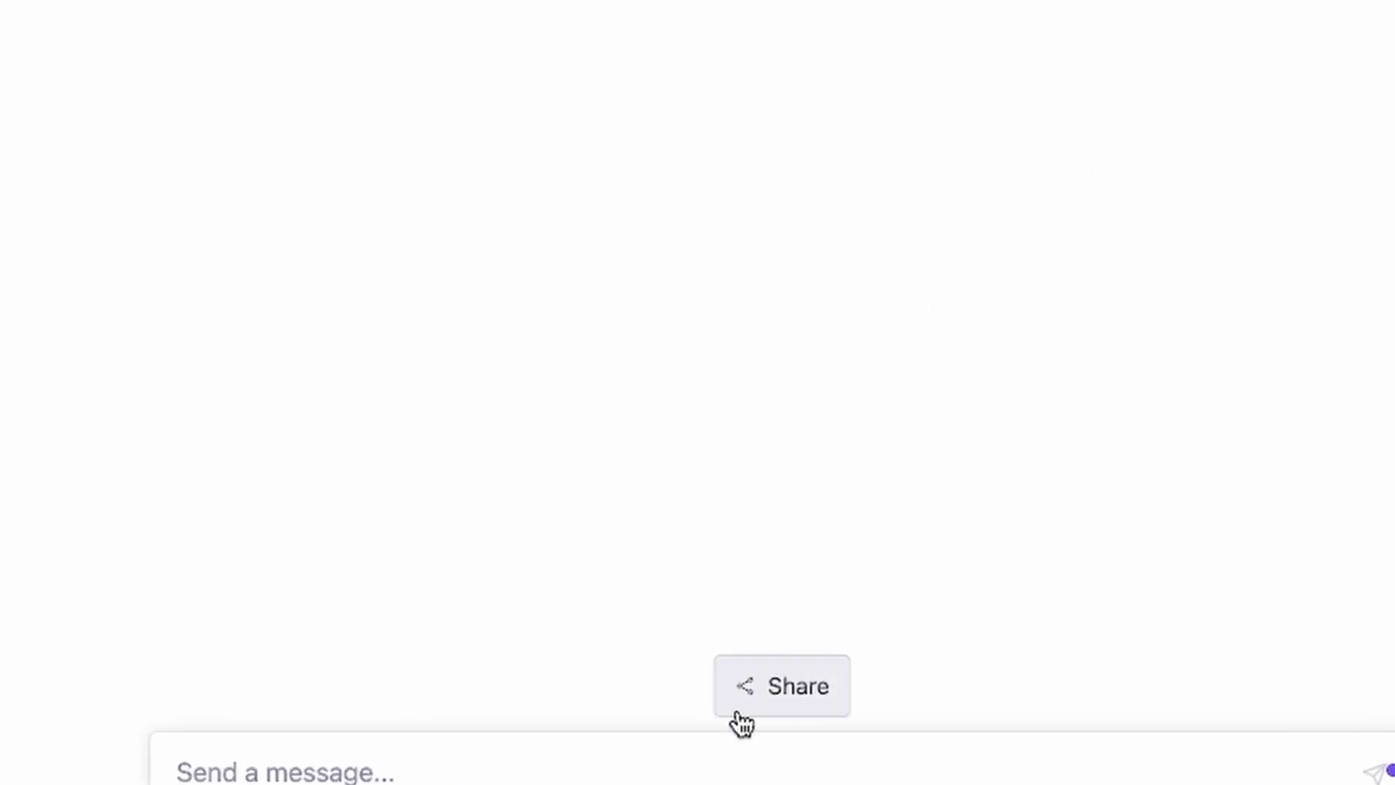
left_click(794, 712)
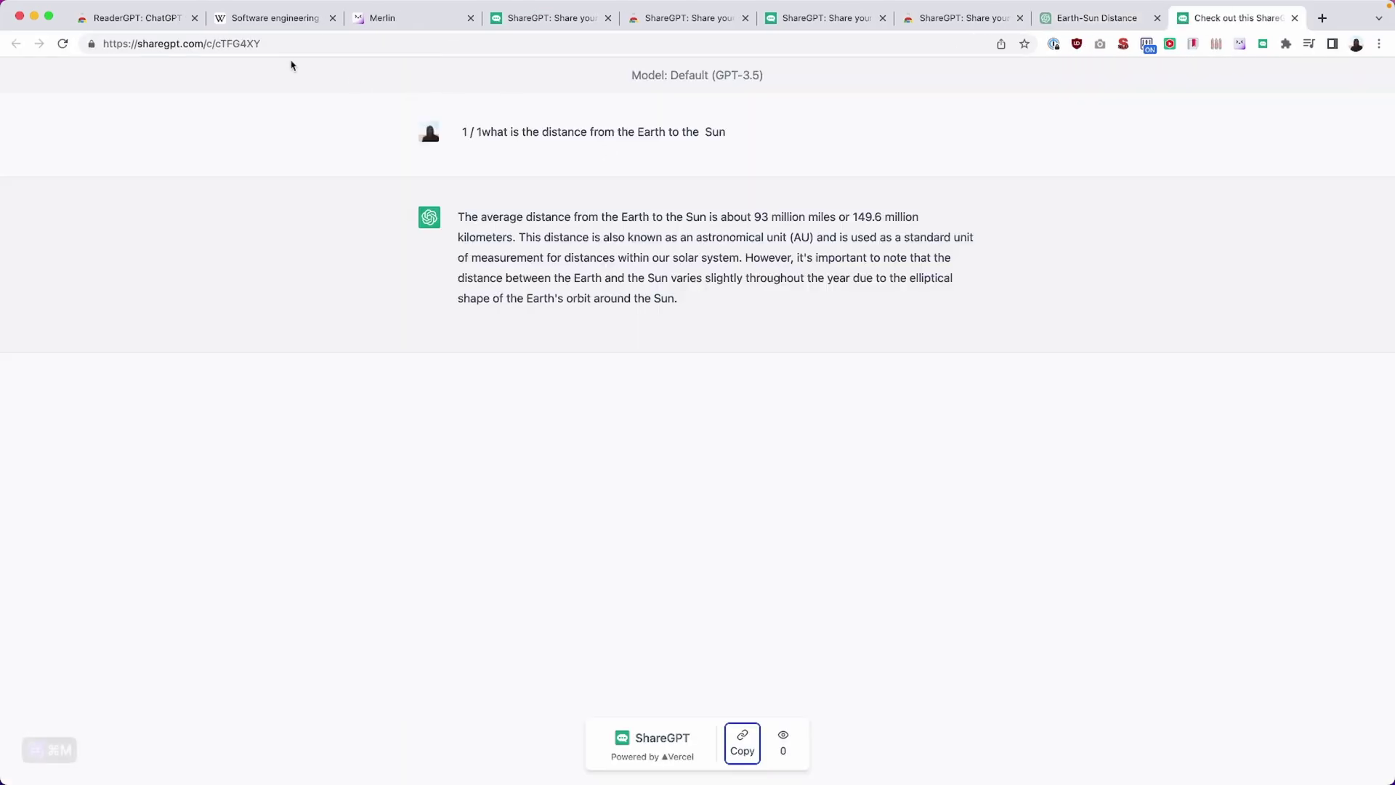
double_click(265, 41)
key("super+a")
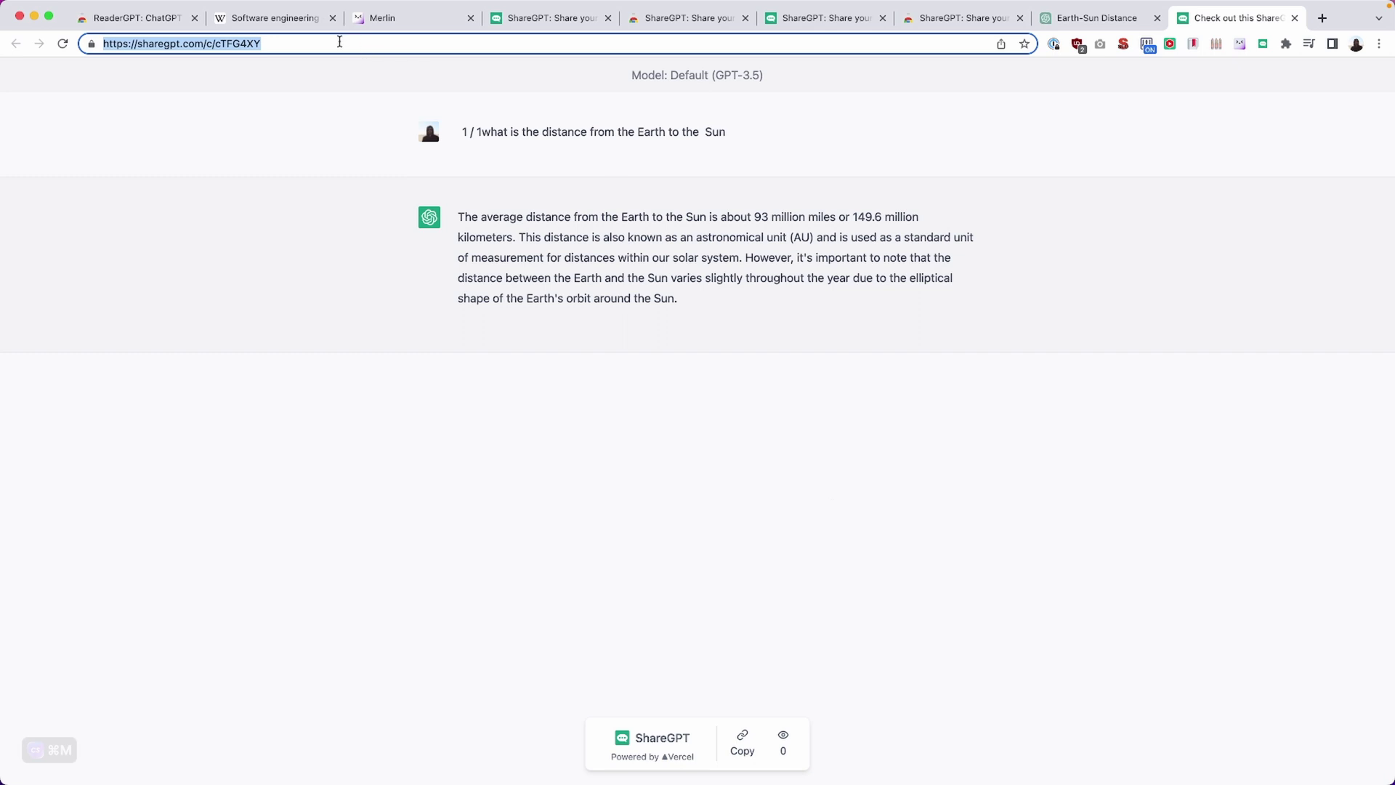
key("super+shift+n")
key("super+v")
key("Return")
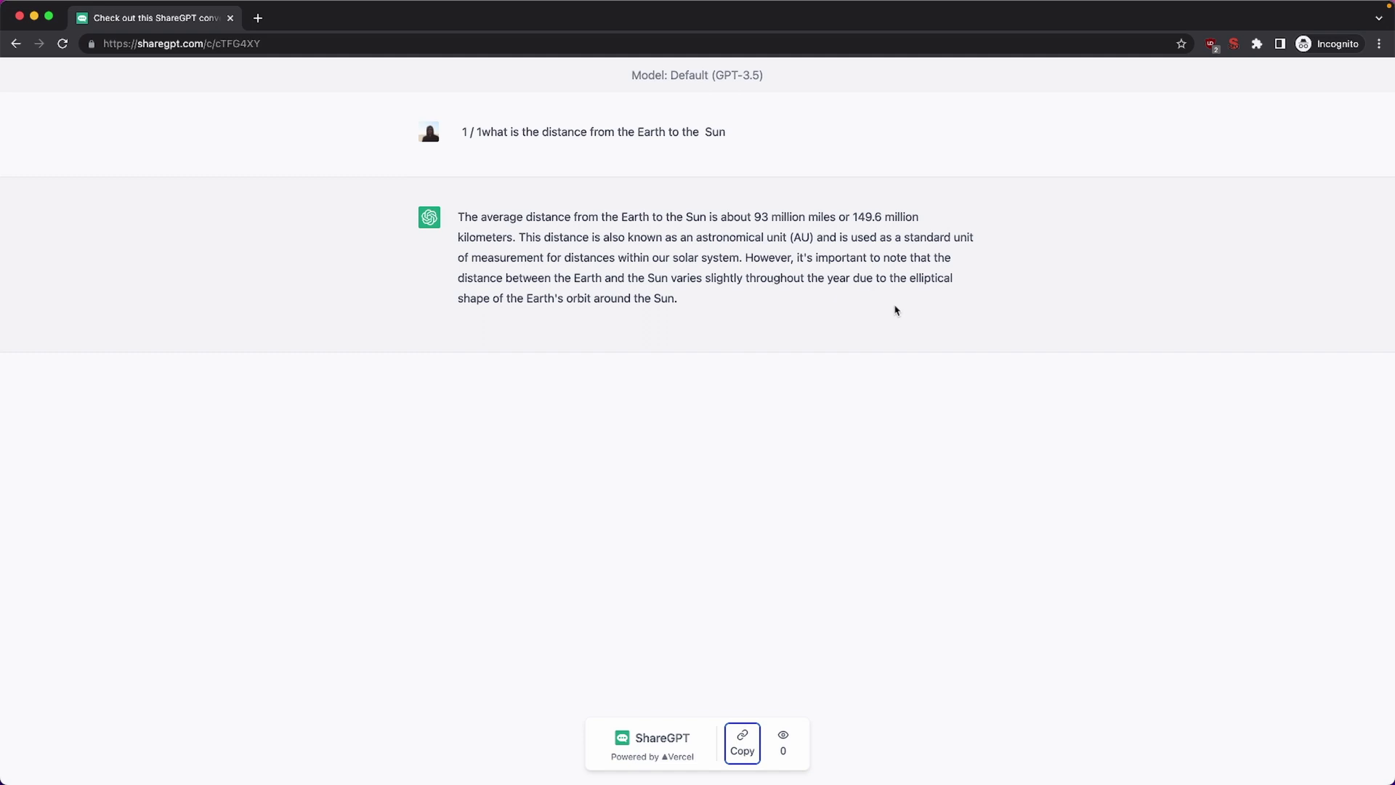
key("super+m")
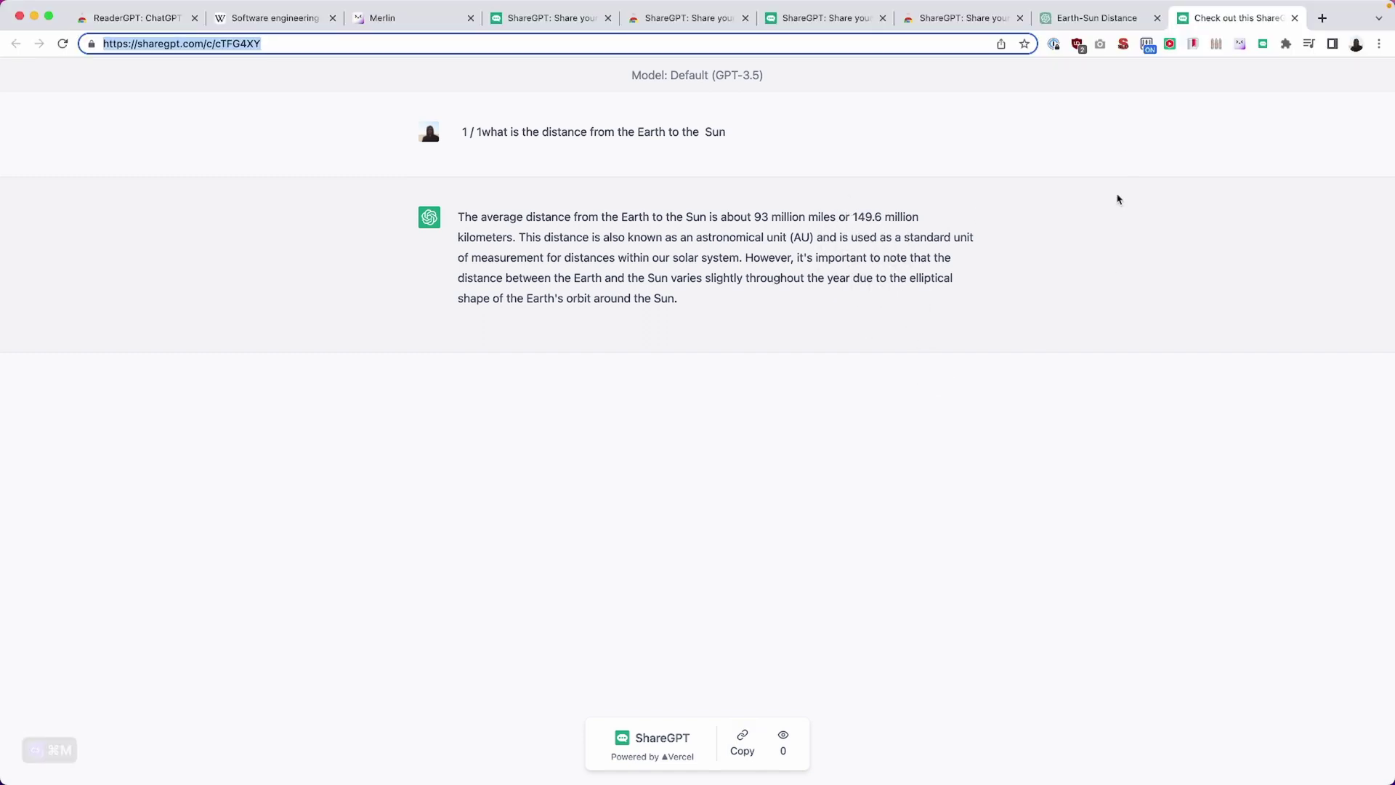
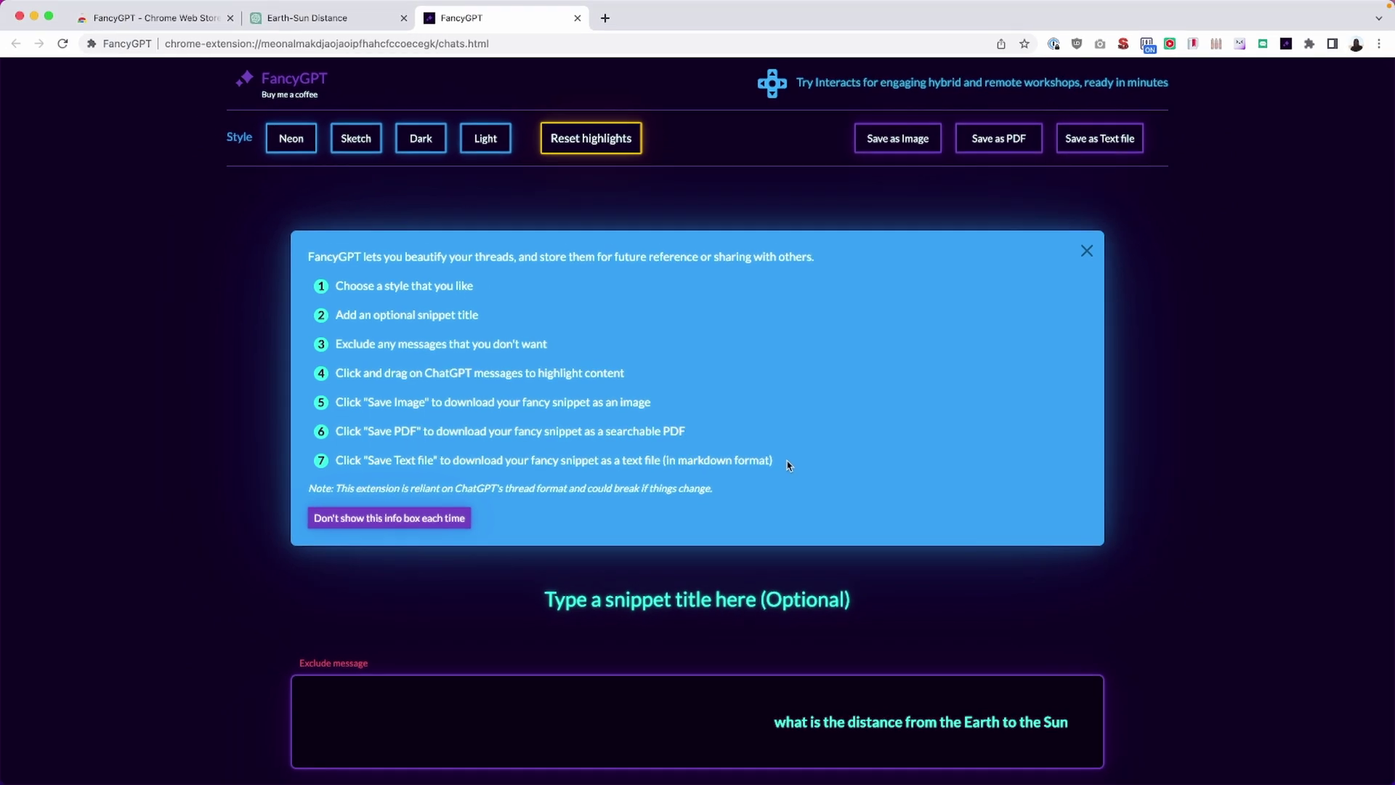
Permanently dismiss FancyGPT's info box and select the text of the Earth-Sun question and its answer.
left_click(429, 508)
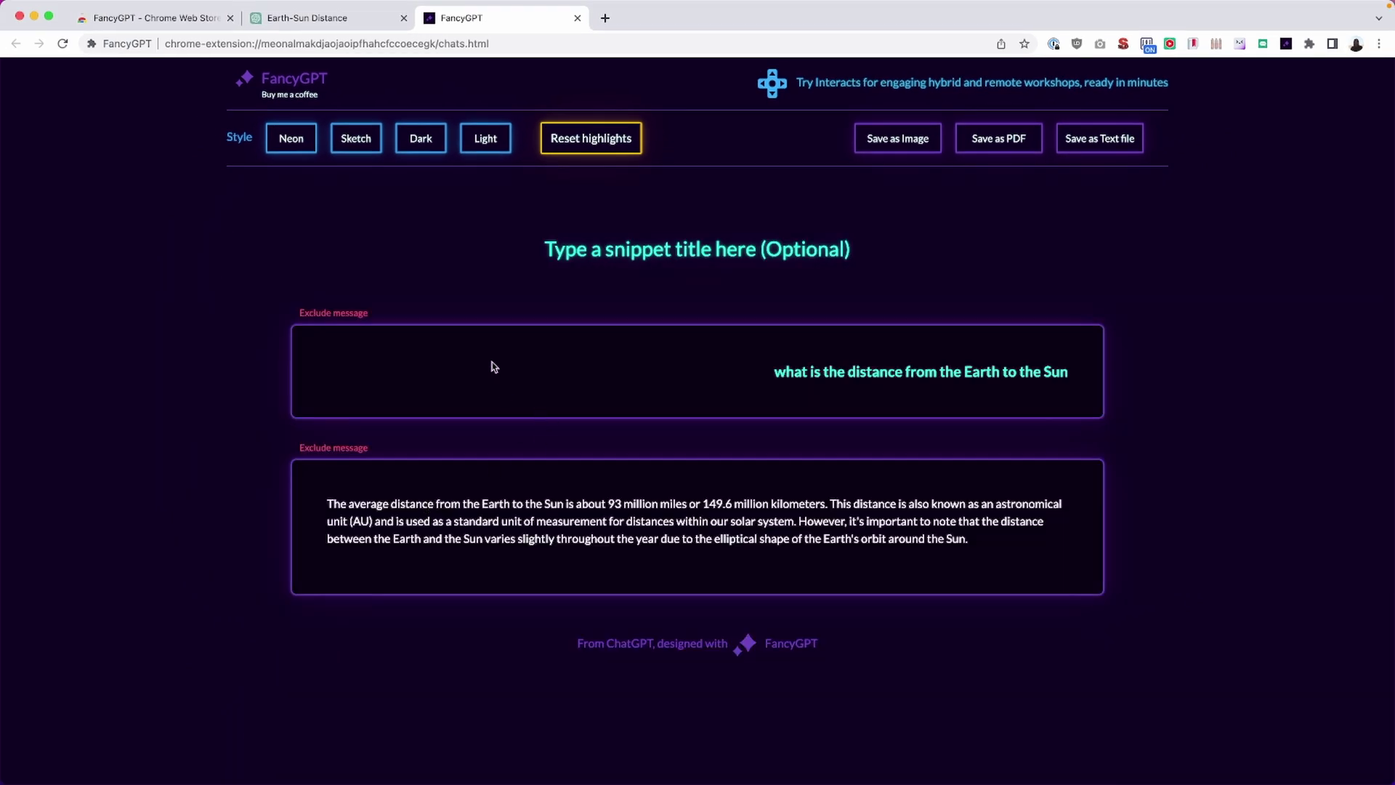
left_click_drag(772, 372, 1087, 372)
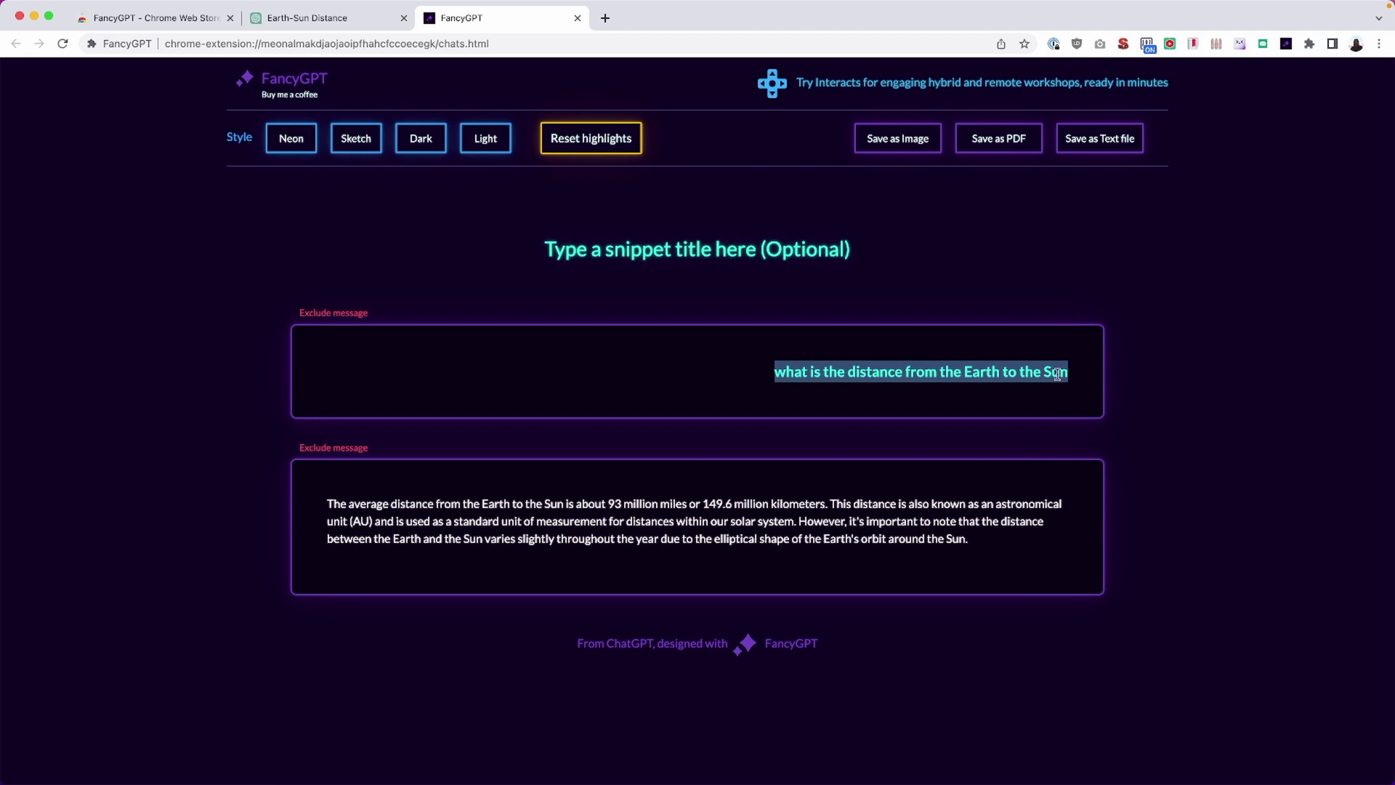
triple_click(453, 501)
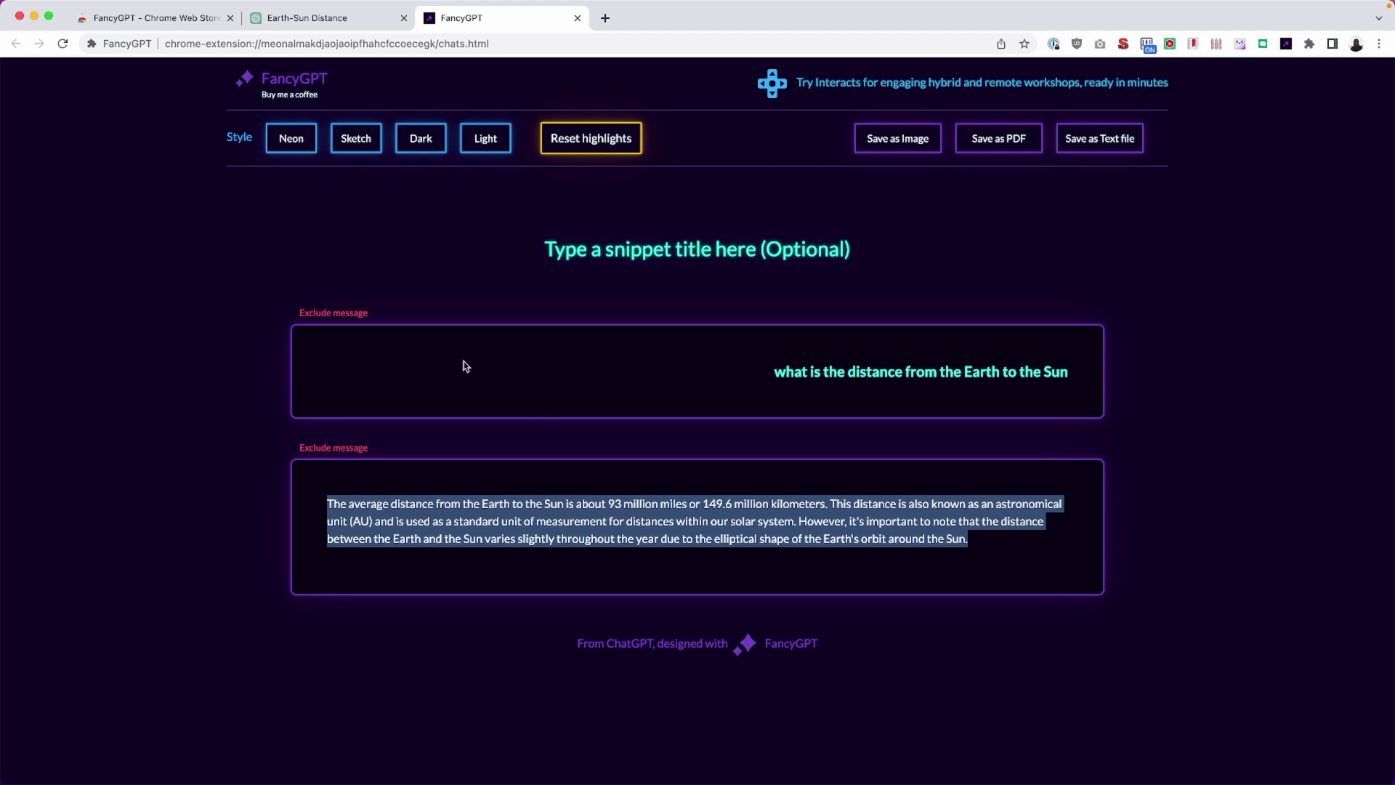
Preview the FancyGPT snippet in the Light, Dark, and Sketch styles, ending on Neon.
left_click(479, 145)
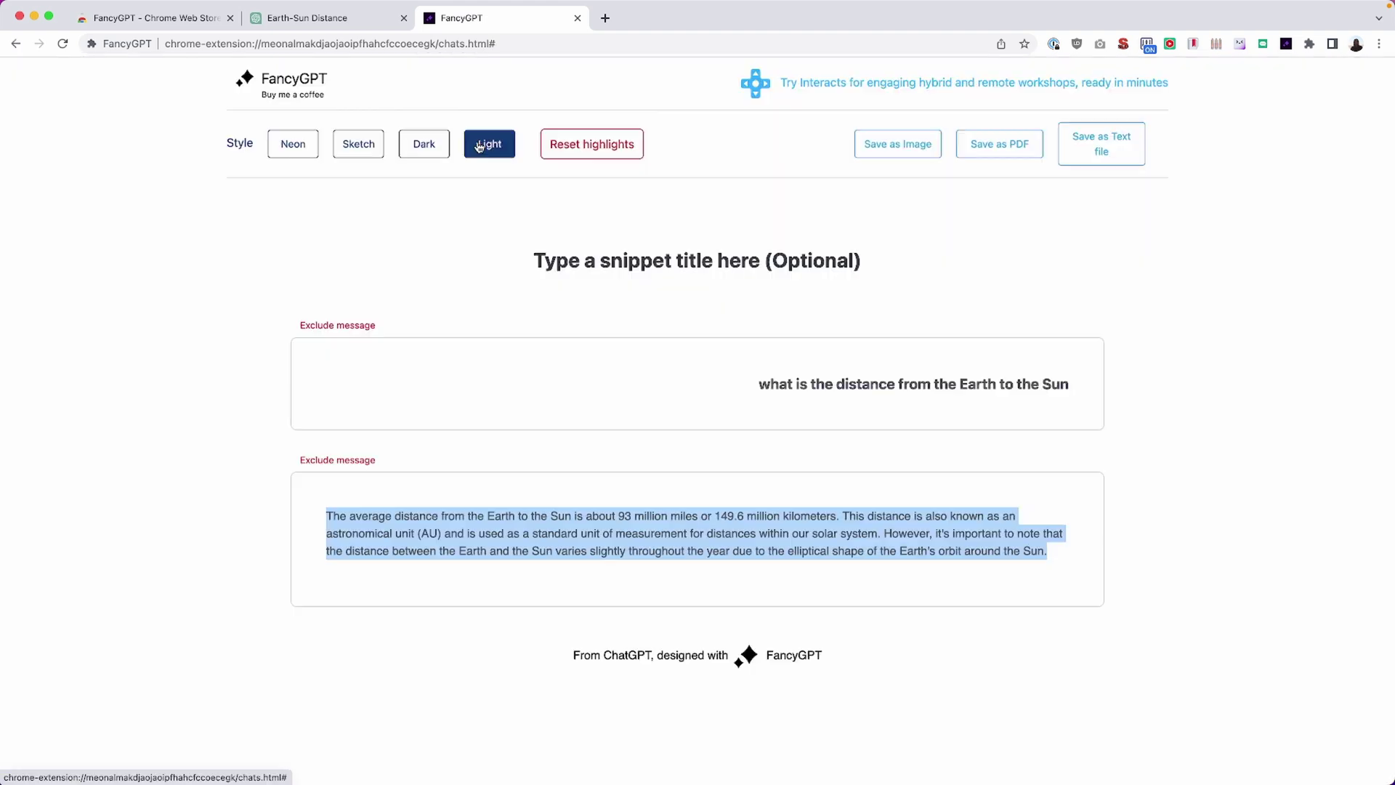
left_click(427, 145)
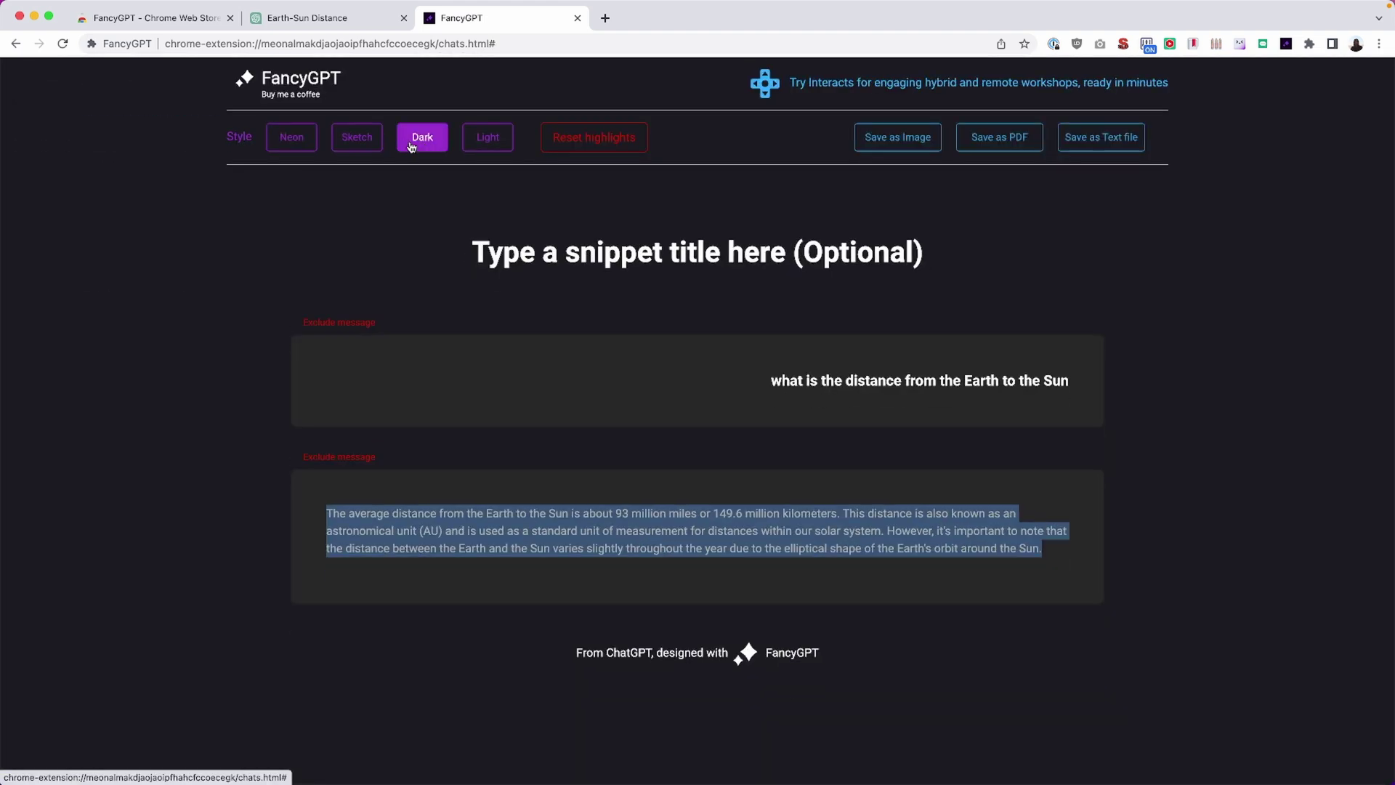
left_click(371, 145)
left_click(303, 143)
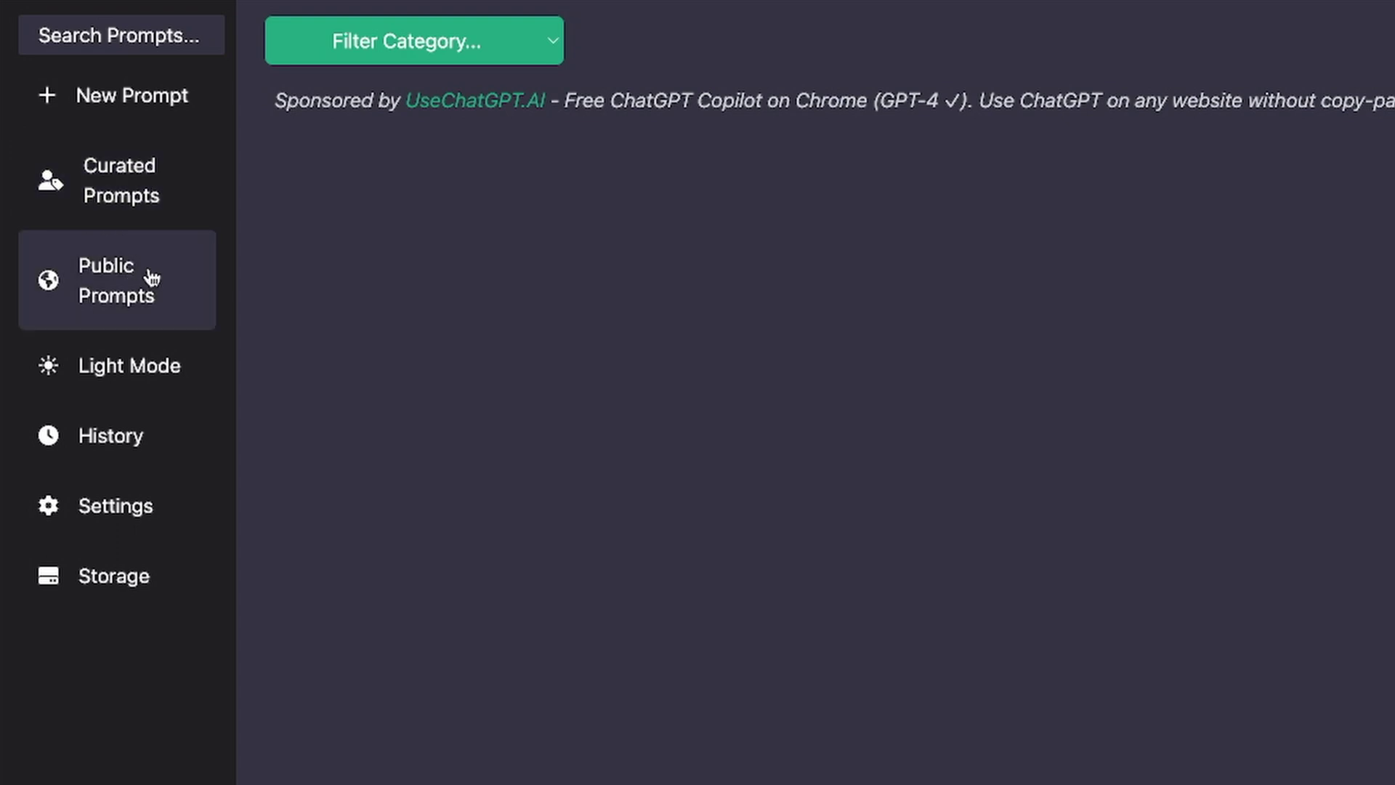
Switch the Prompt Genius page to light mode and back to dark mode.
left_click(162, 369)
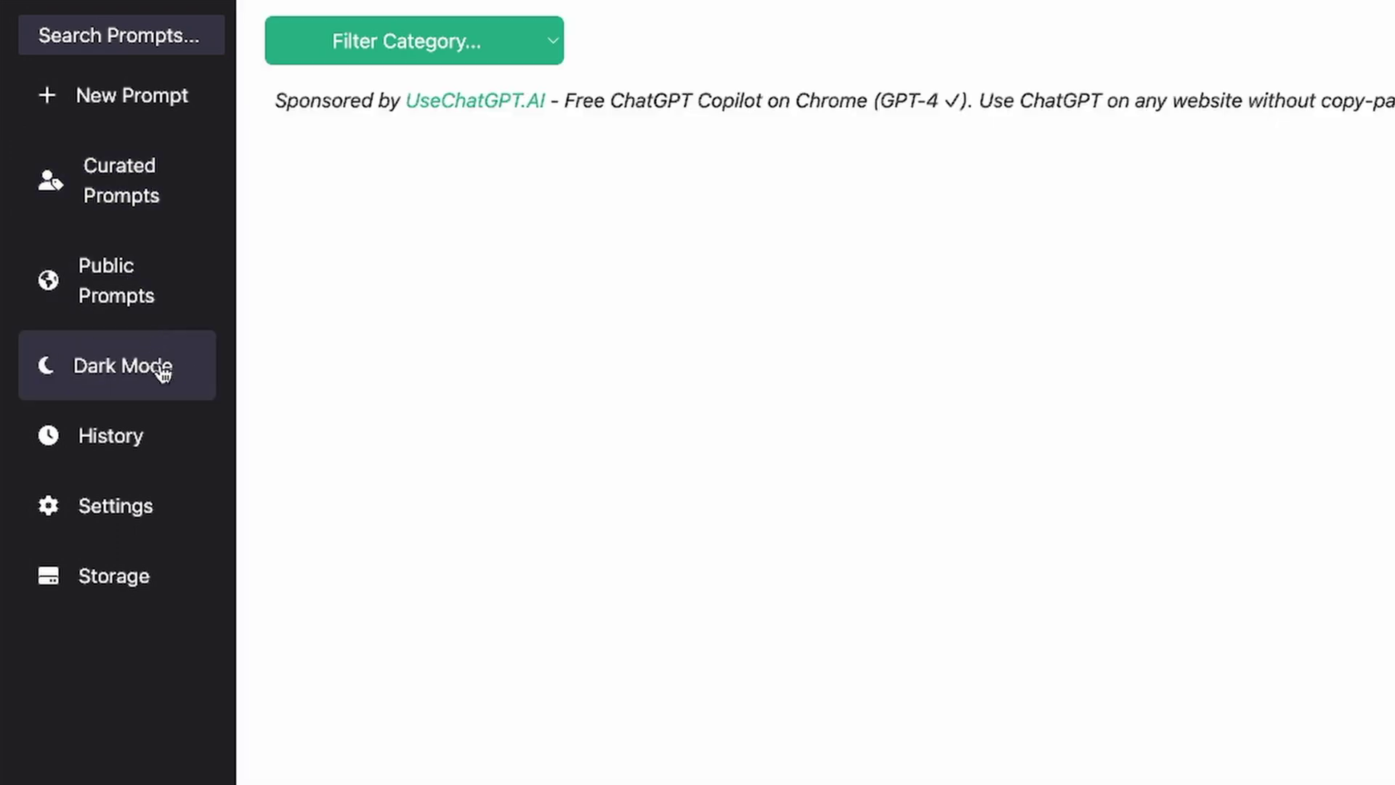
left_click(162, 372)
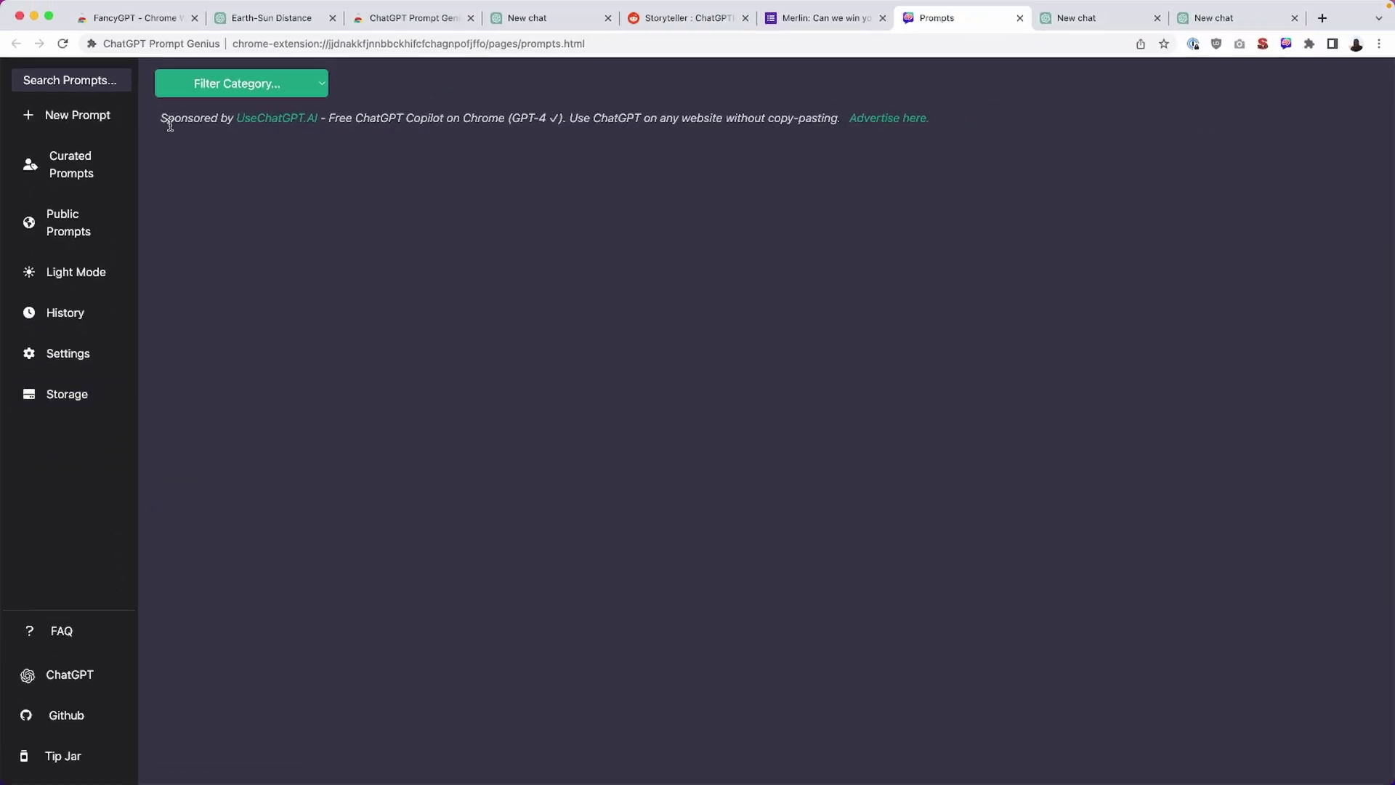
Create a new prompt in Prompt Genius and assign it to the Poetry category.
left_click(56, 125)
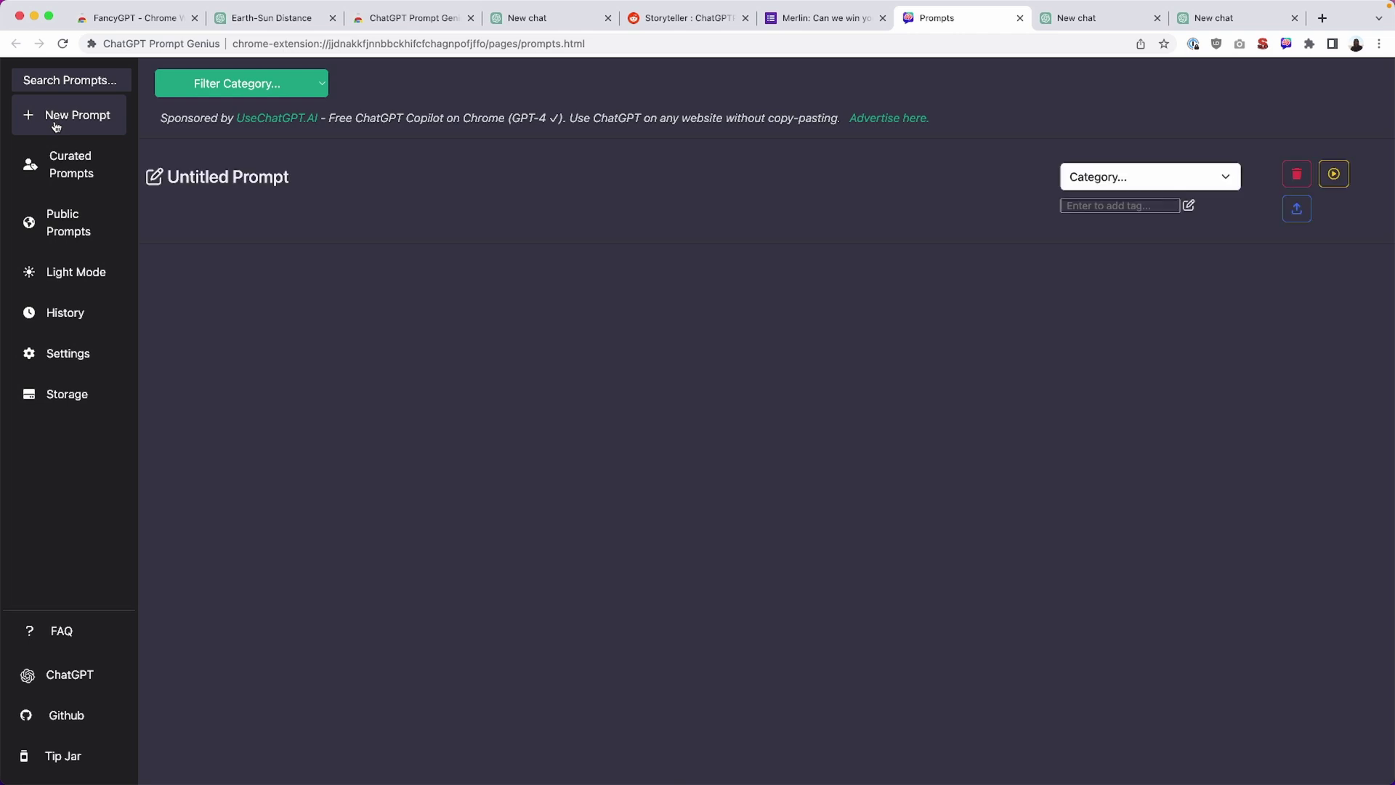
left_click(1118, 171)
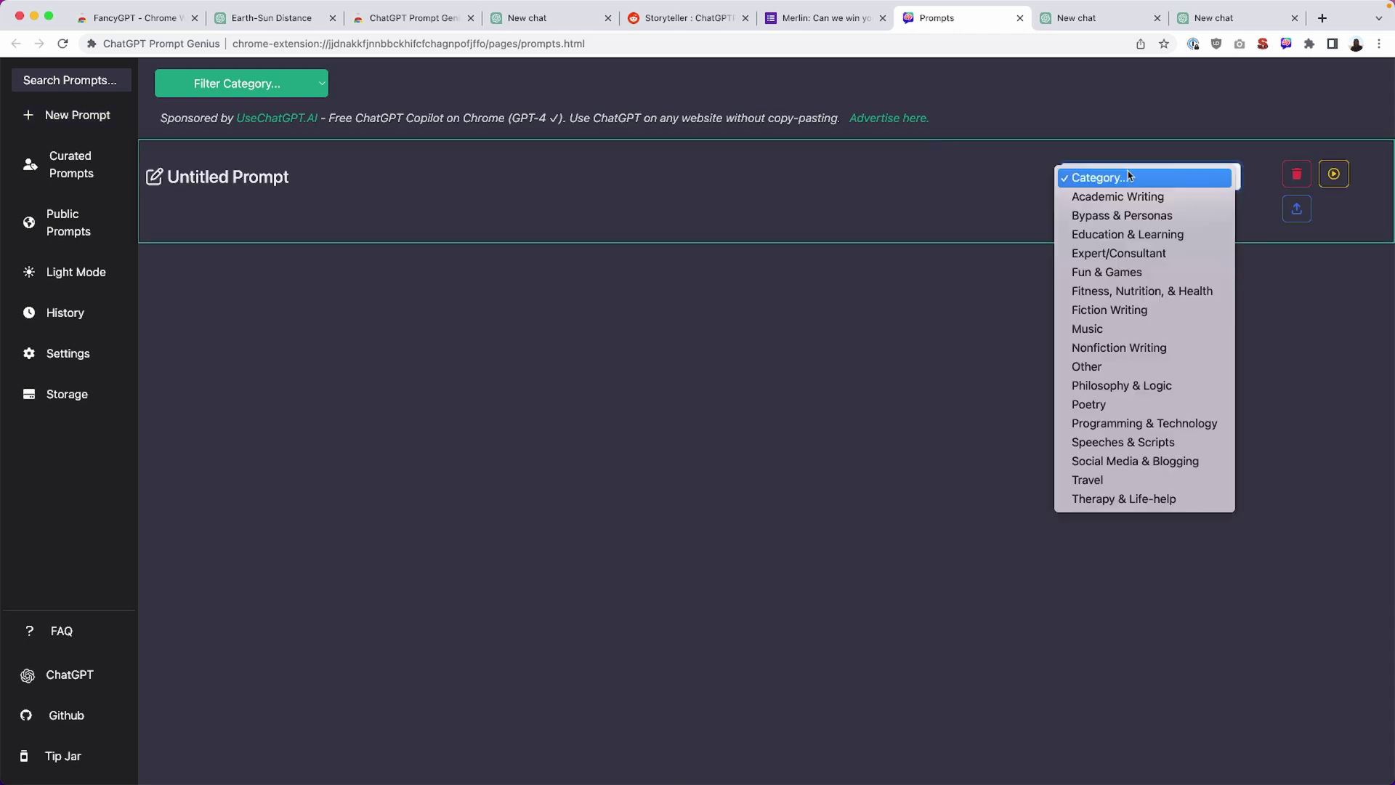
left_click(1098, 404)
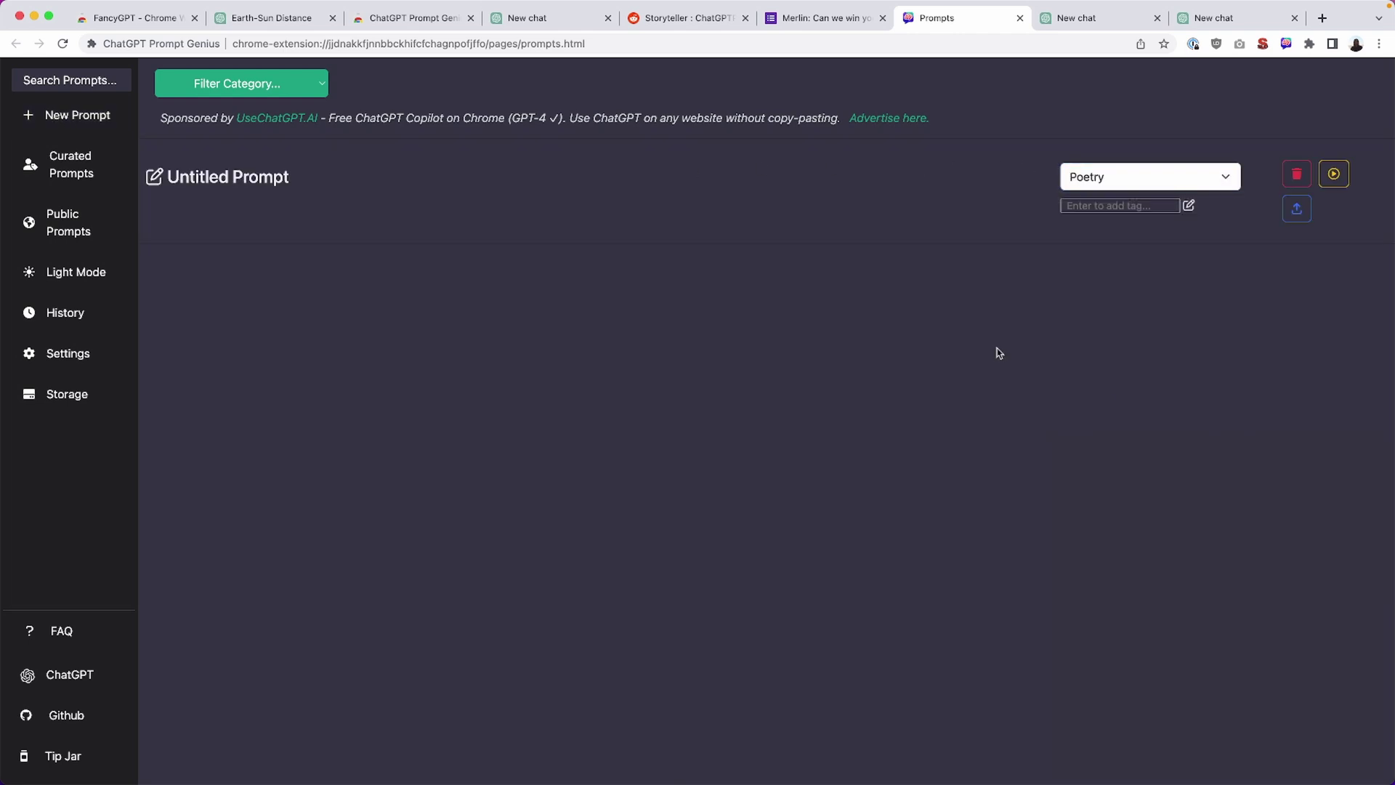
Title the prompt "My First Poem" with the text "Act as a poet. Your first job is to write a poem about cats vs dogs.".
left_click(154, 177)
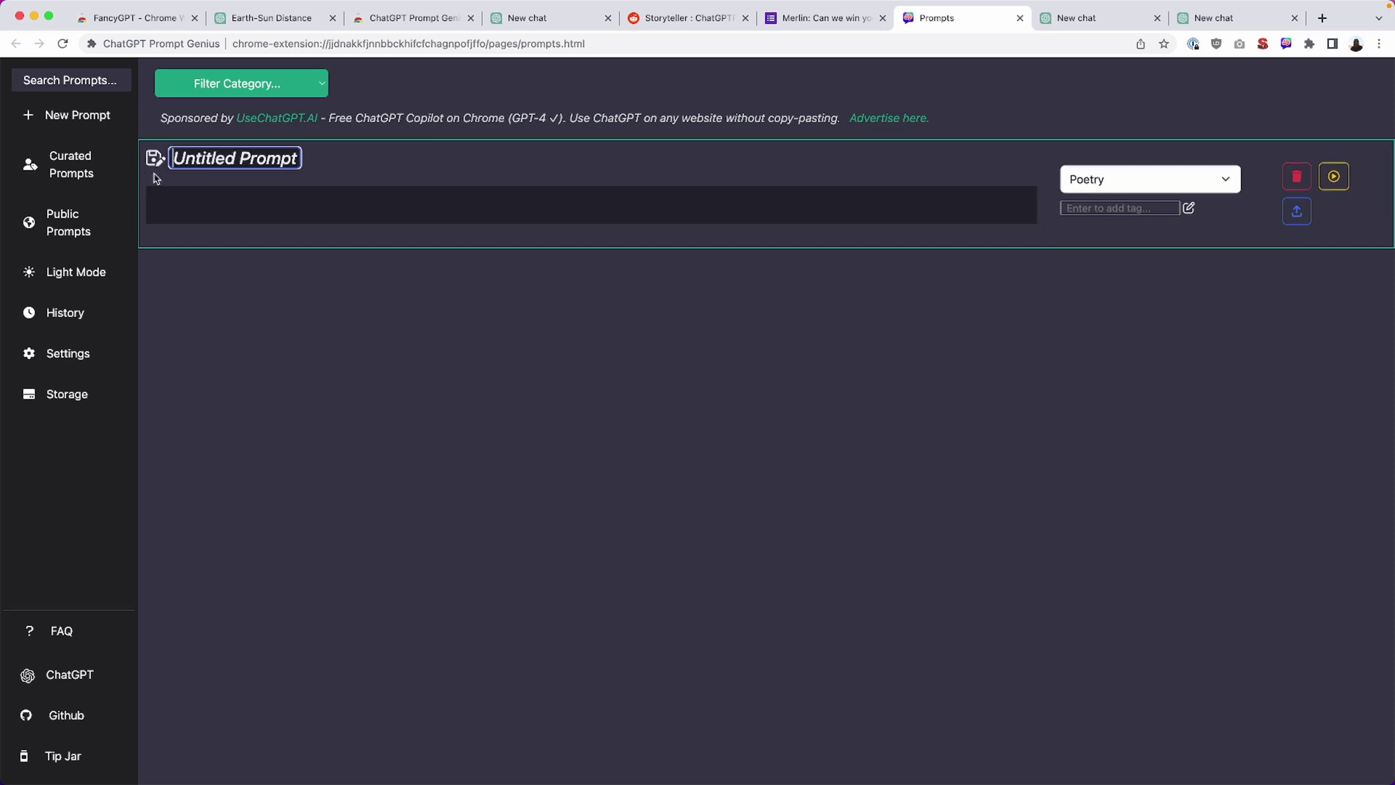
triple_click(202, 161)
type("My")
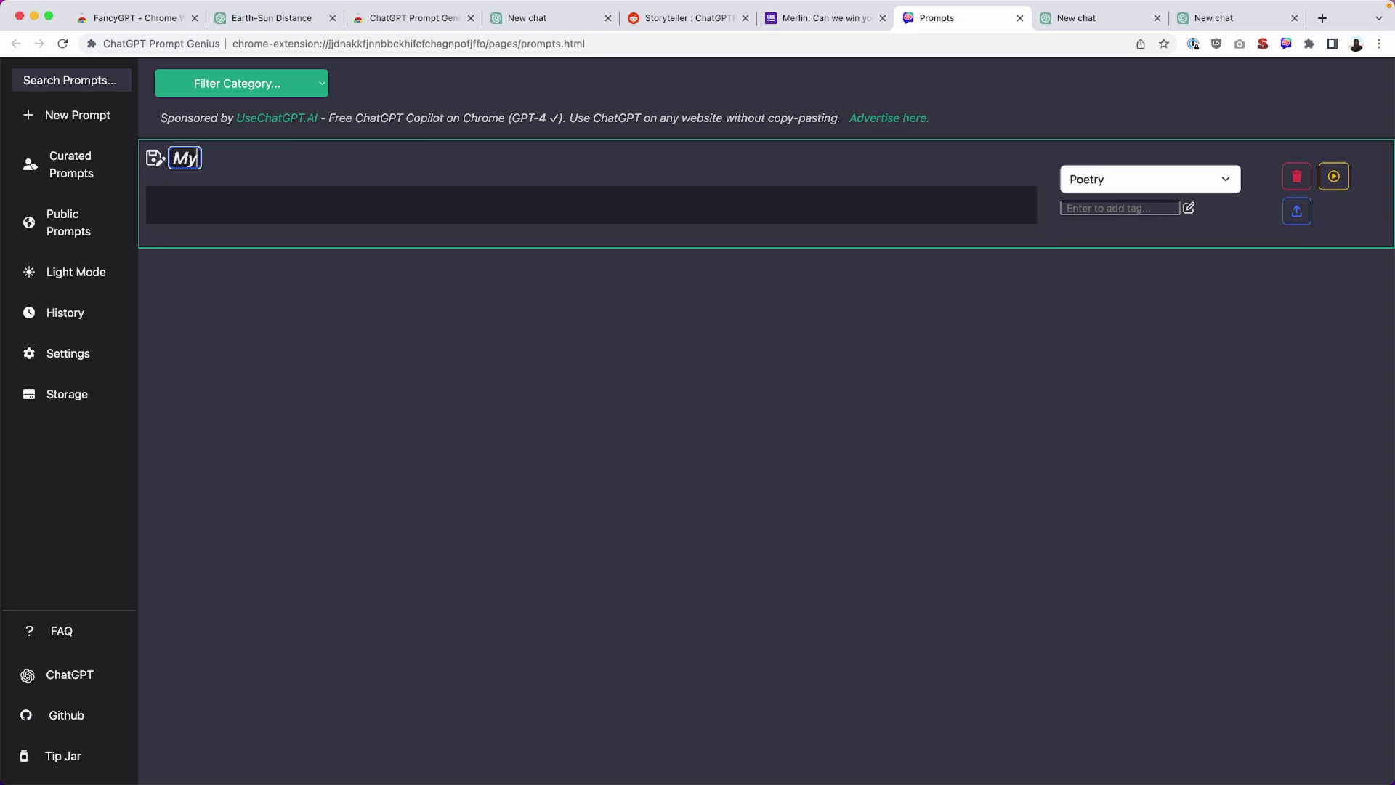
type(" First Poem")
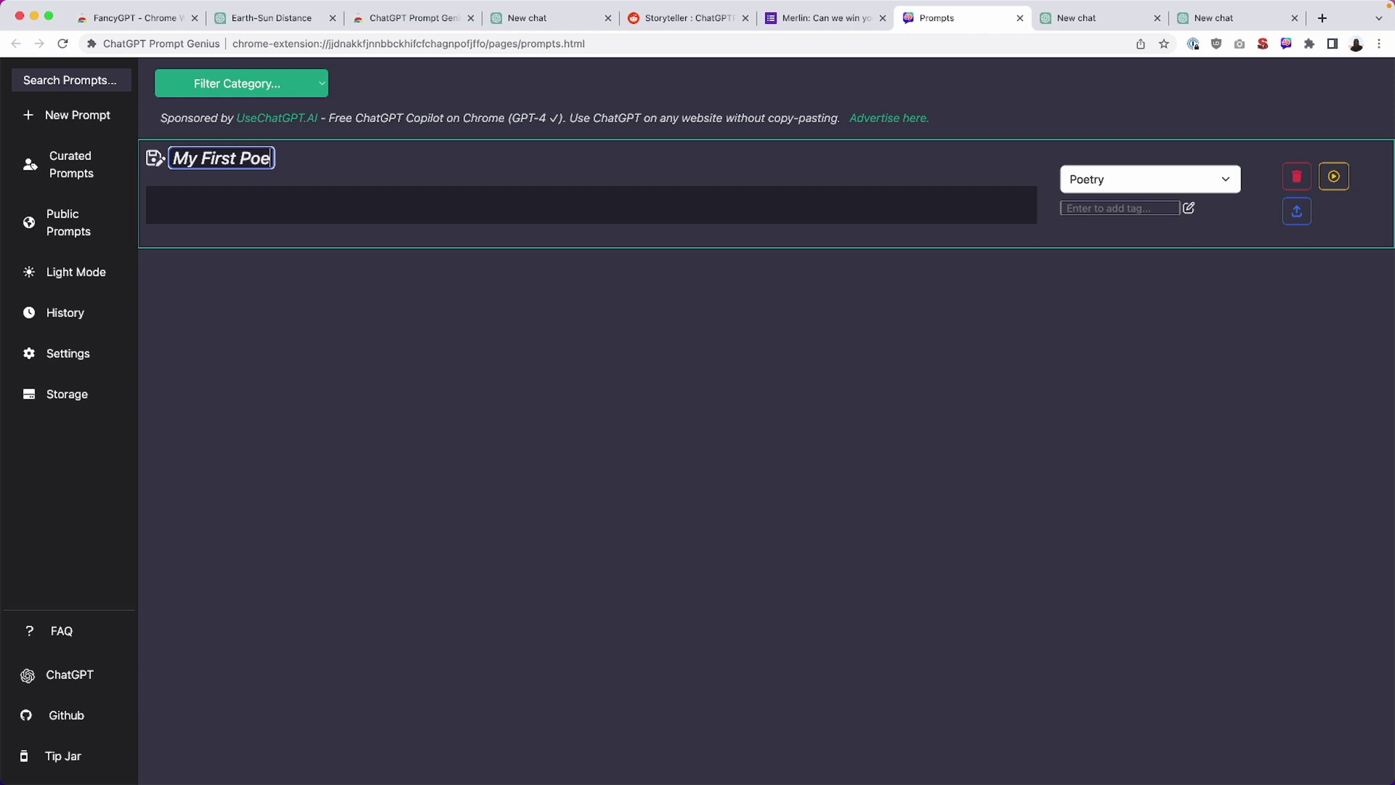
key("Return")
type("W")
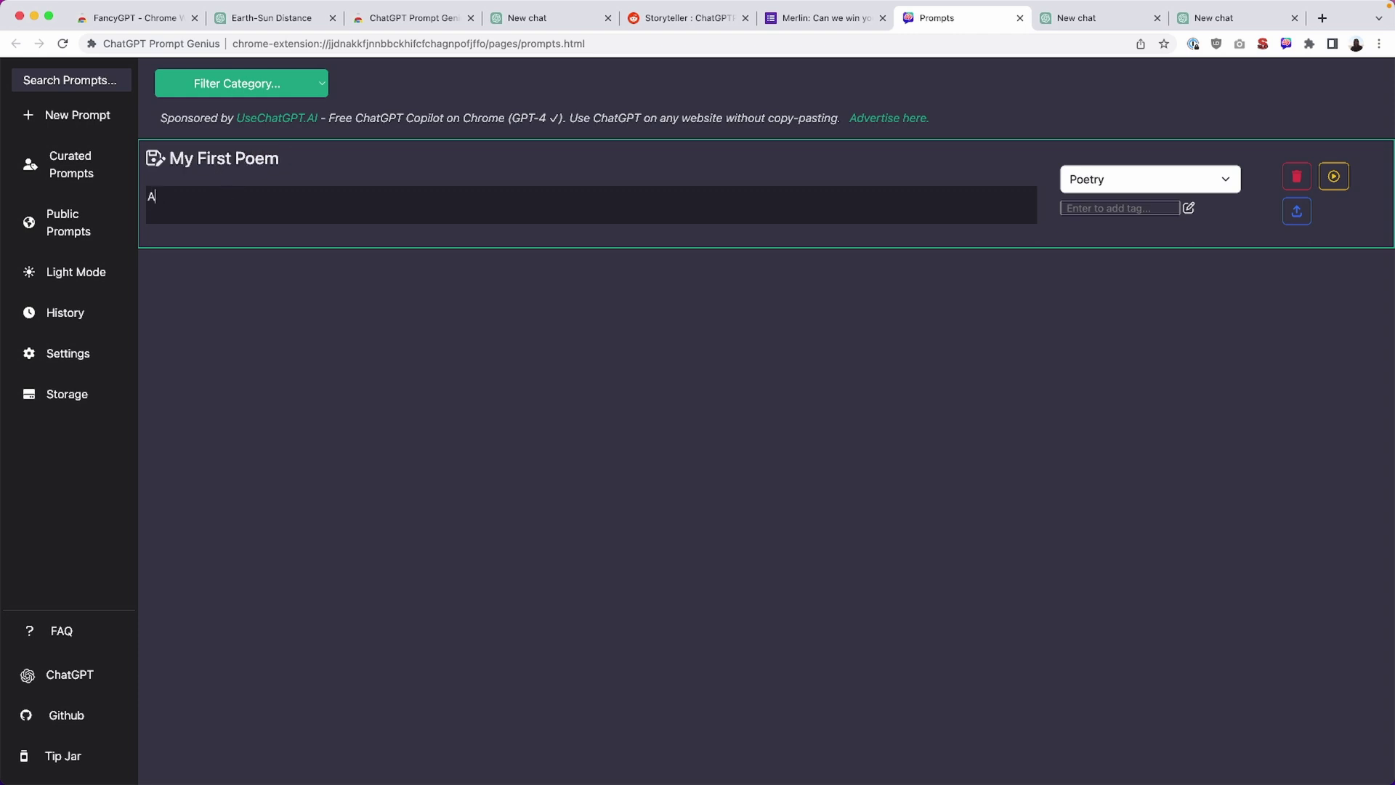
type("Act as a poet. Your first job is to write a poem about cats vs dogs.")
Add the tag "animals" to the My First Poem prompt.
left_click(1147, 206)
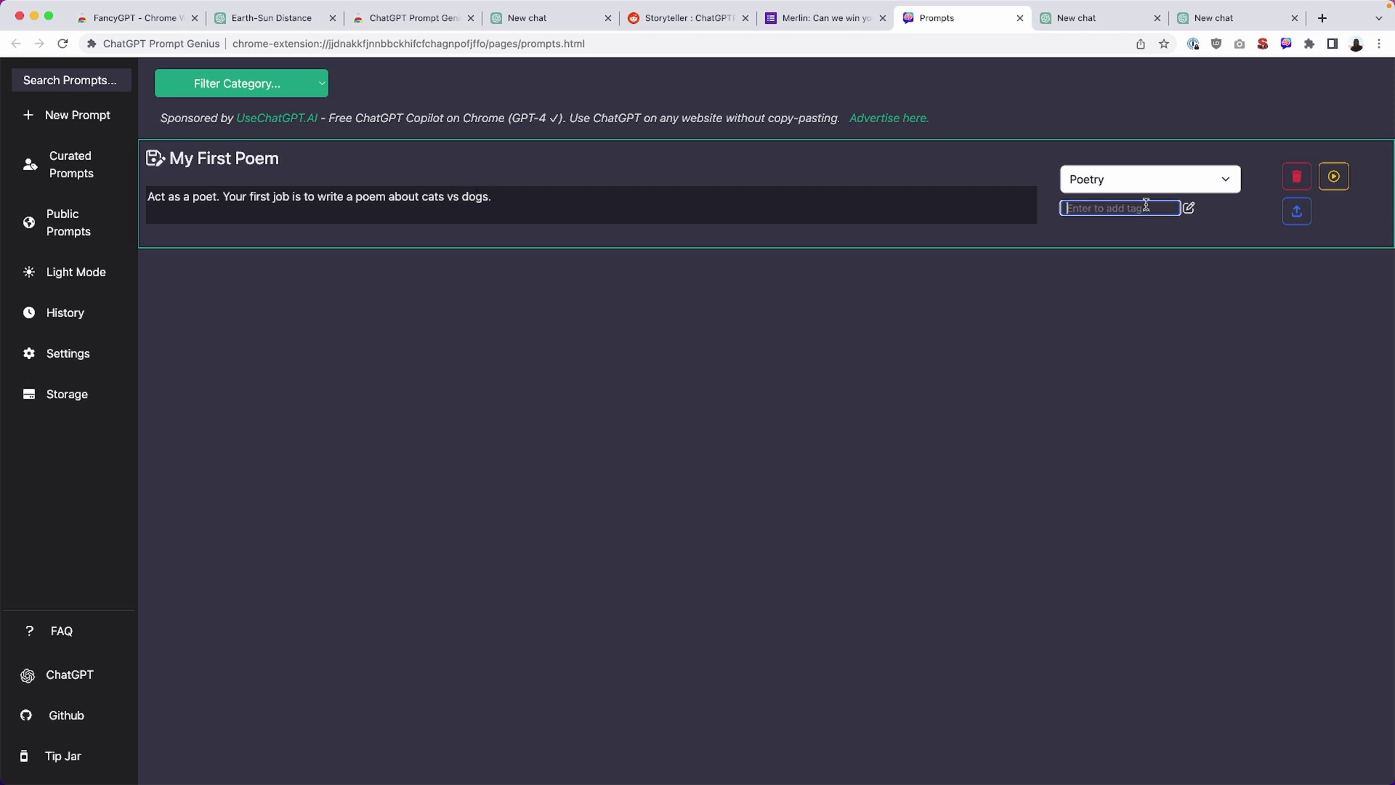
type("animals")
key("Return")
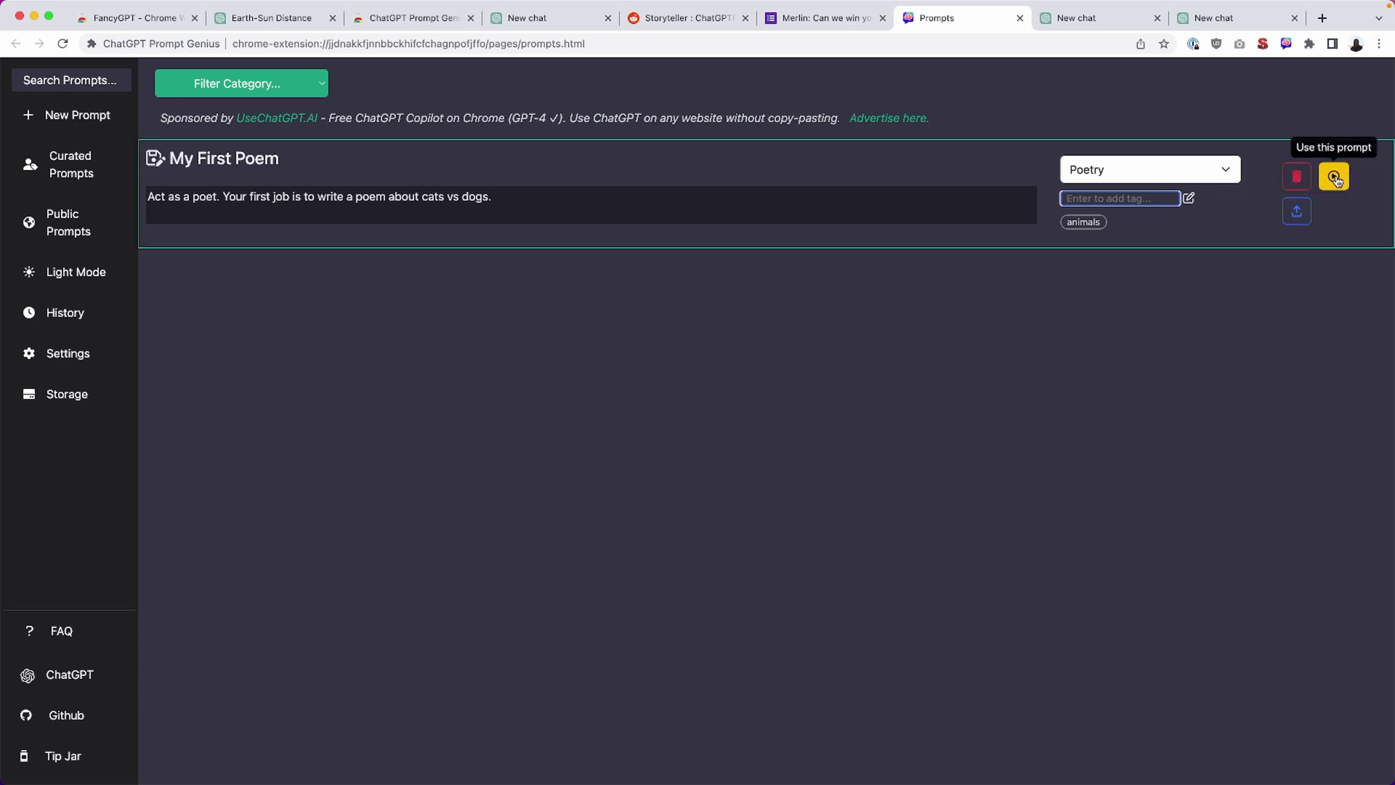
Use the My First Poem prompt in ChatGPT, send it, and review the generated poem.
left_click(1336, 178)
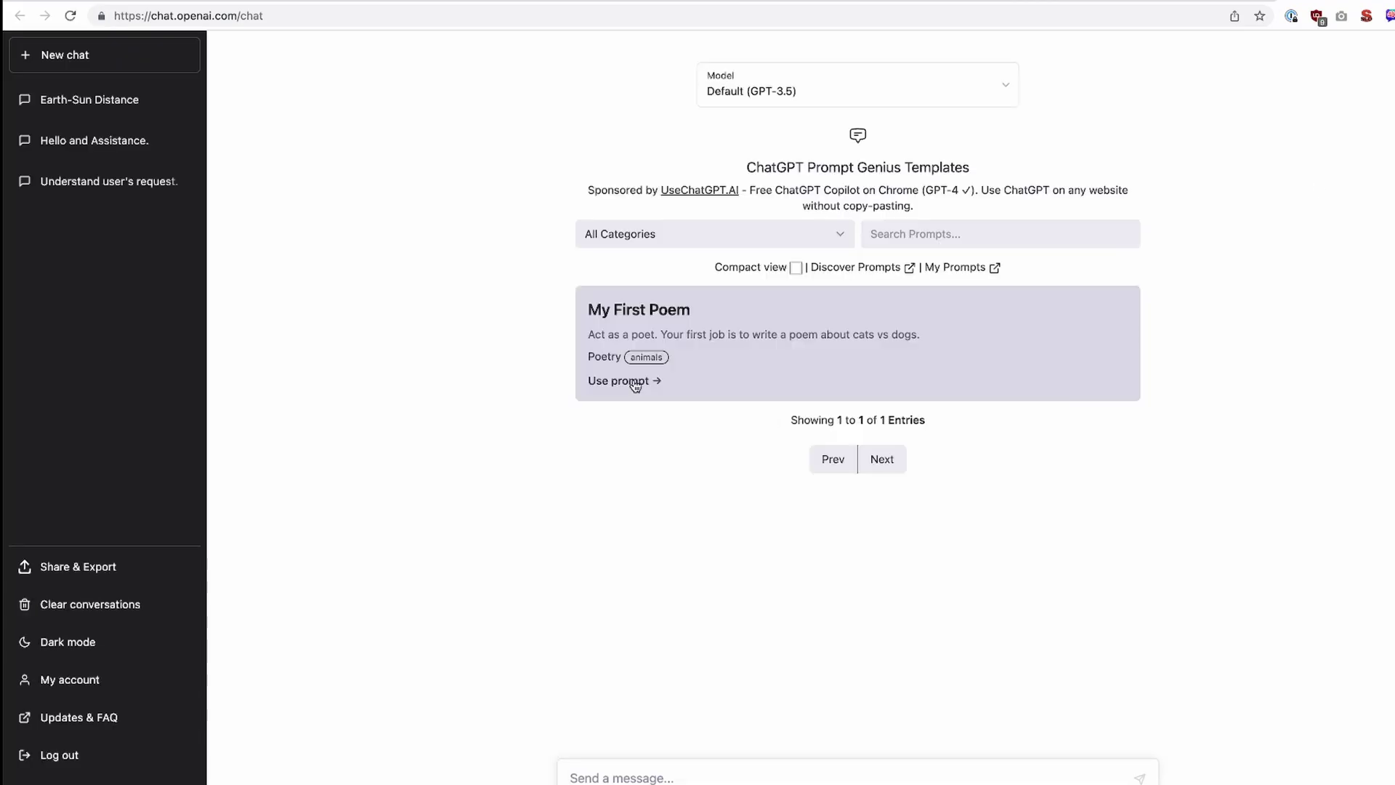
left_click(636, 383)
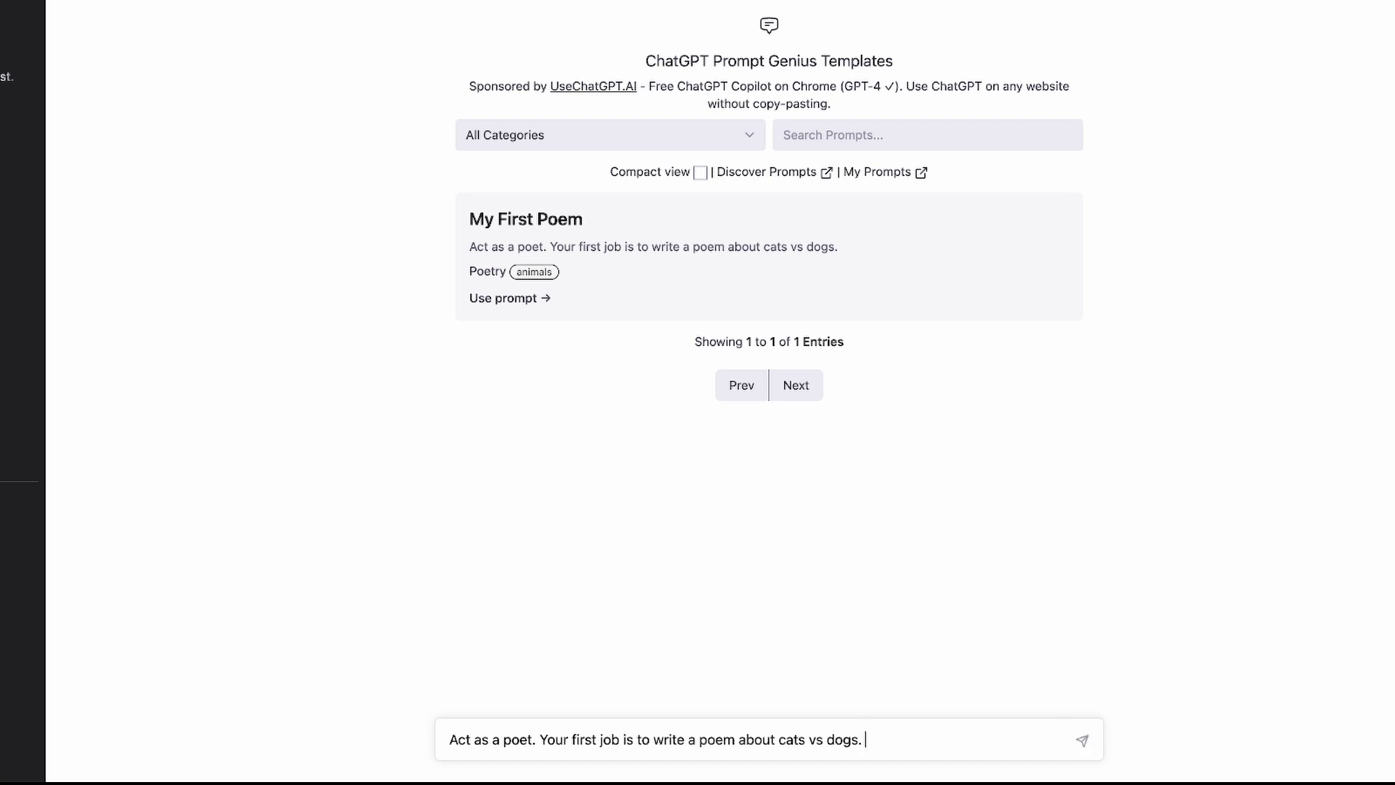
key("Return")
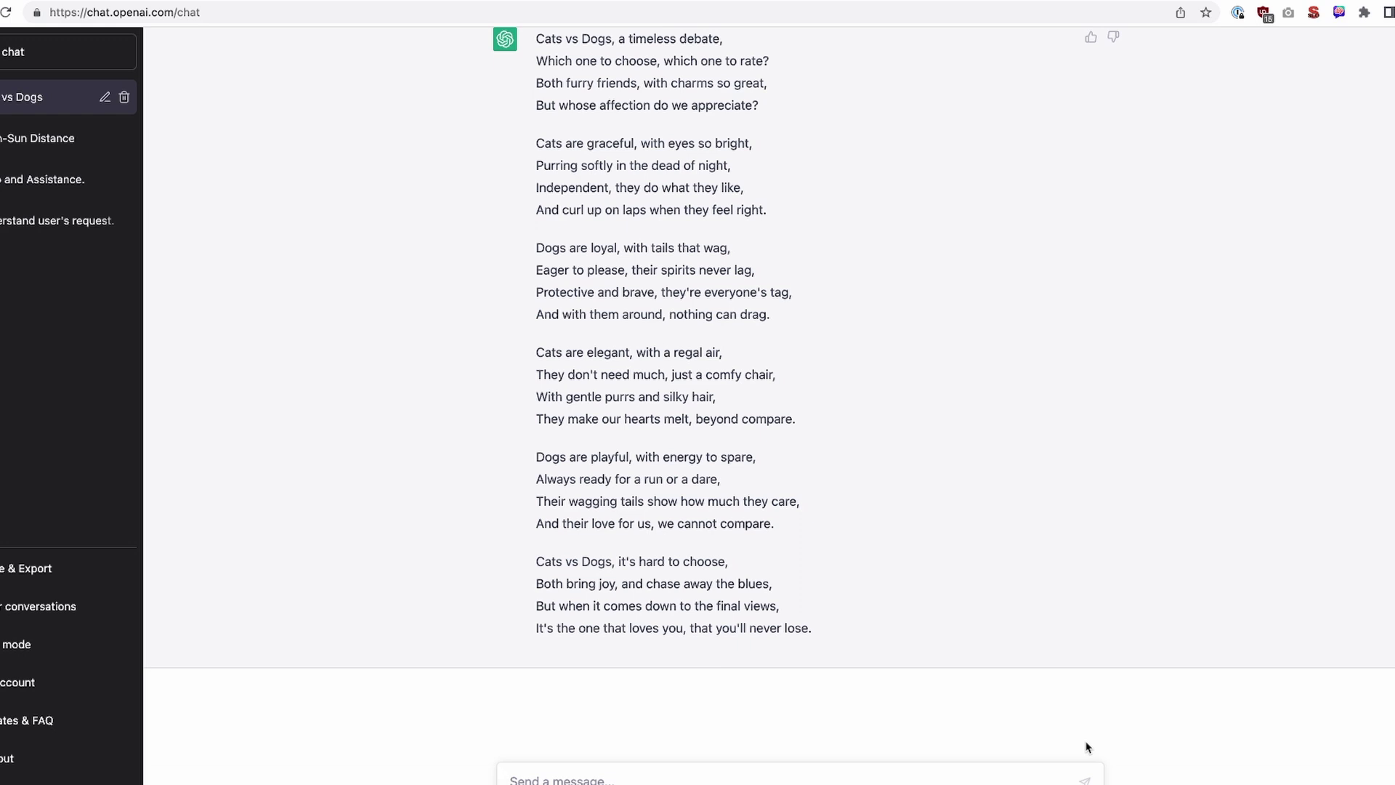
scroll(1072, 650, "up", 3)
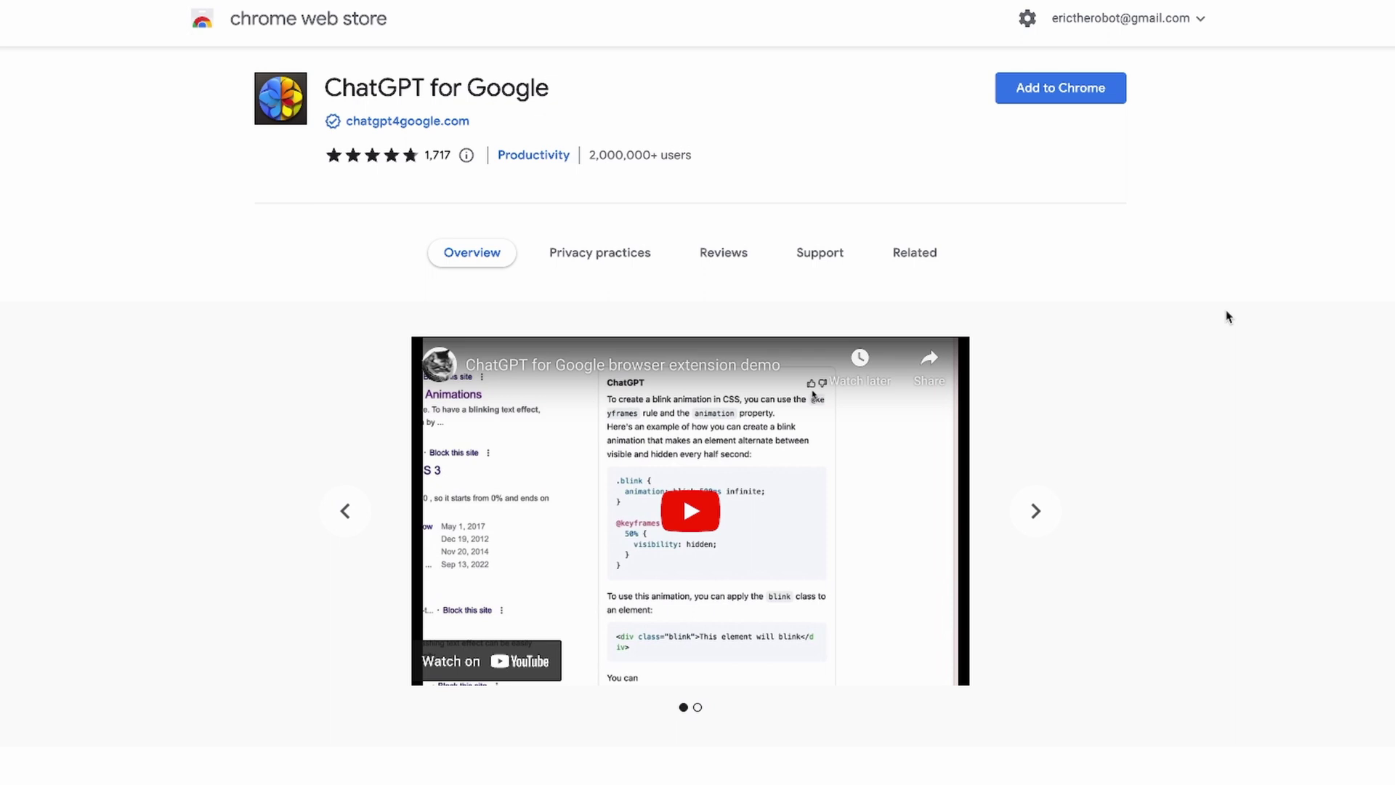
Look over the ChatGPT for Google trigger modes and preview the Light and Dark themes, returning to Auto.
scroll(1222, 317, "down", 4)
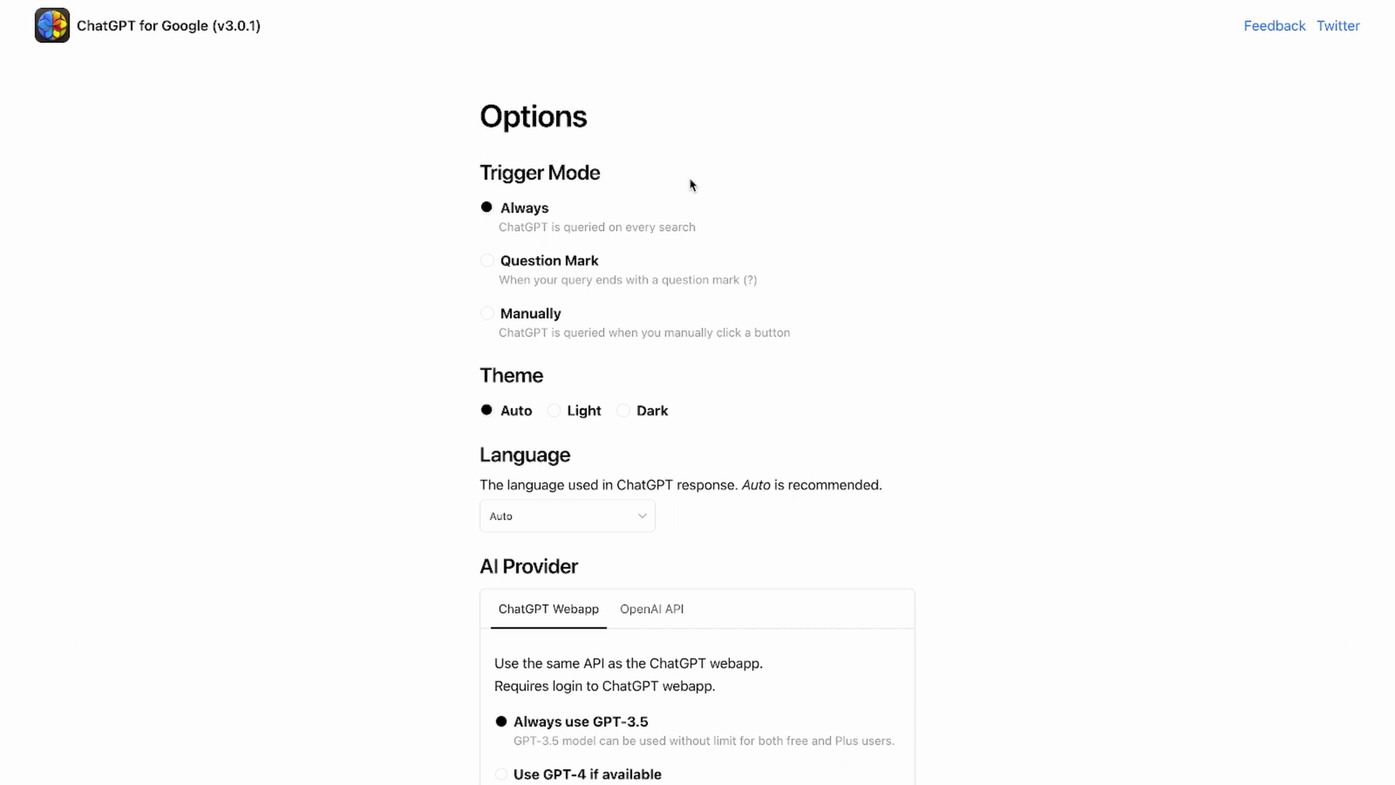
left_click_drag(481, 171, 599, 196)
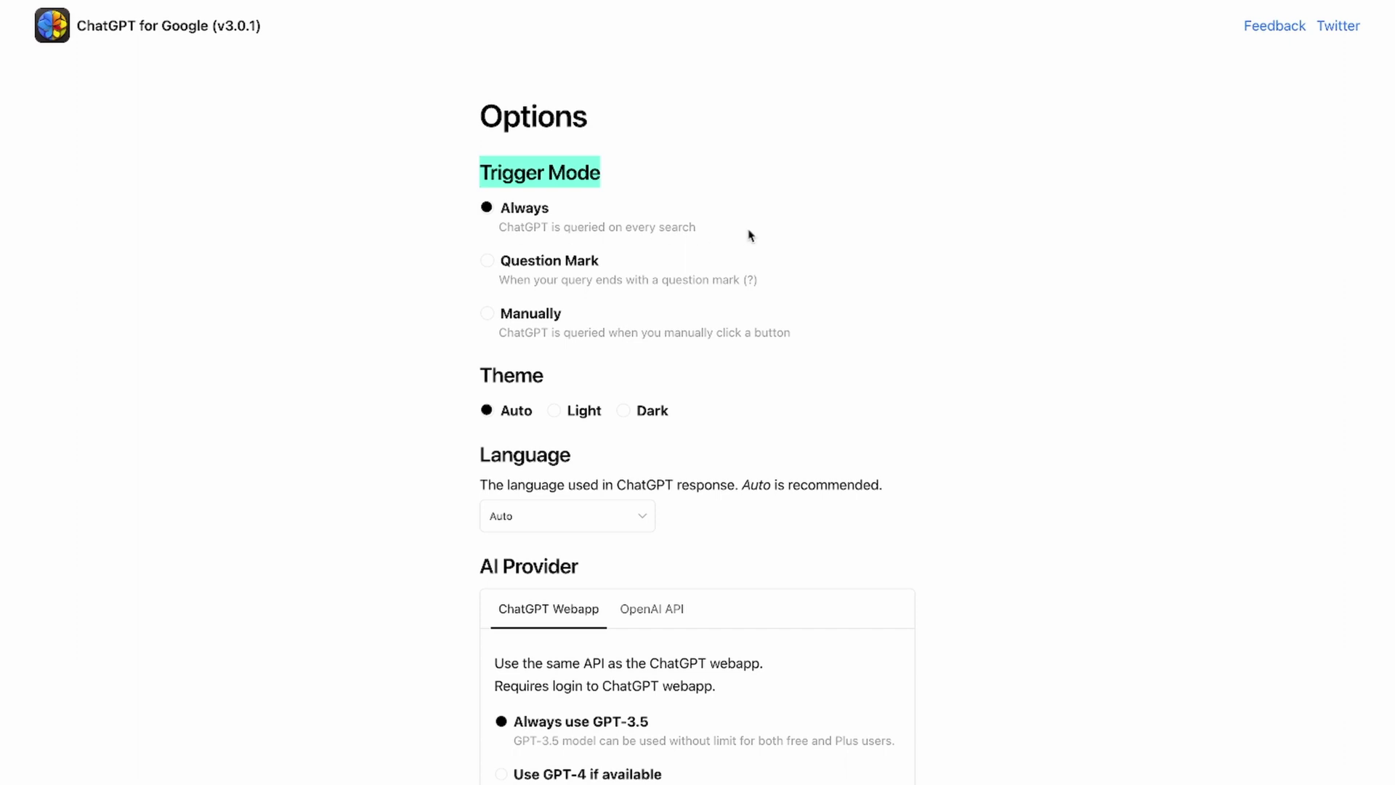
left_click(558, 415)
left_click(624, 412)
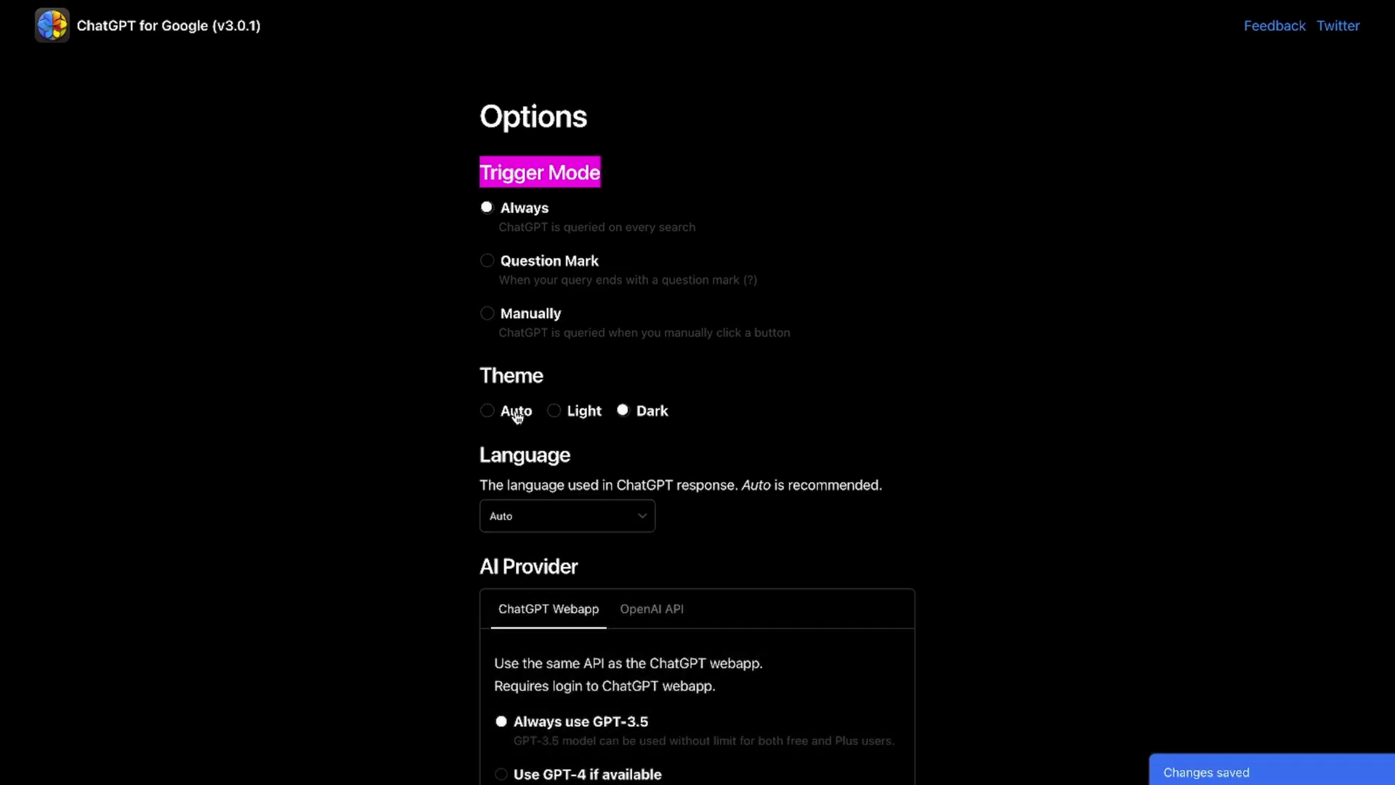
left_click(487, 411)
View the response languages offered by ChatGPT for Google and keep the language on Auto.
scroll(844, 424, "down", 2)
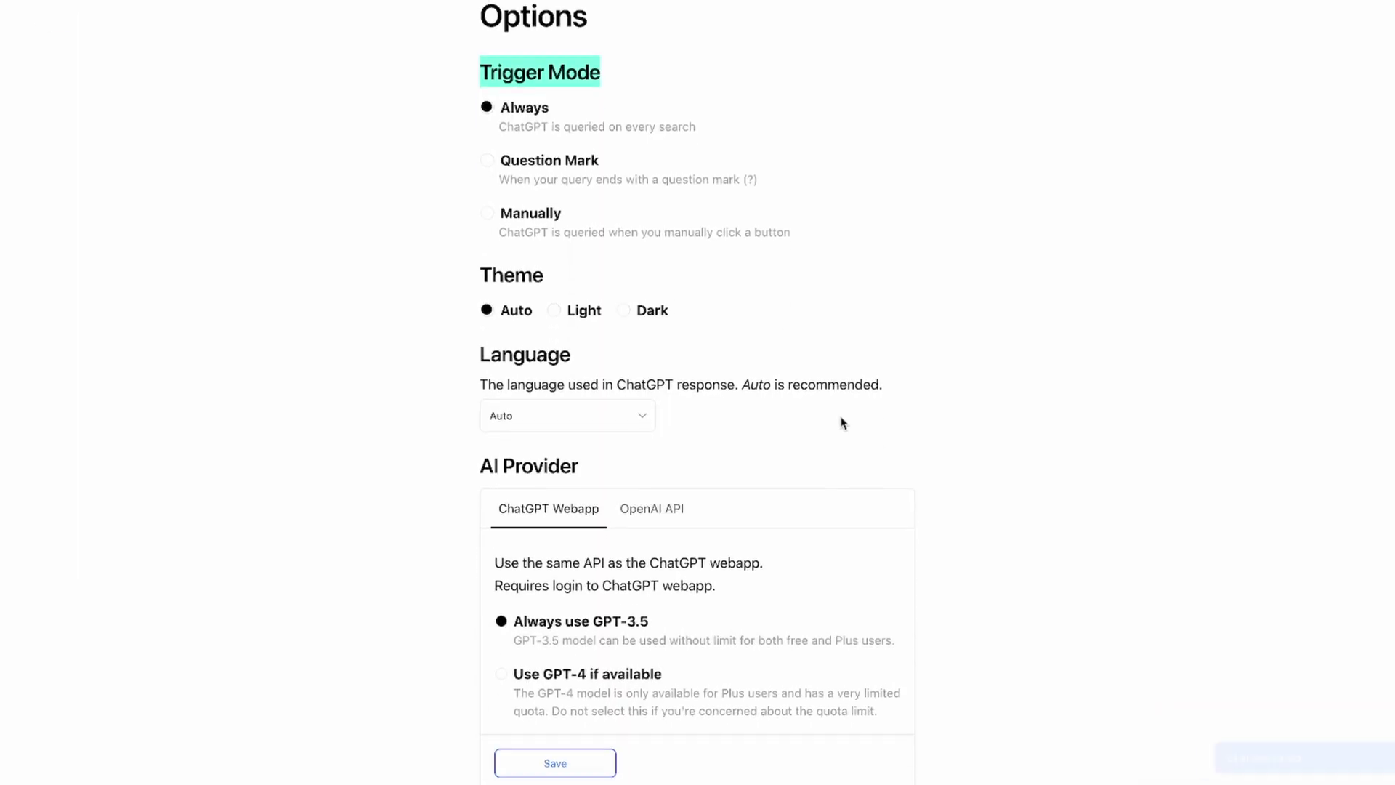
left_click(590, 430)
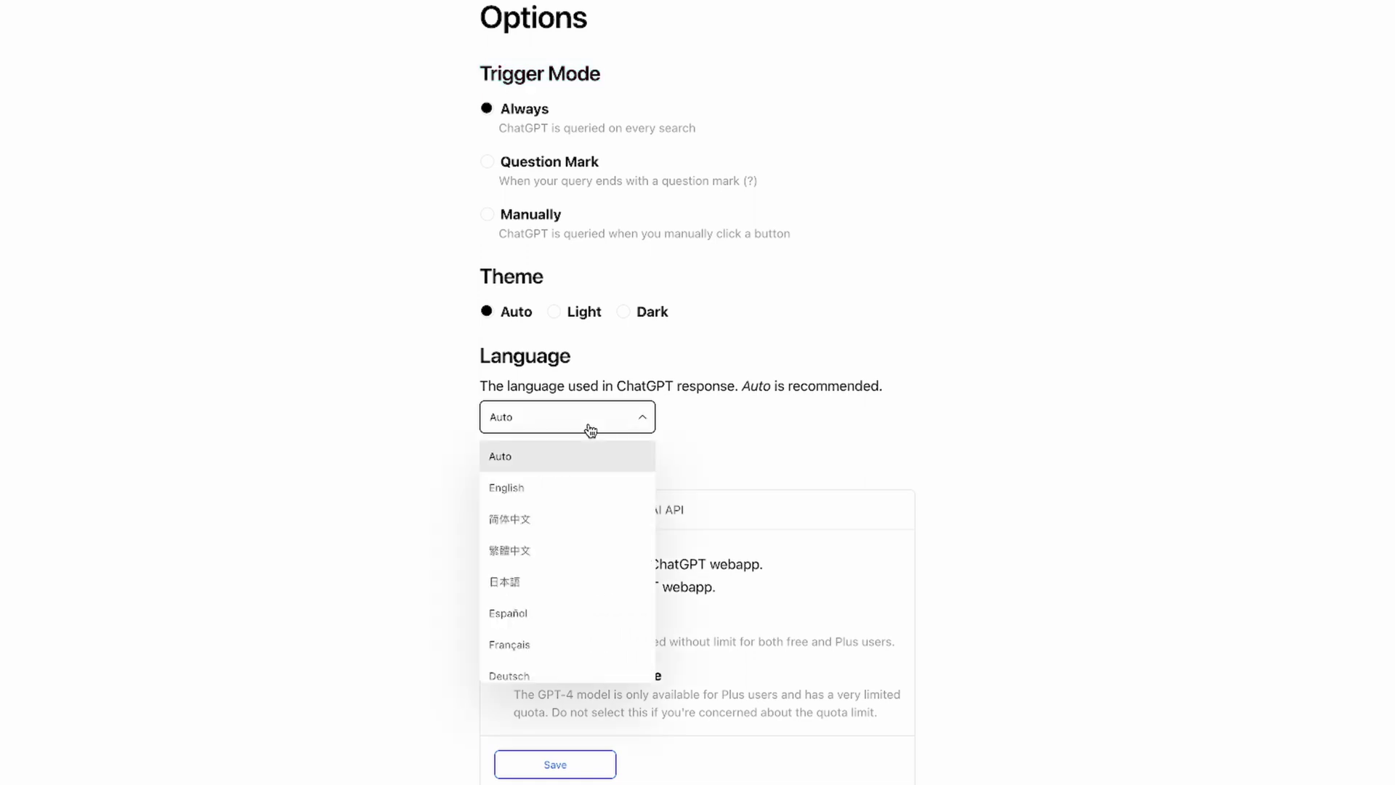
left_click(827, 446)
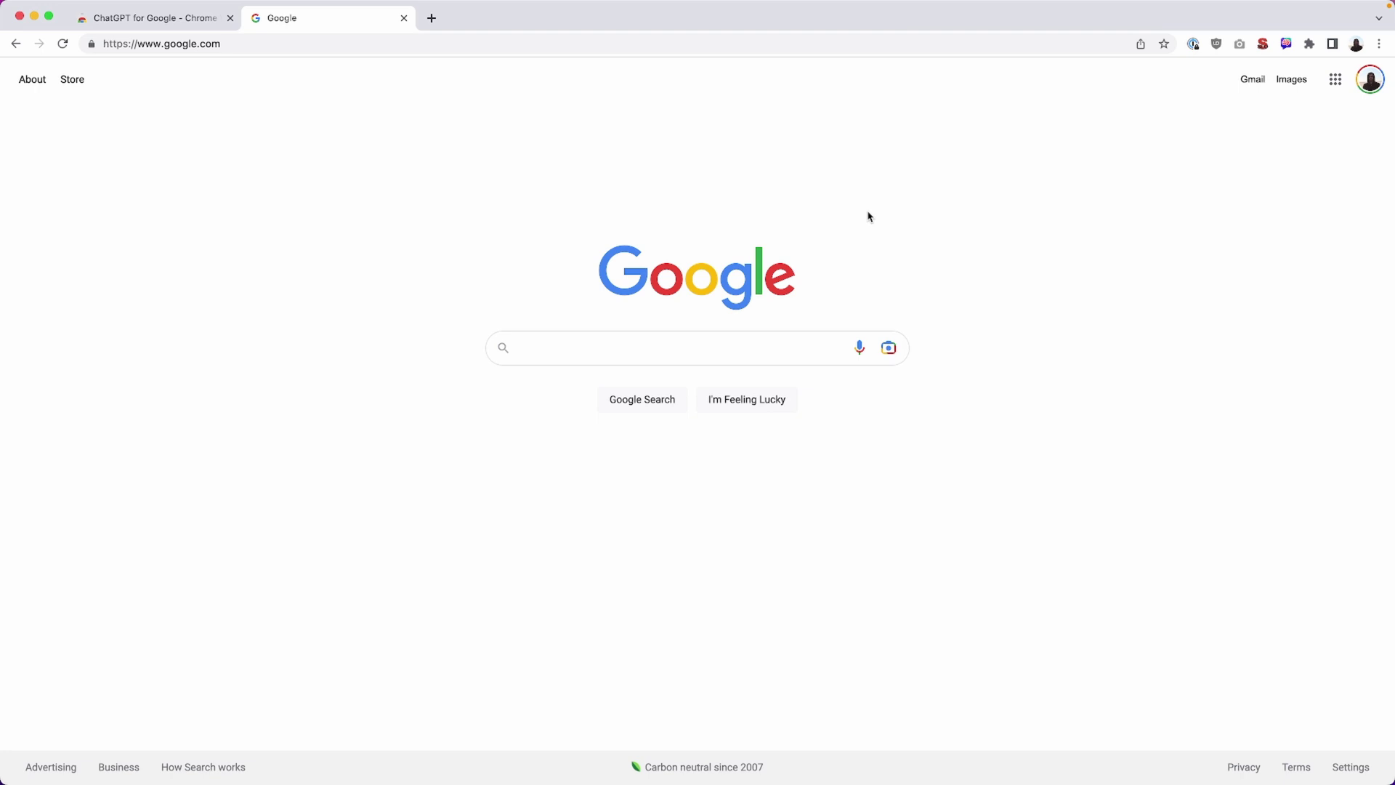
Search Google for "software engineering" and read the ChatGPT answer beside the results.
type("software en")
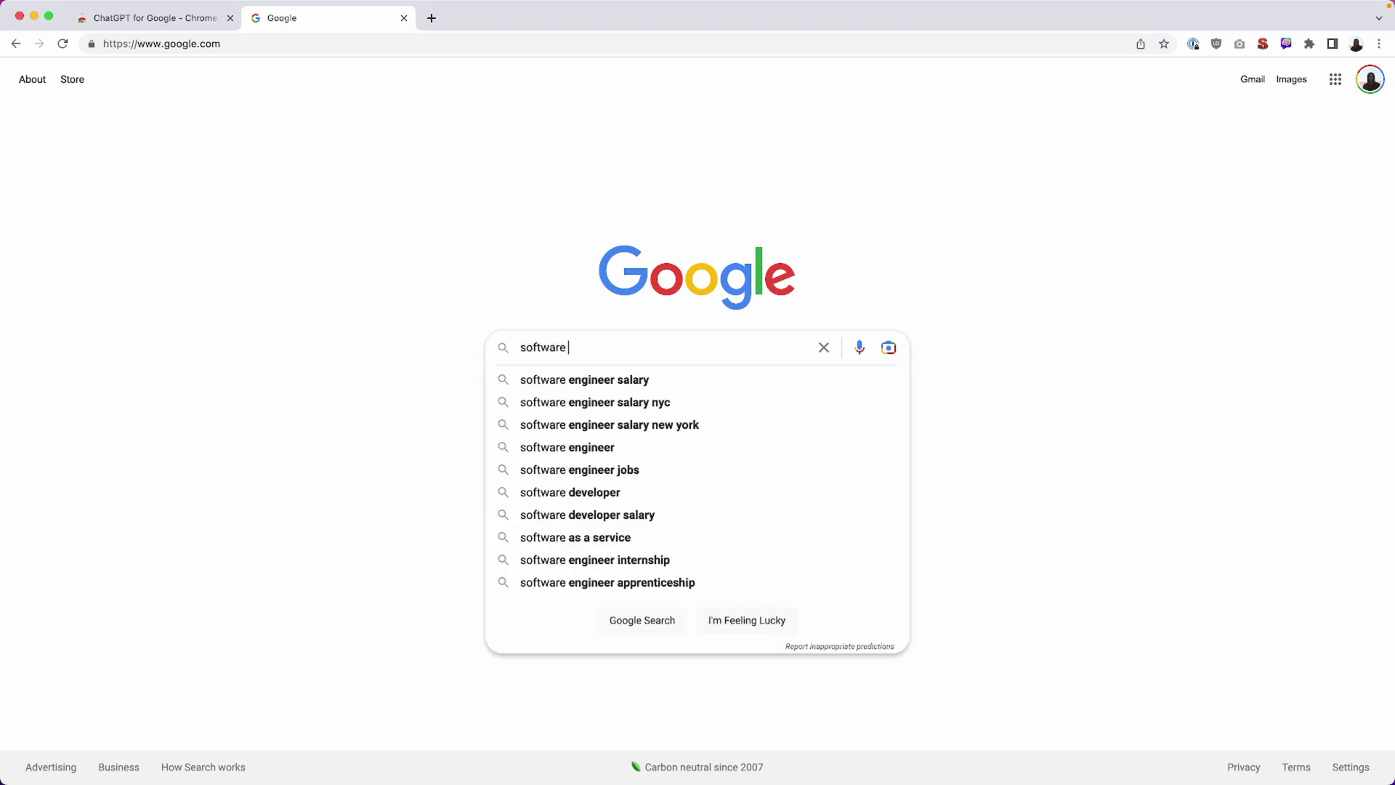
type("t")
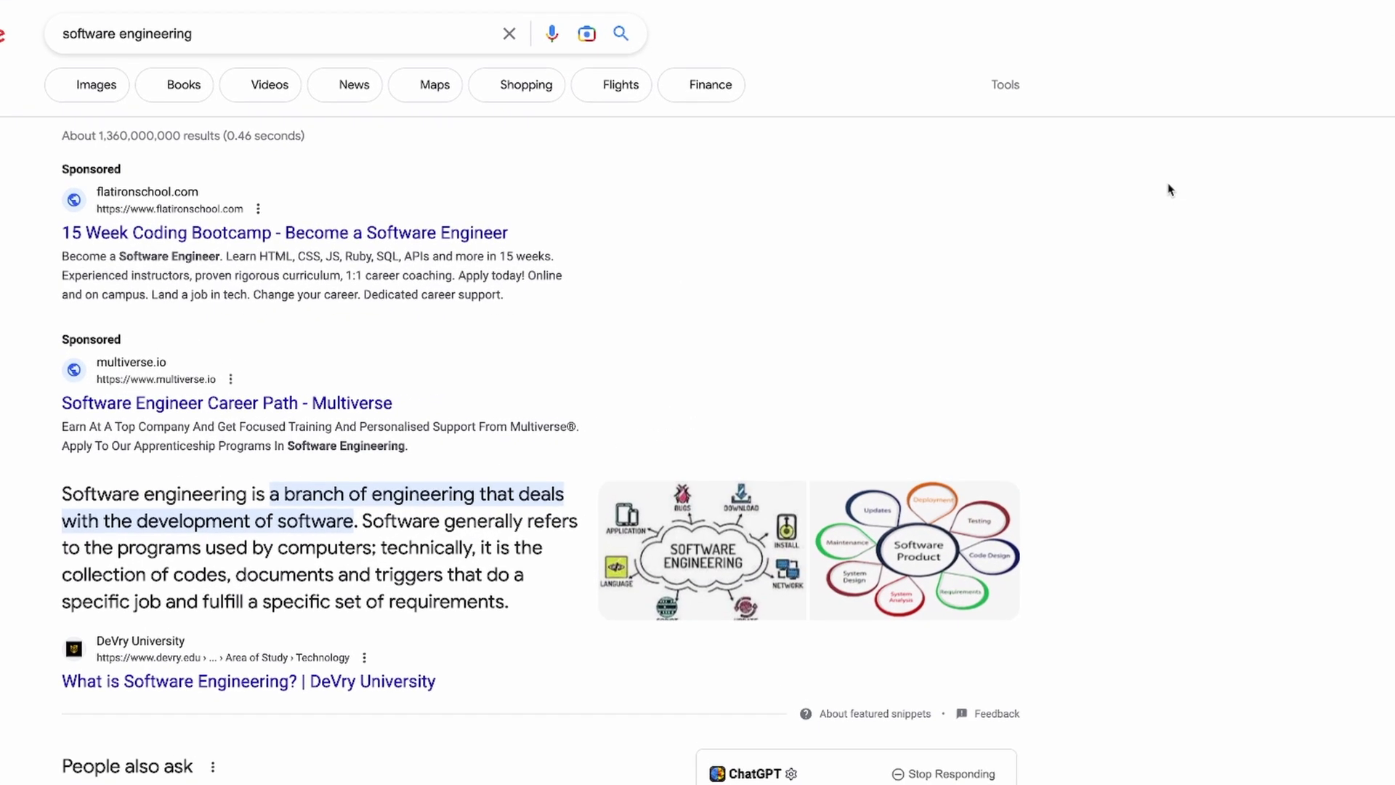
scroll(1170, 192, "down", 8)
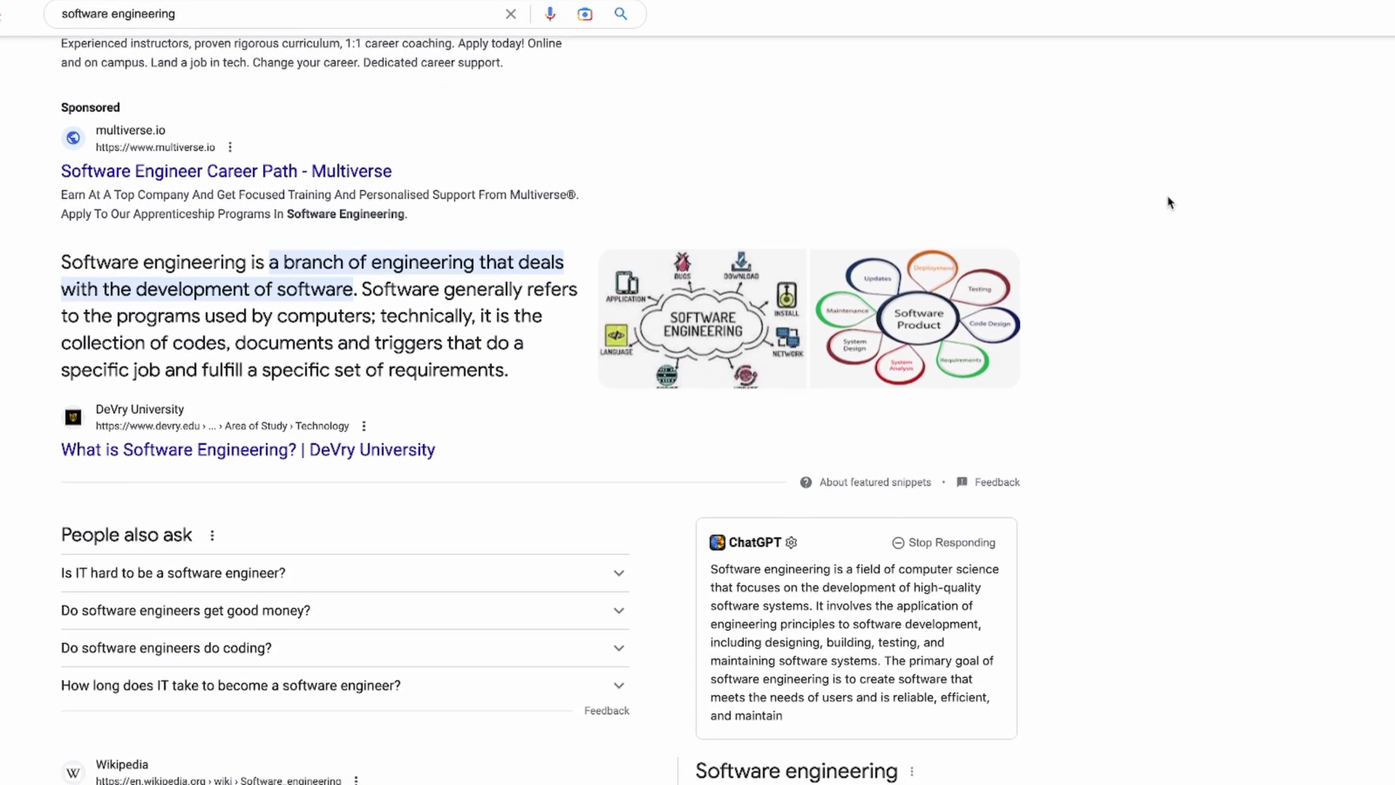
scroll(1170, 202, "down", 2)
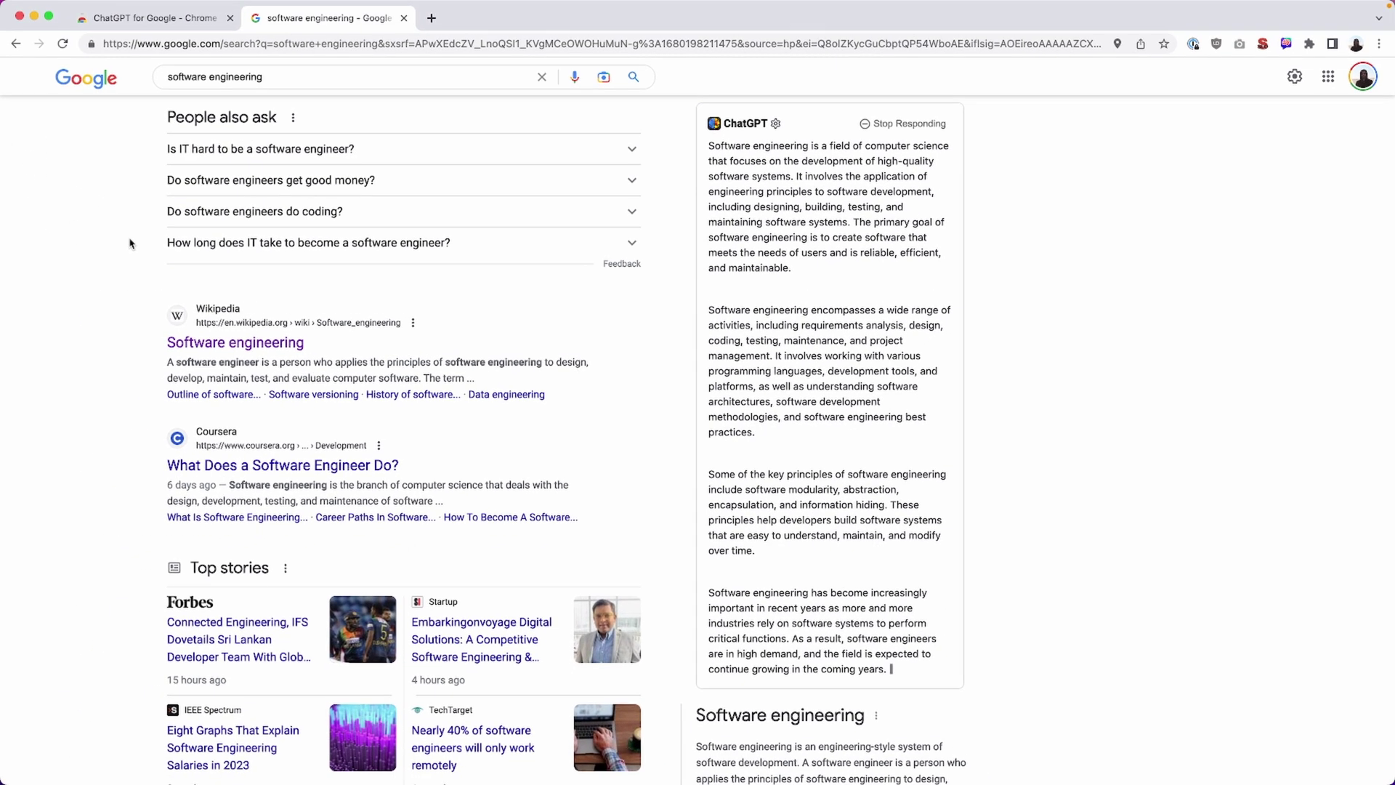
scroll(753, 534, "down", 3)
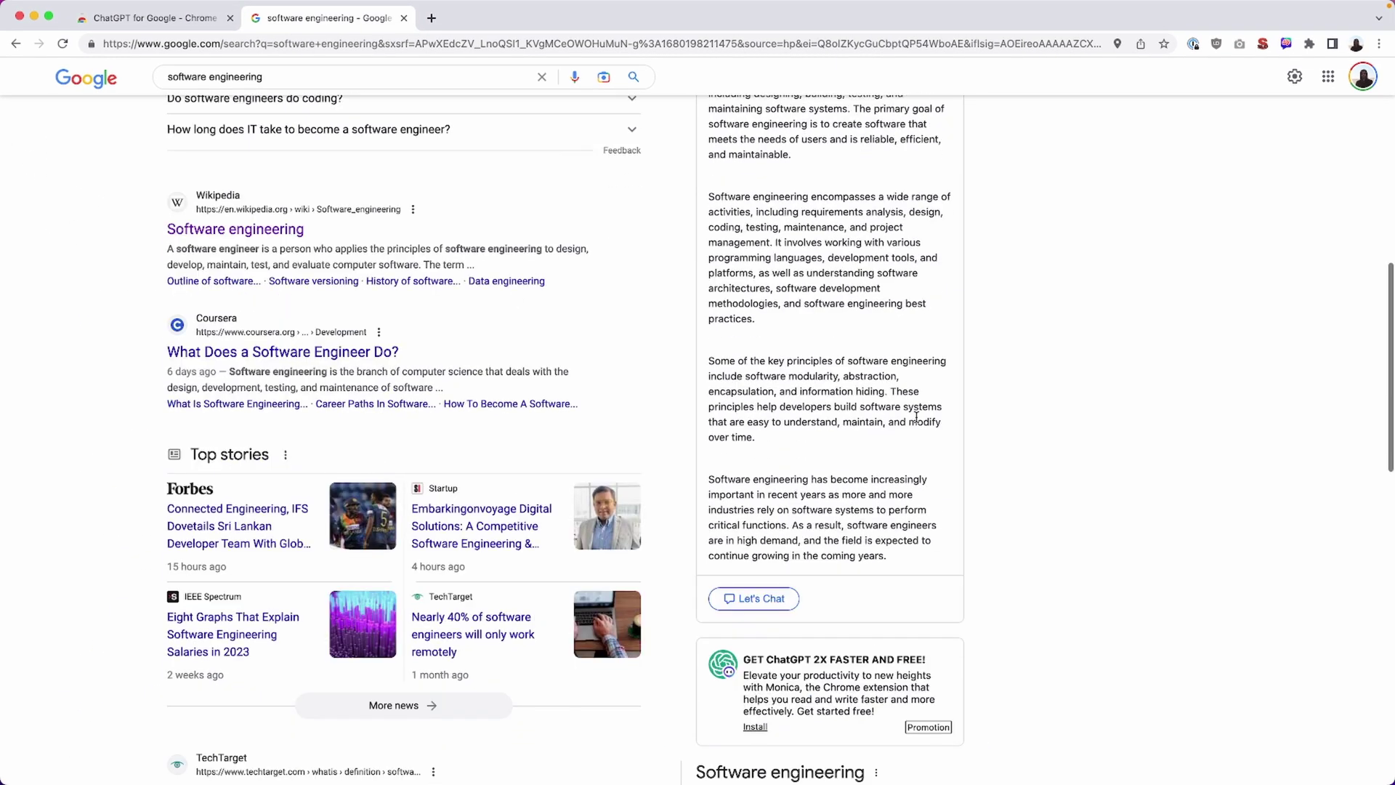
Open the follow-up chat under the ChatGPT answer and enter "asdasdasdasdasd" as the message.
left_click(753, 531)
type("asdasdasdasdasd")
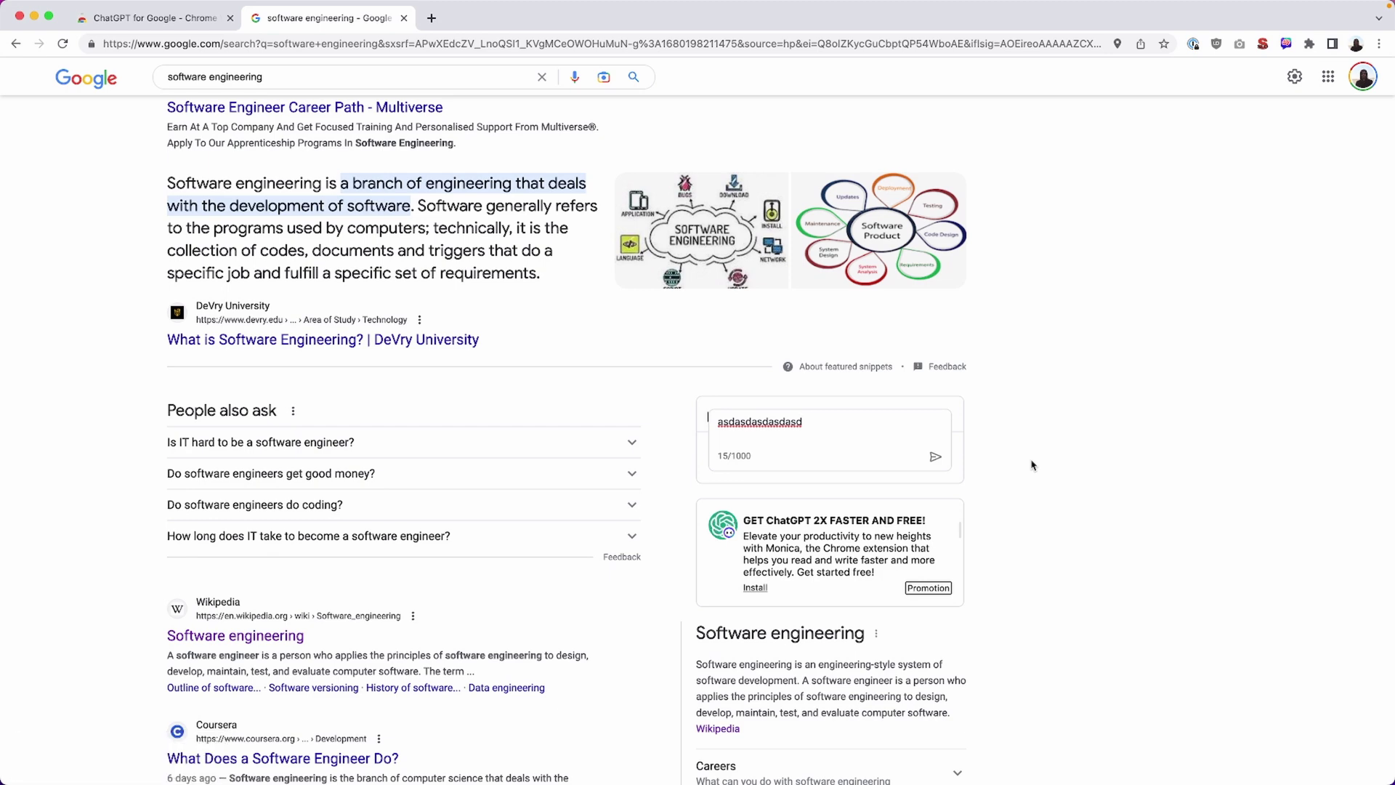
scroll(1022, 474, "down", 1)
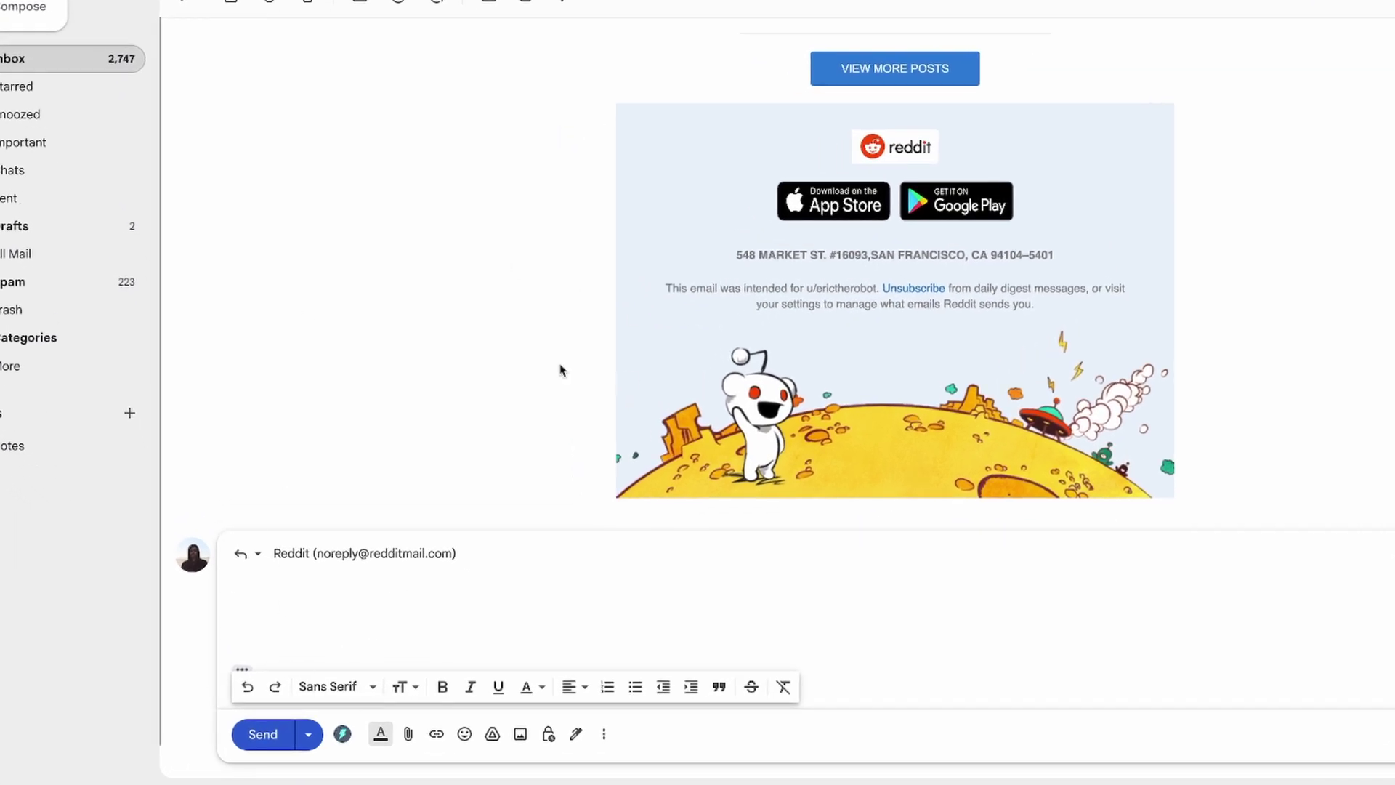
Generate a reply to the Reddit email with ChatGPT Writer from "Hey cool, not interested." and insert the response.
left_click(342, 735)
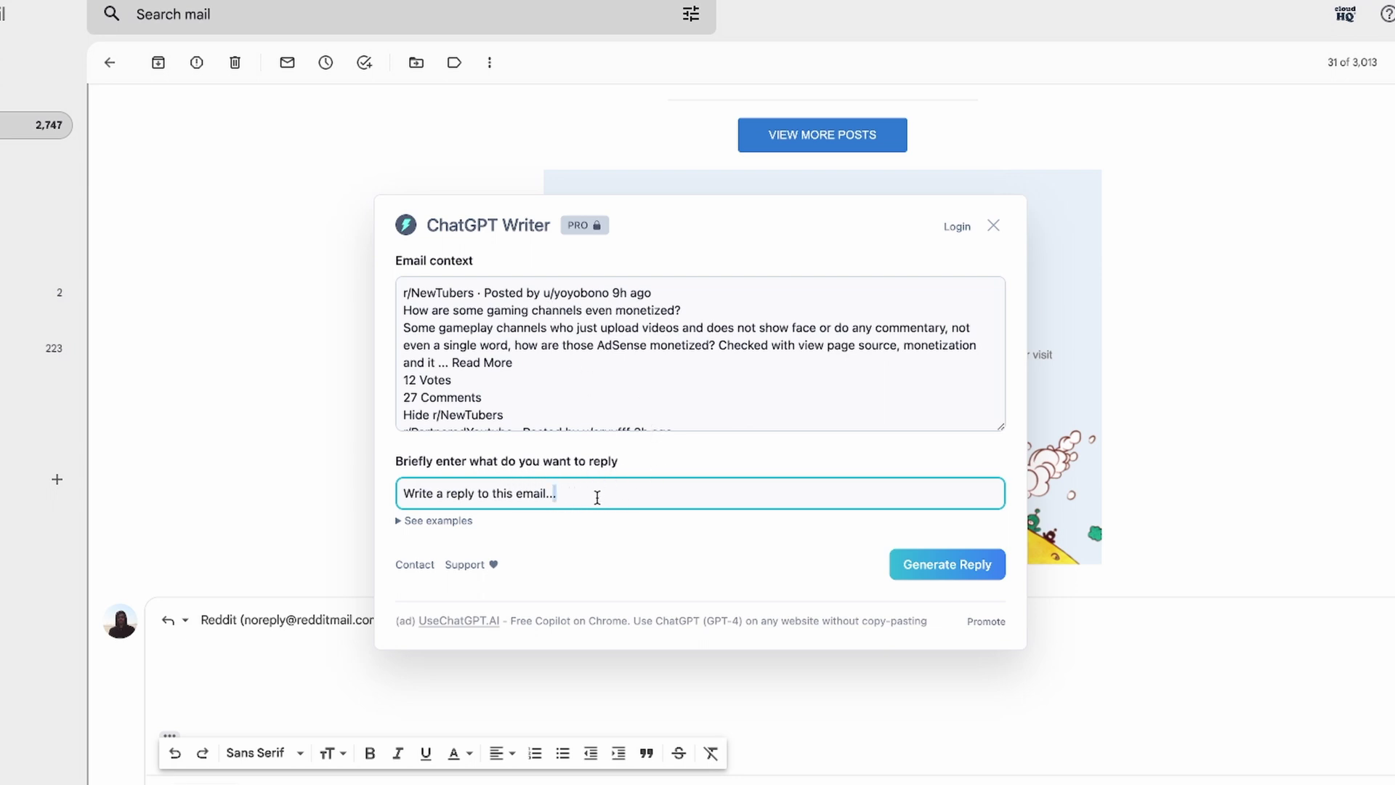
key("ctrl+a")
type("Hey co")
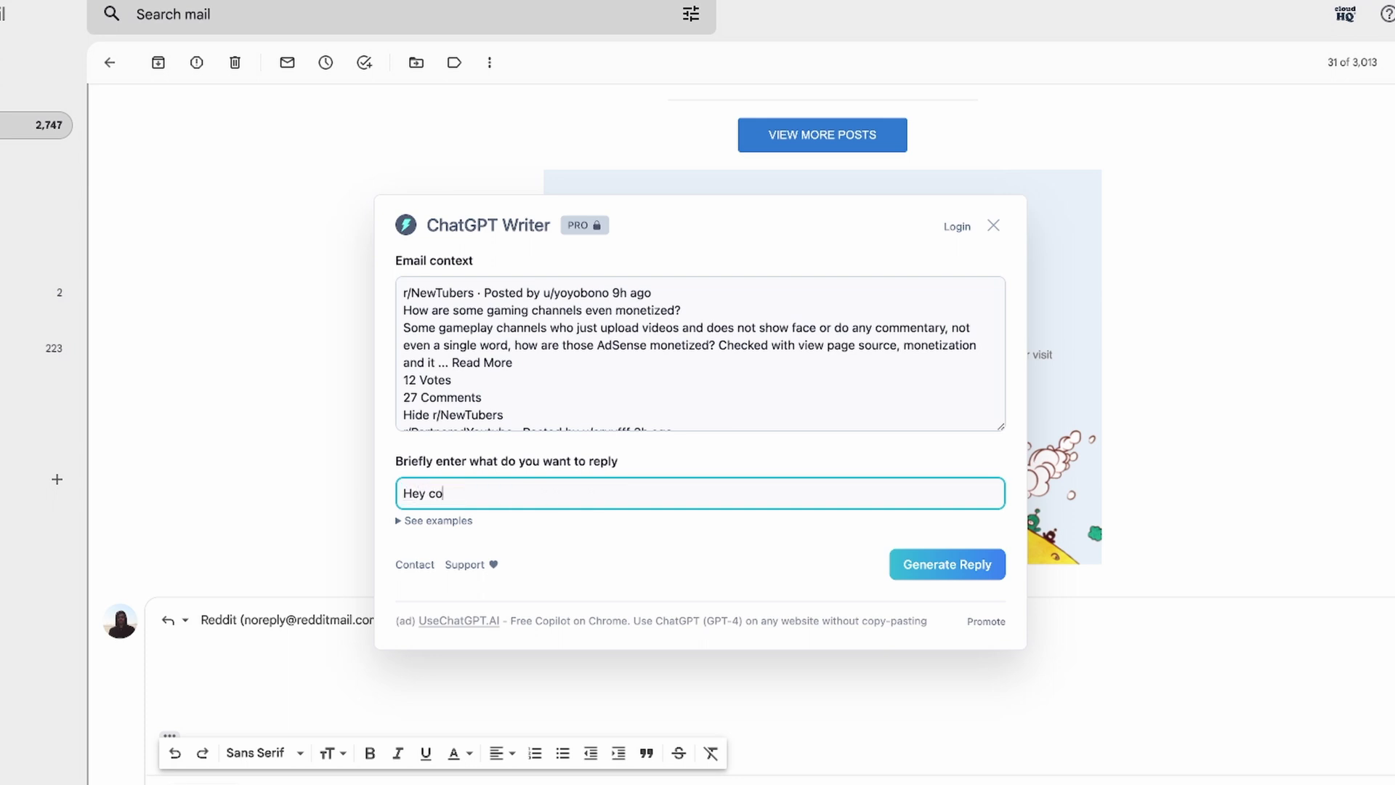
type("ol, not interested.")
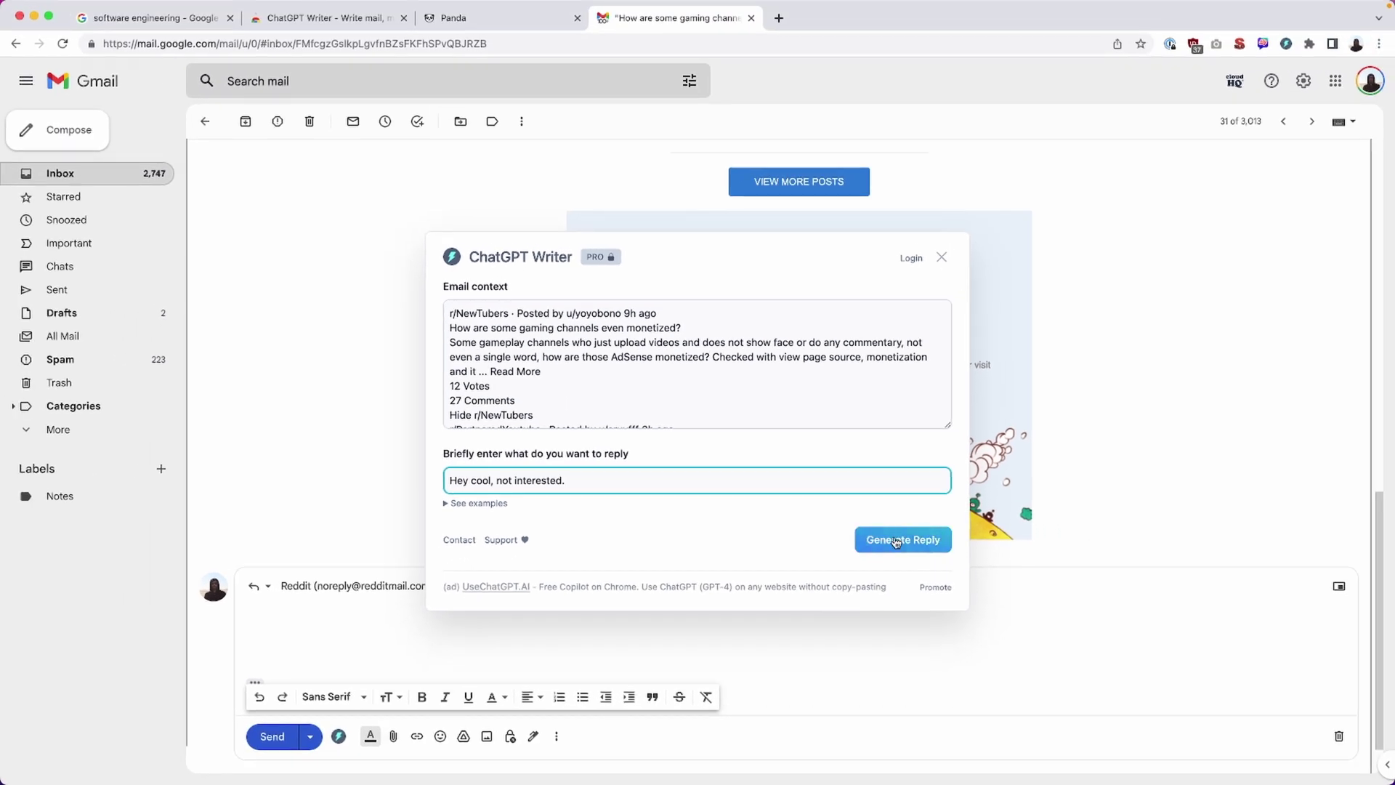
left_click(896, 542)
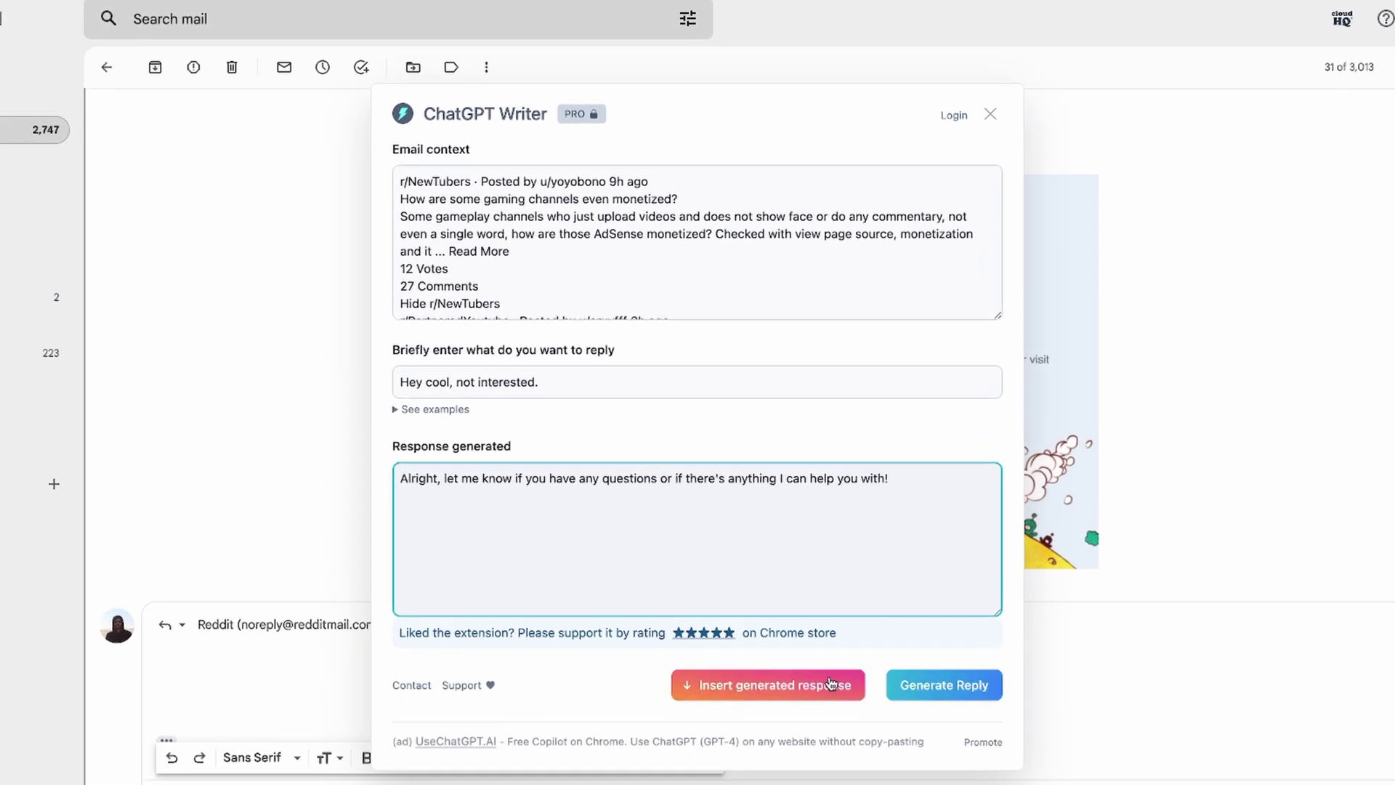
left_click(831, 683)
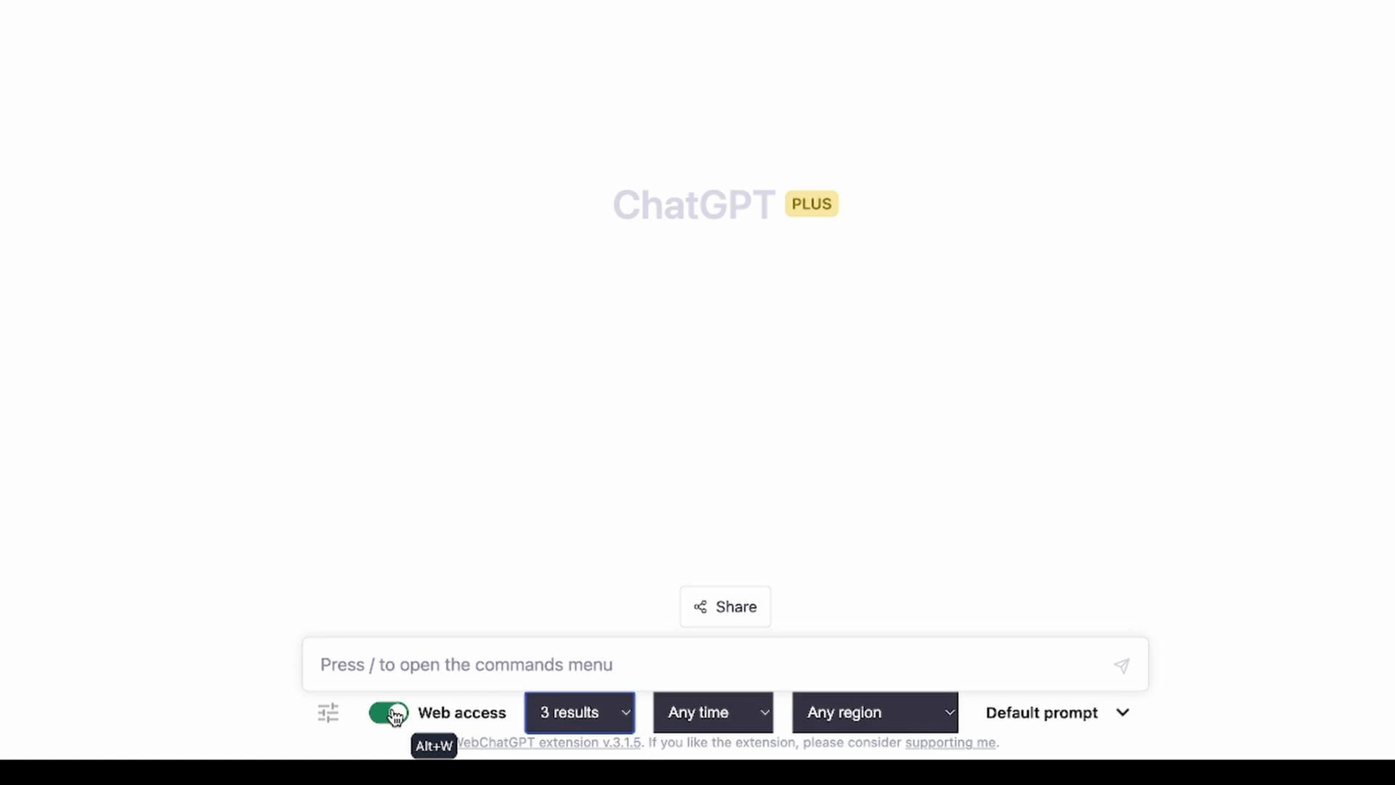
Look through the WebChatGPT options for result count, time range, region and prompt, leaving each one as it is.
left_click(573, 711)
scroll(582, 670, "down", 5)
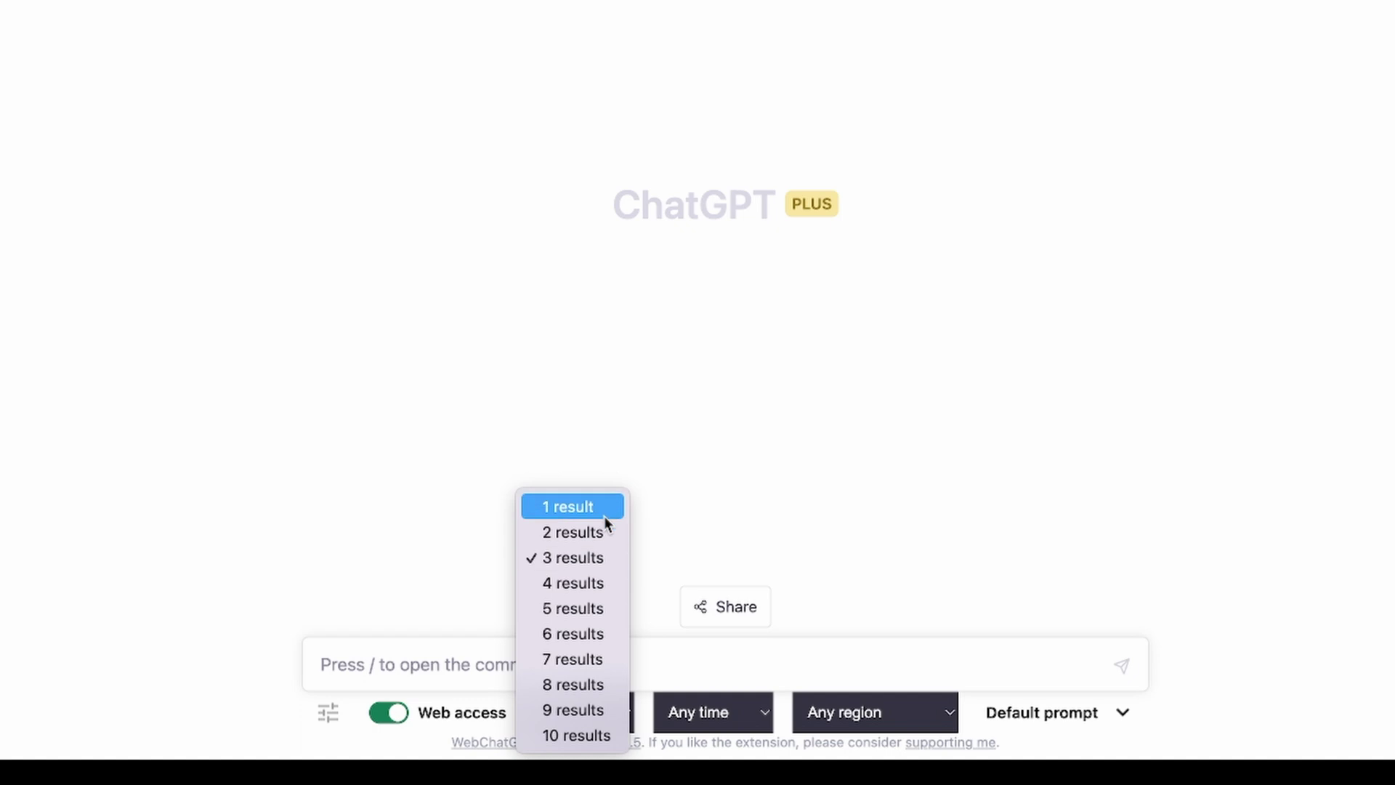
left_click(845, 584)
left_click(730, 714)
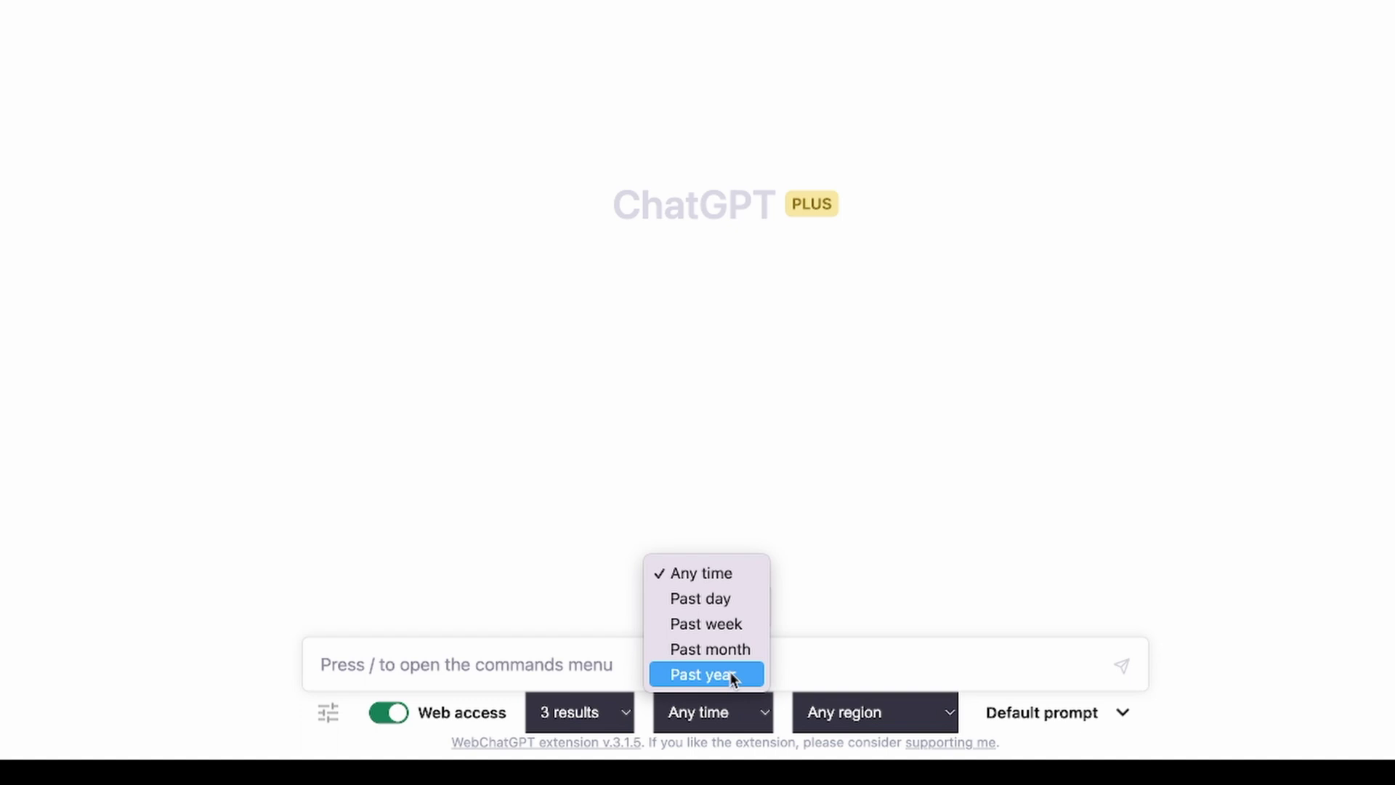
left_click(872, 714)
left_click(872, 713)
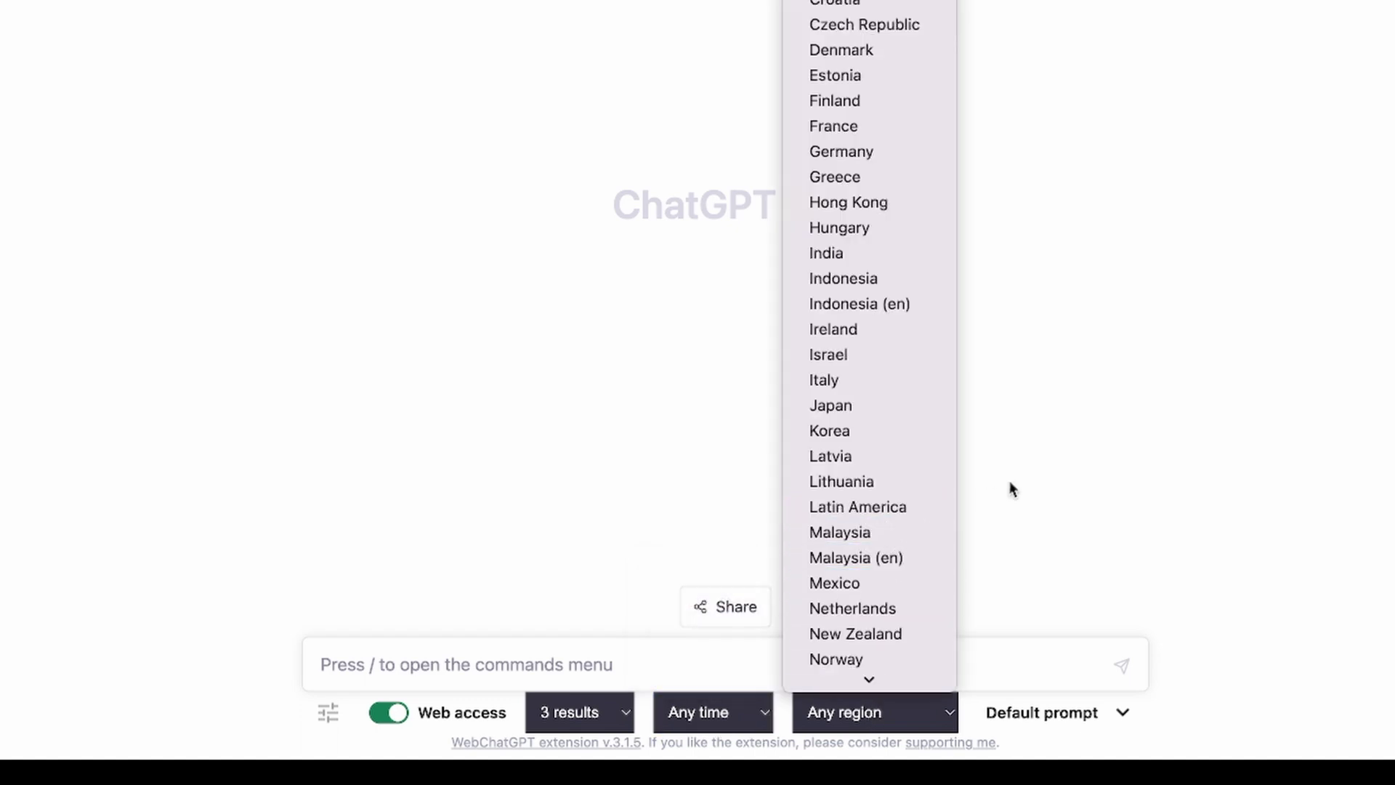
left_click(1074, 455)
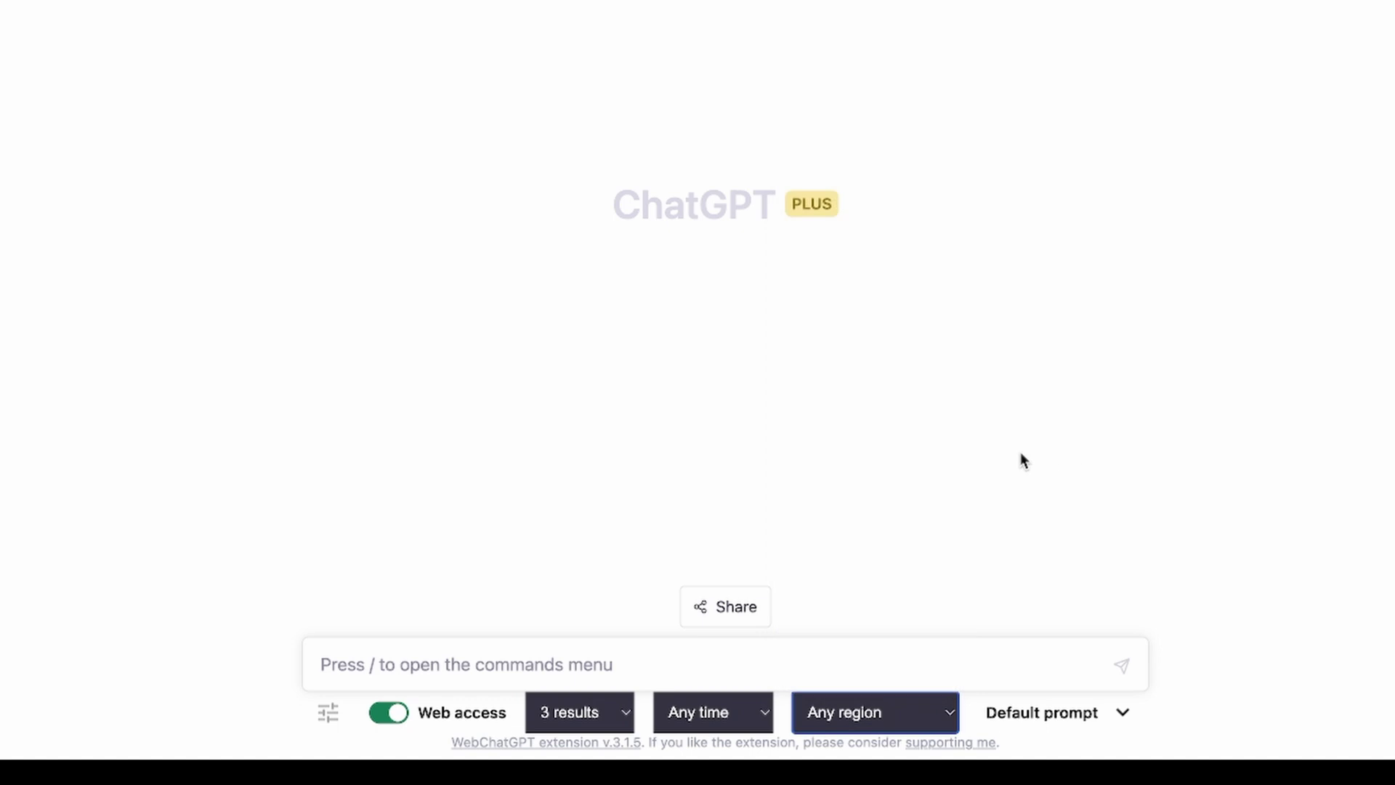
left_click(1074, 716)
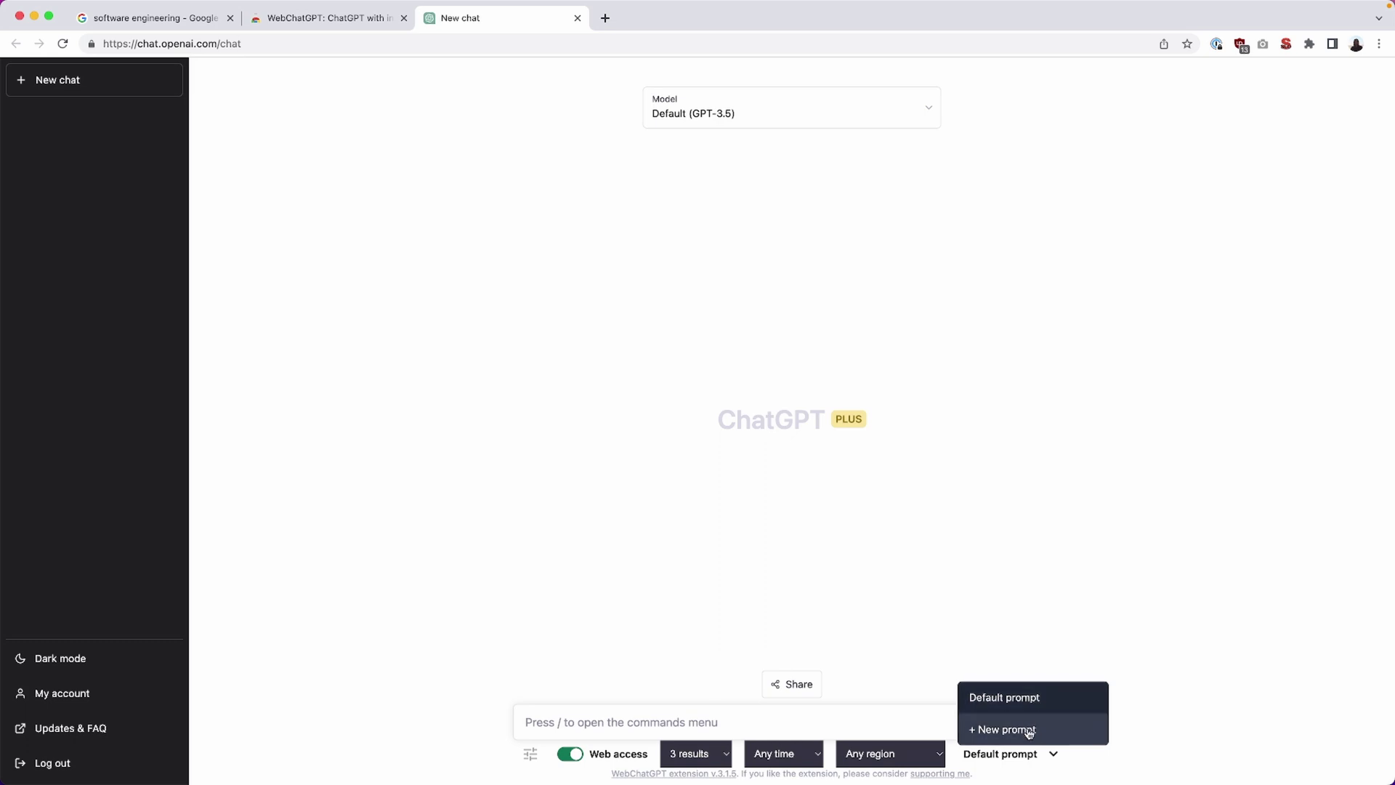
Compose the message "/site:twitter.com news" with the WebChatGPT site command.
type("/")
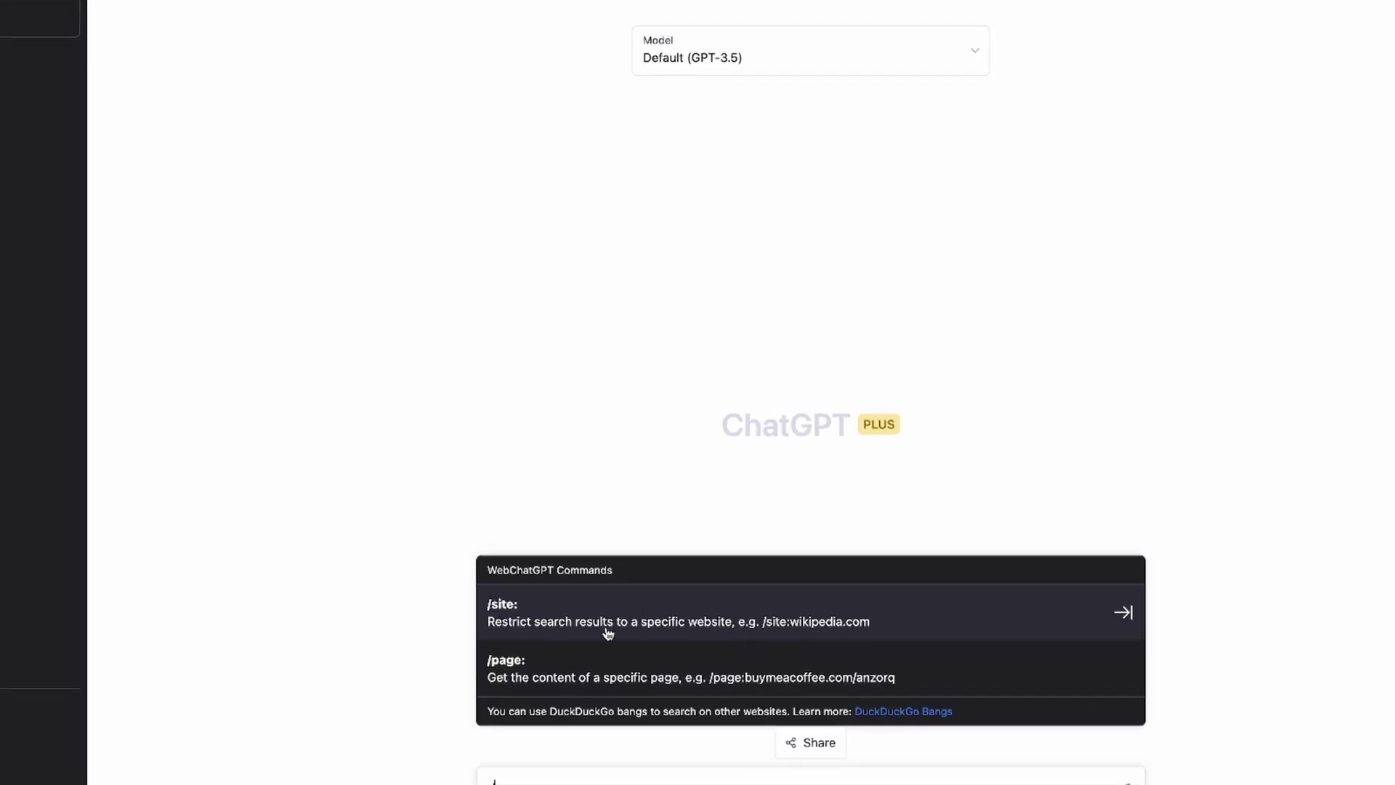
left_click(619, 581)
type("twitter.com ")
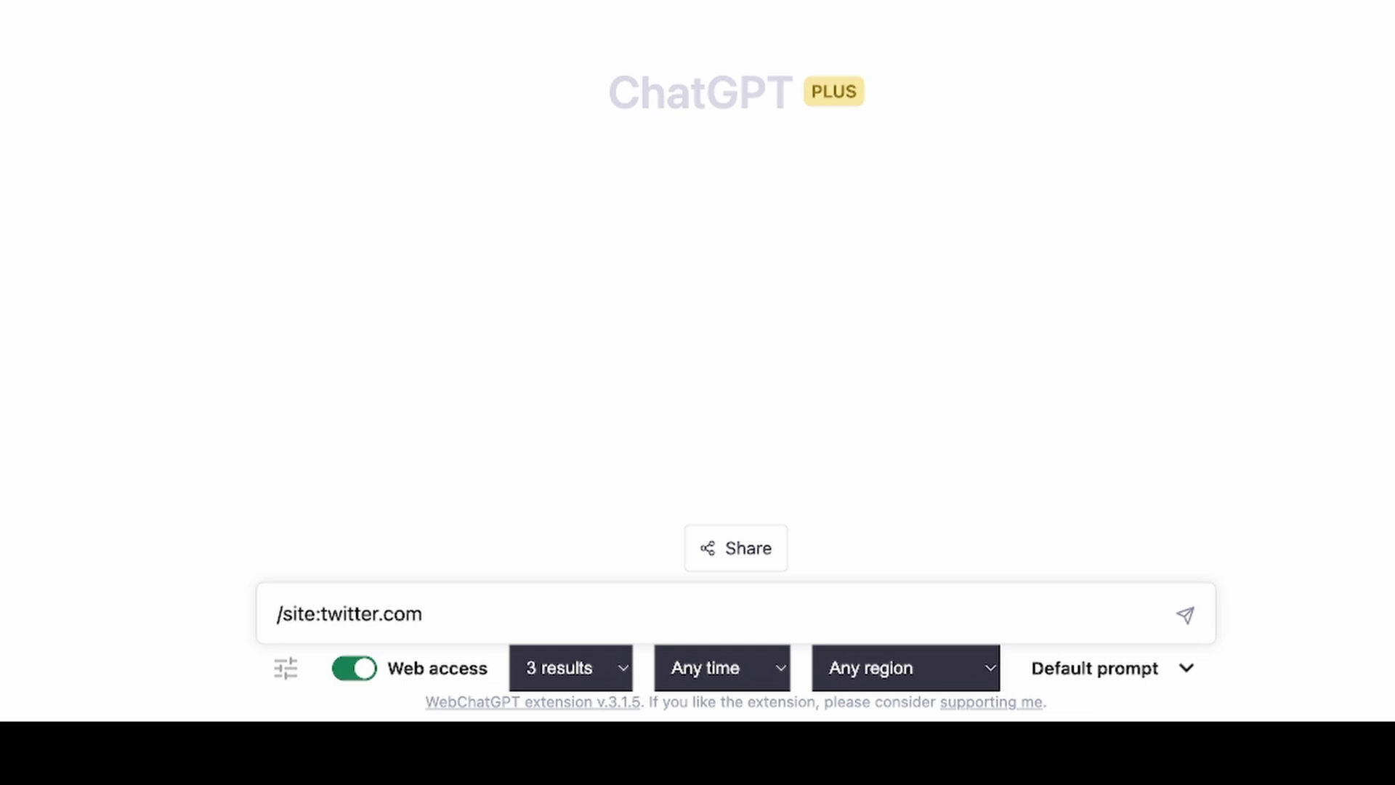
type("news")
Limit the web results to the past day and send the message.
left_click(721, 683)
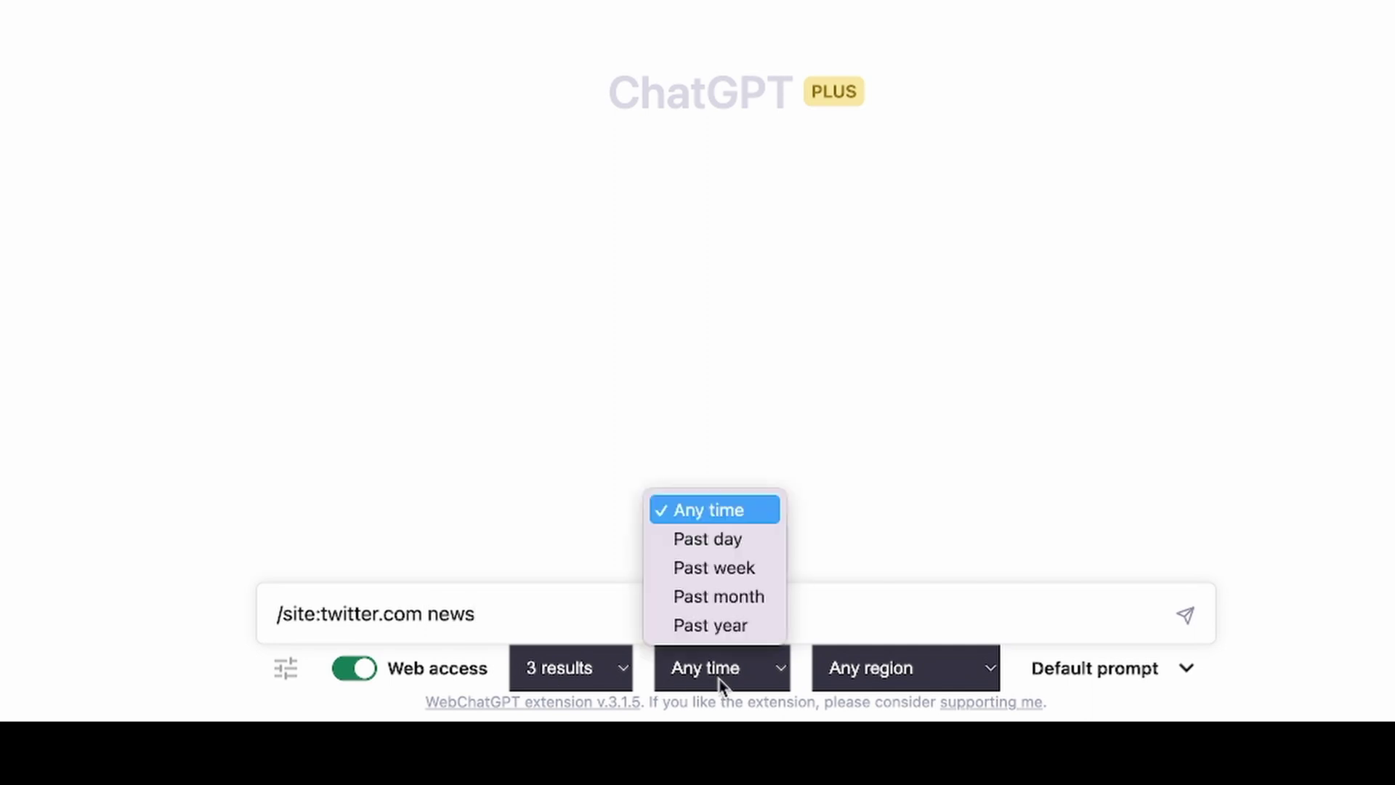
left_click(730, 543)
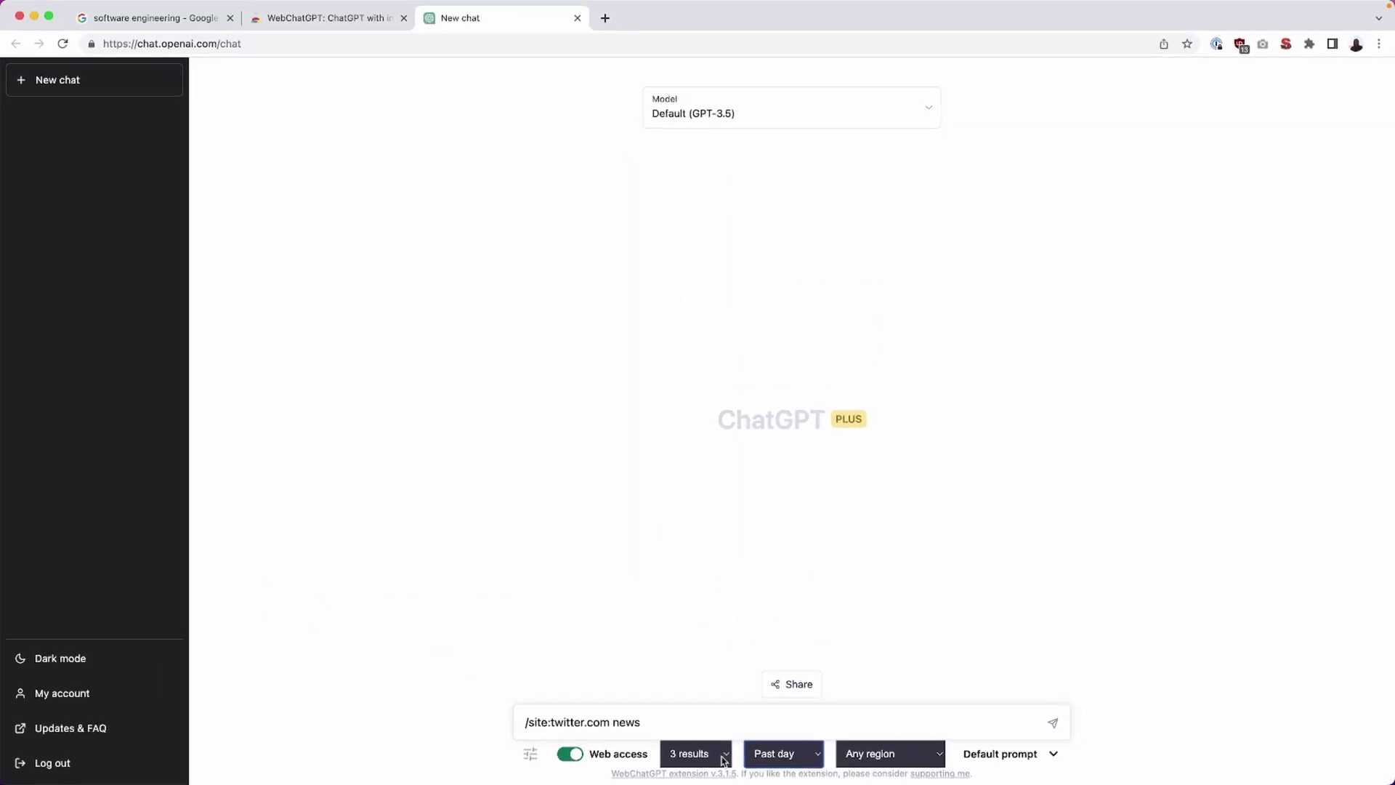
left_click(1051, 723)
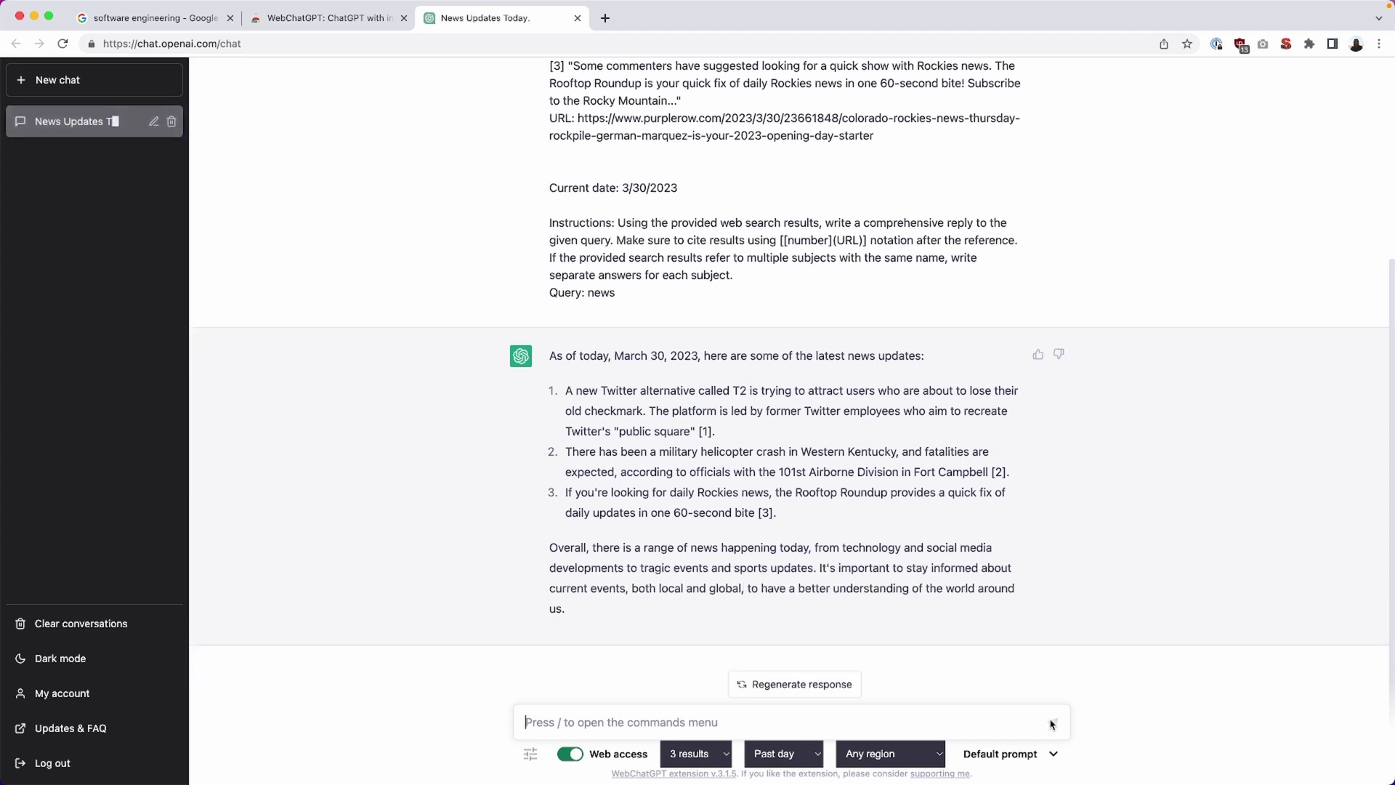
Examine the expanded prompt's web search results, current date, instructions, query and citation notation, as well as the reply below.
scroll(742, 414, "up", 3)
scroll(741, 414, "up", 1)
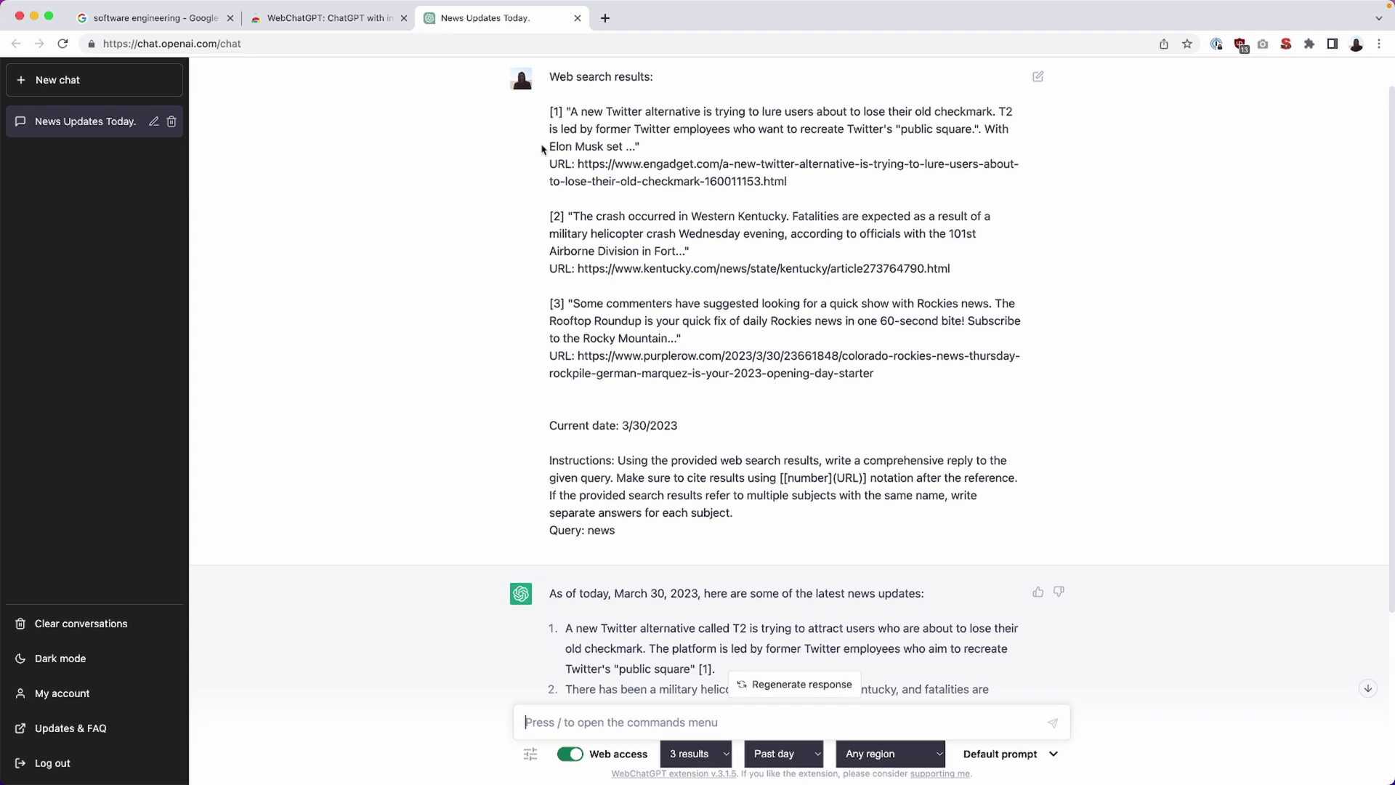
left_click_drag(546, 112, 998, 379)
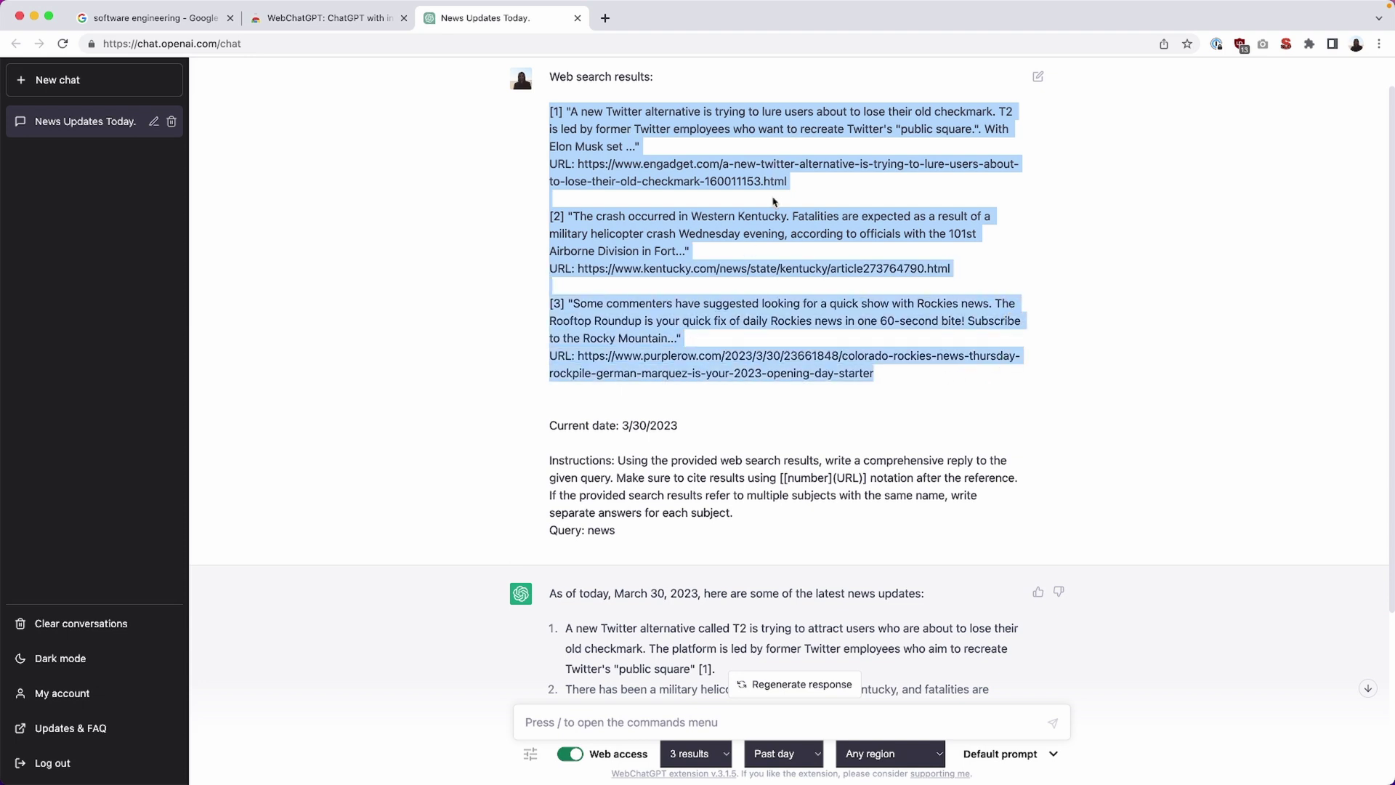
scroll(513, 267, "down", 3)
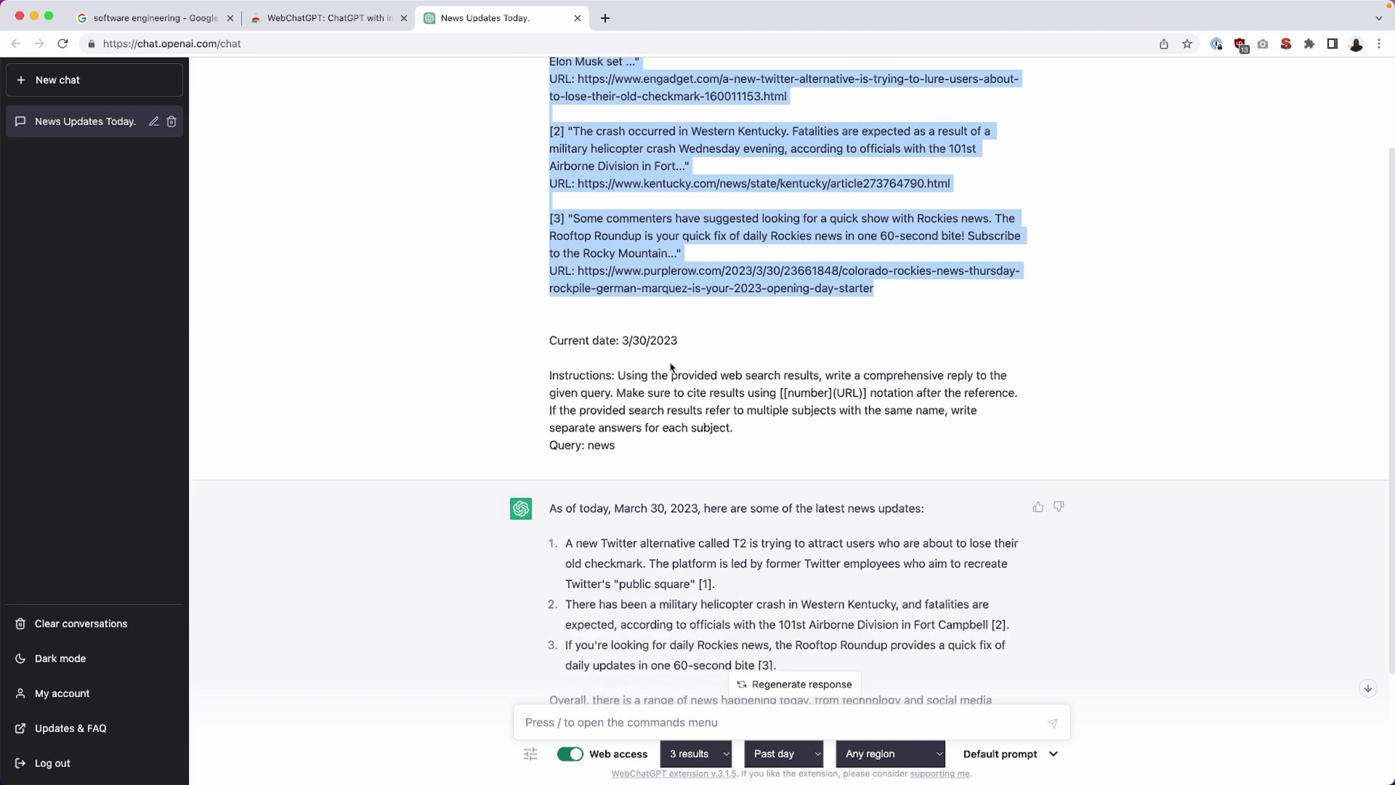
double_click(668, 342)
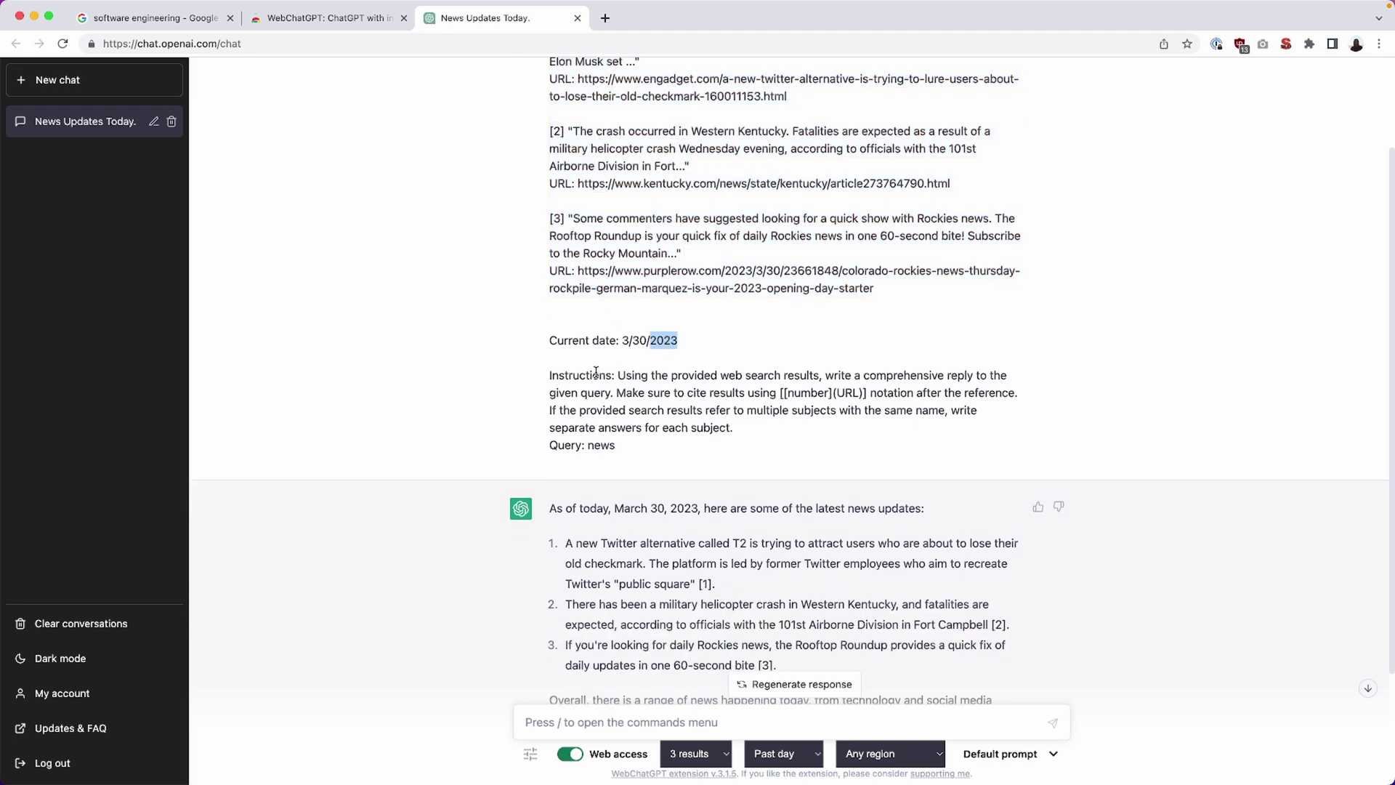
left_click_drag(552, 375, 759, 449)
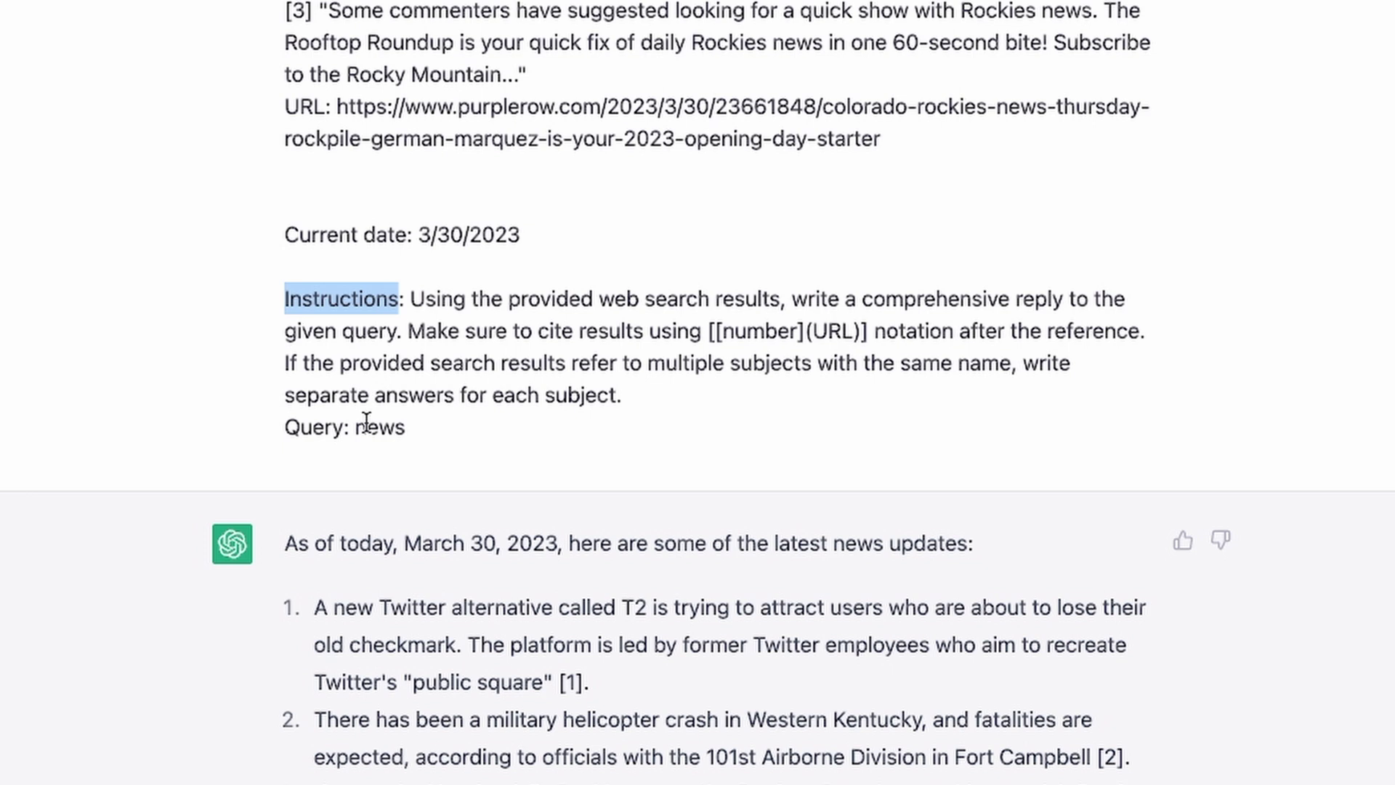
double_click(336, 430)
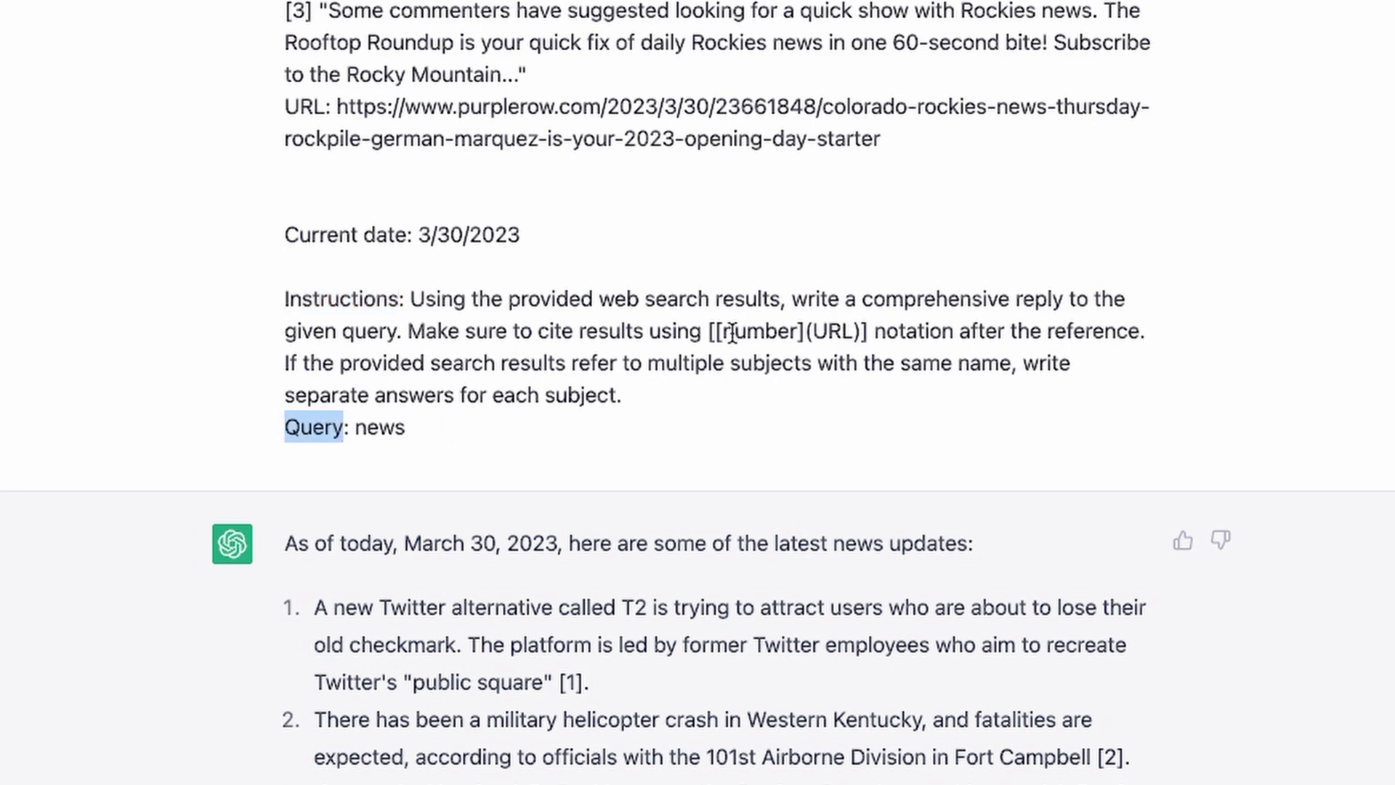
left_click_drag(708, 331, 869, 331)
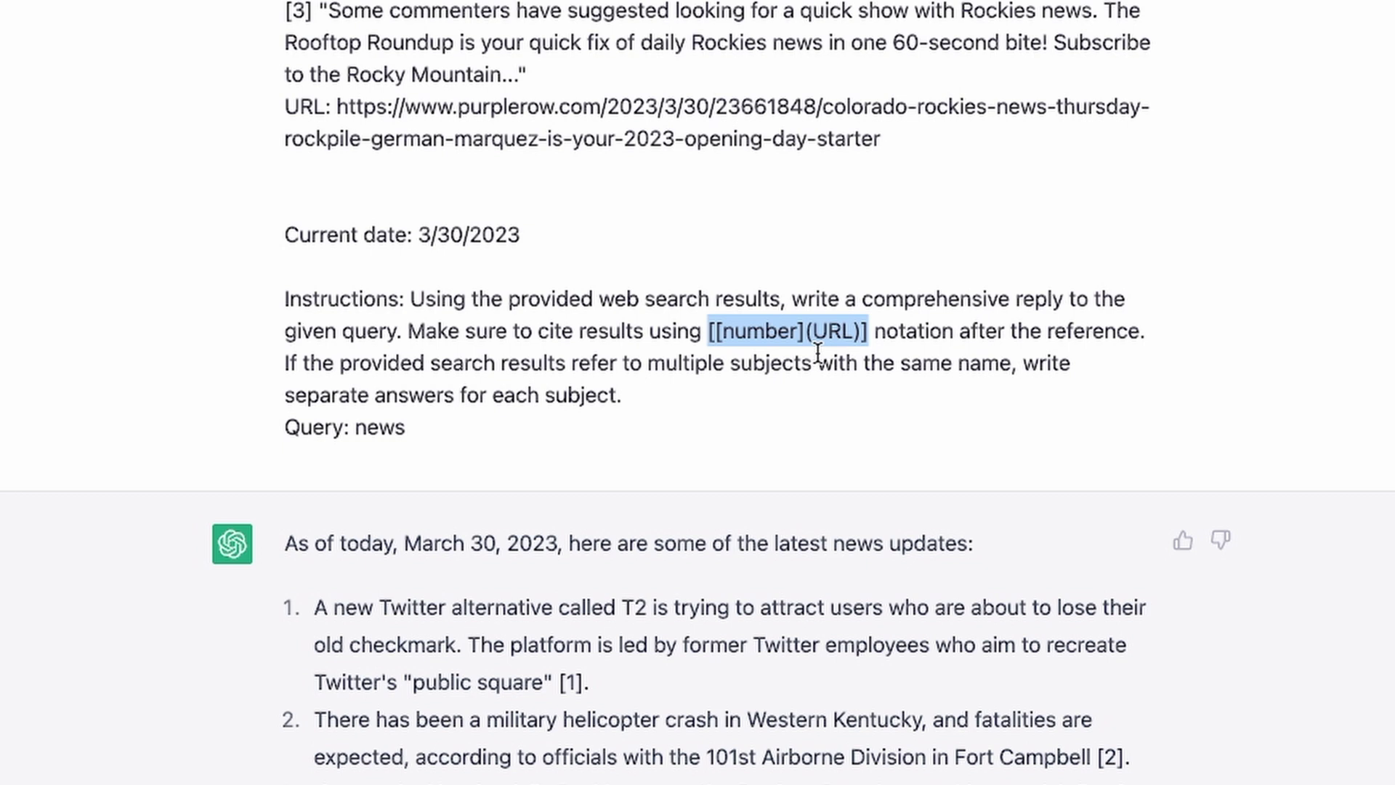
scroll(817, 354, "down", 3)
scroll(819, 353, "down", 1)
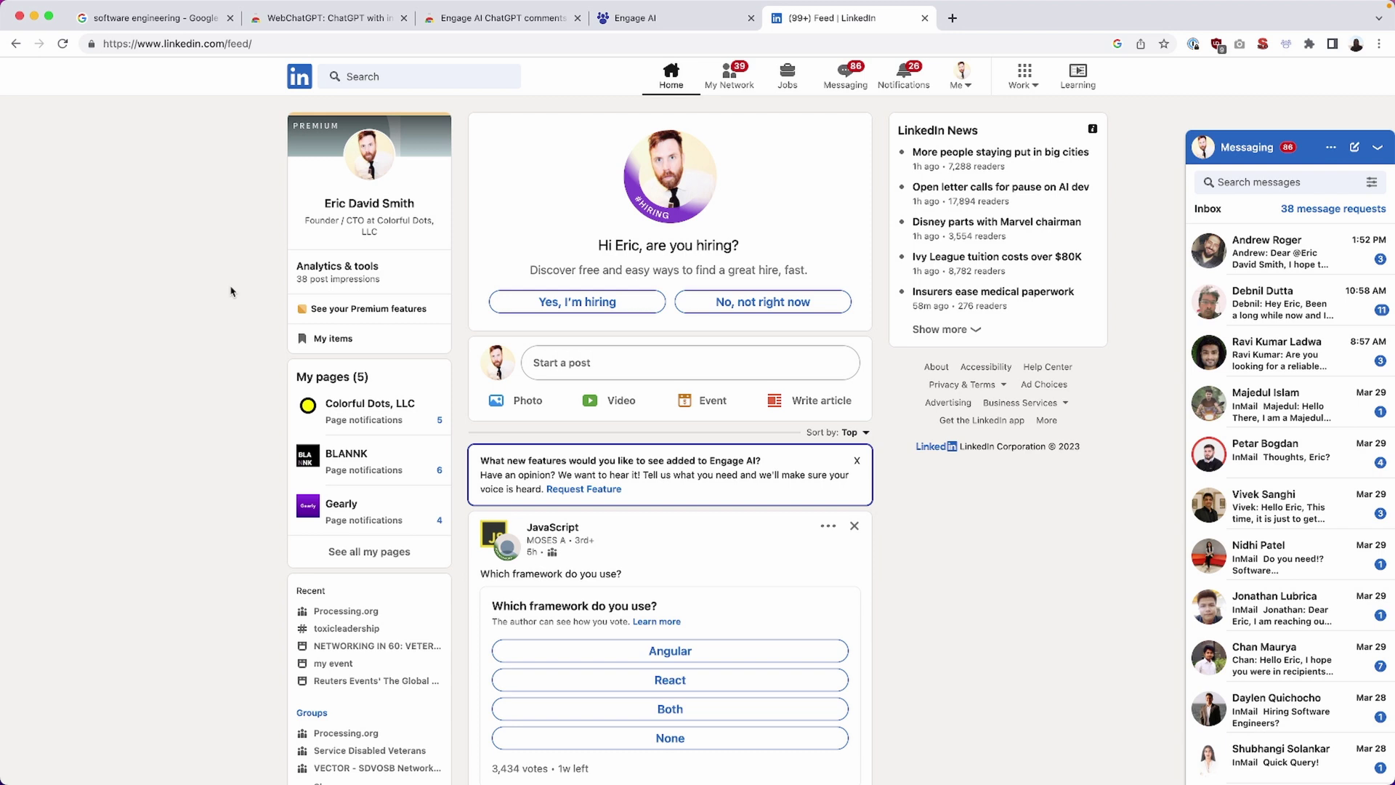
Open the comment box under the leadership influence post in the LinkedIn feed and generate a Friendly comment with Engage AI.
scroll(231, 291, "down", 6)
scroll(231, 292, "down", 11)
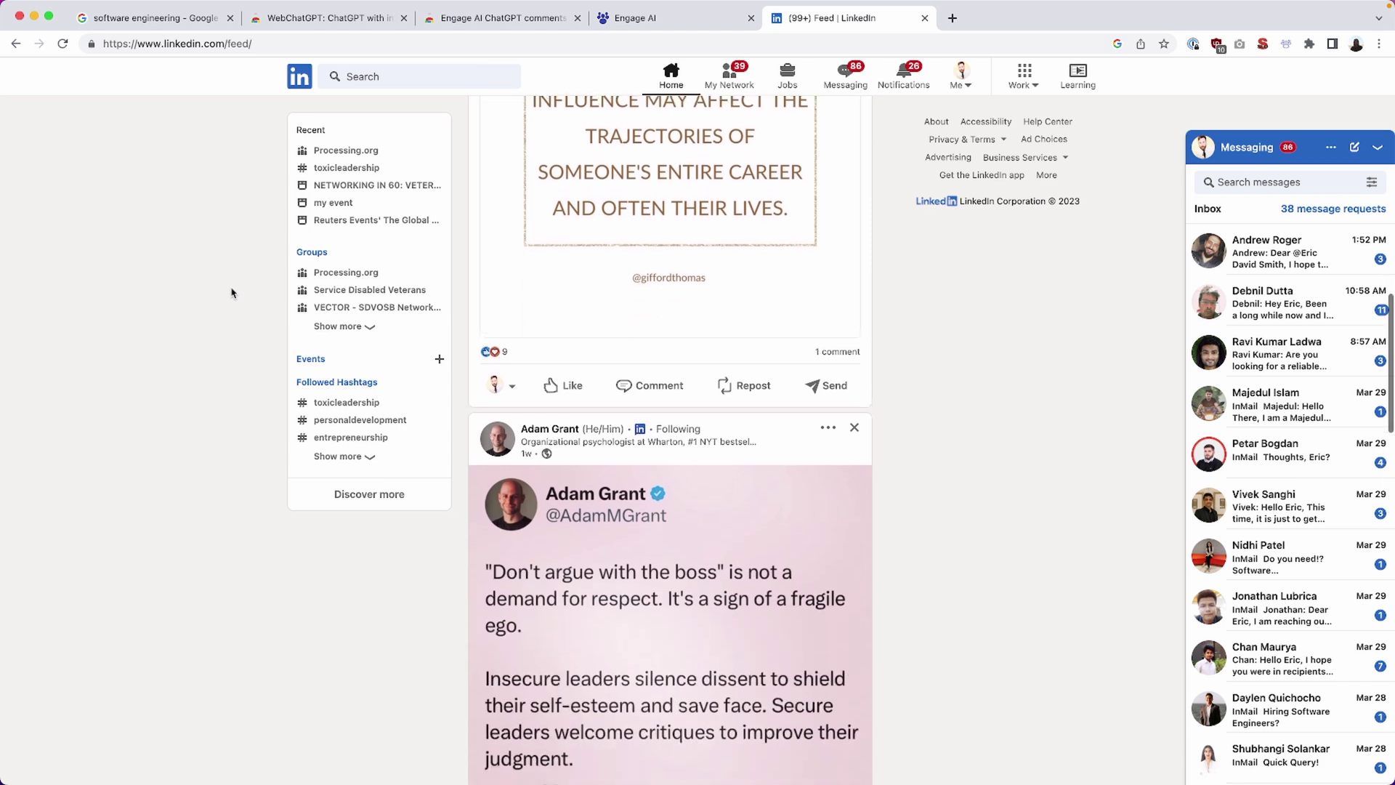
left_click(675, 382)
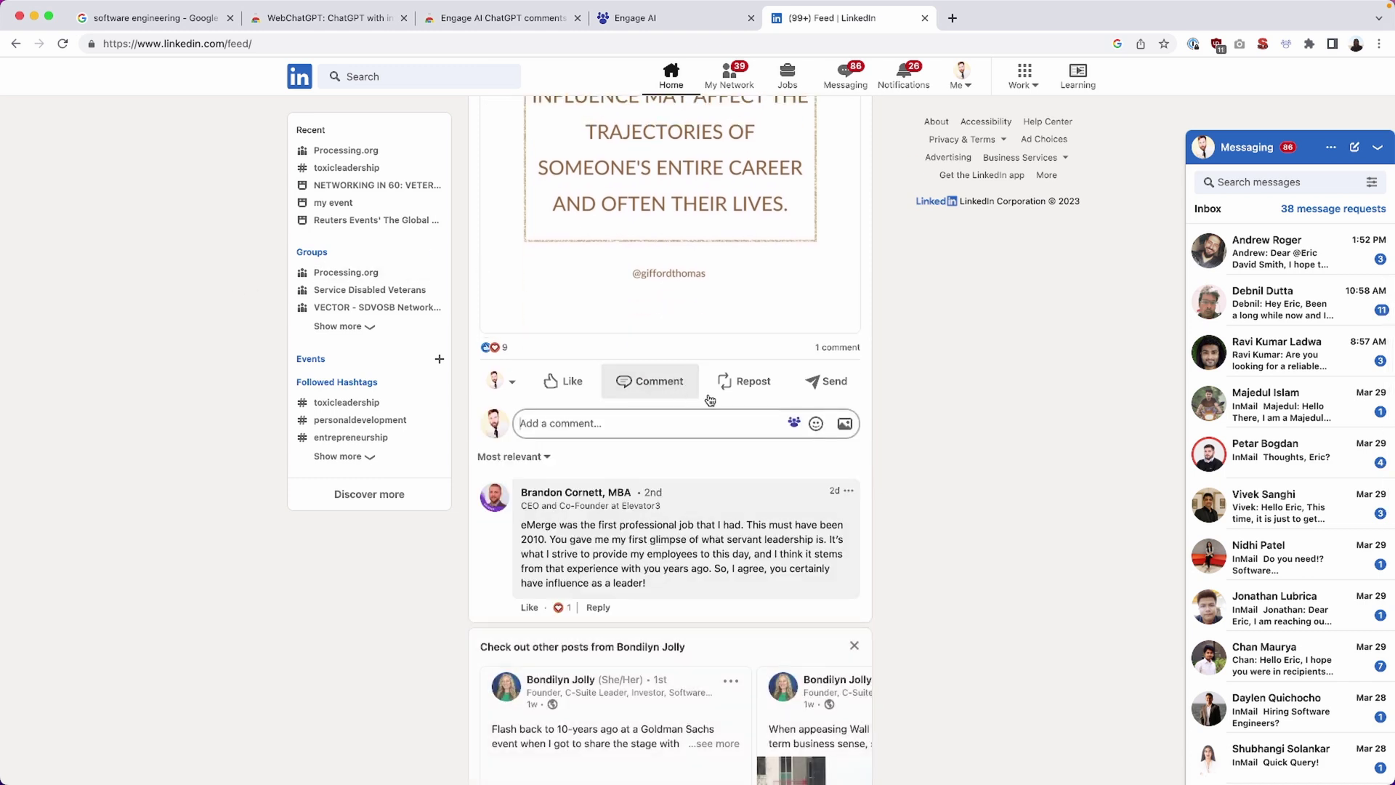
left_click(794, 422)
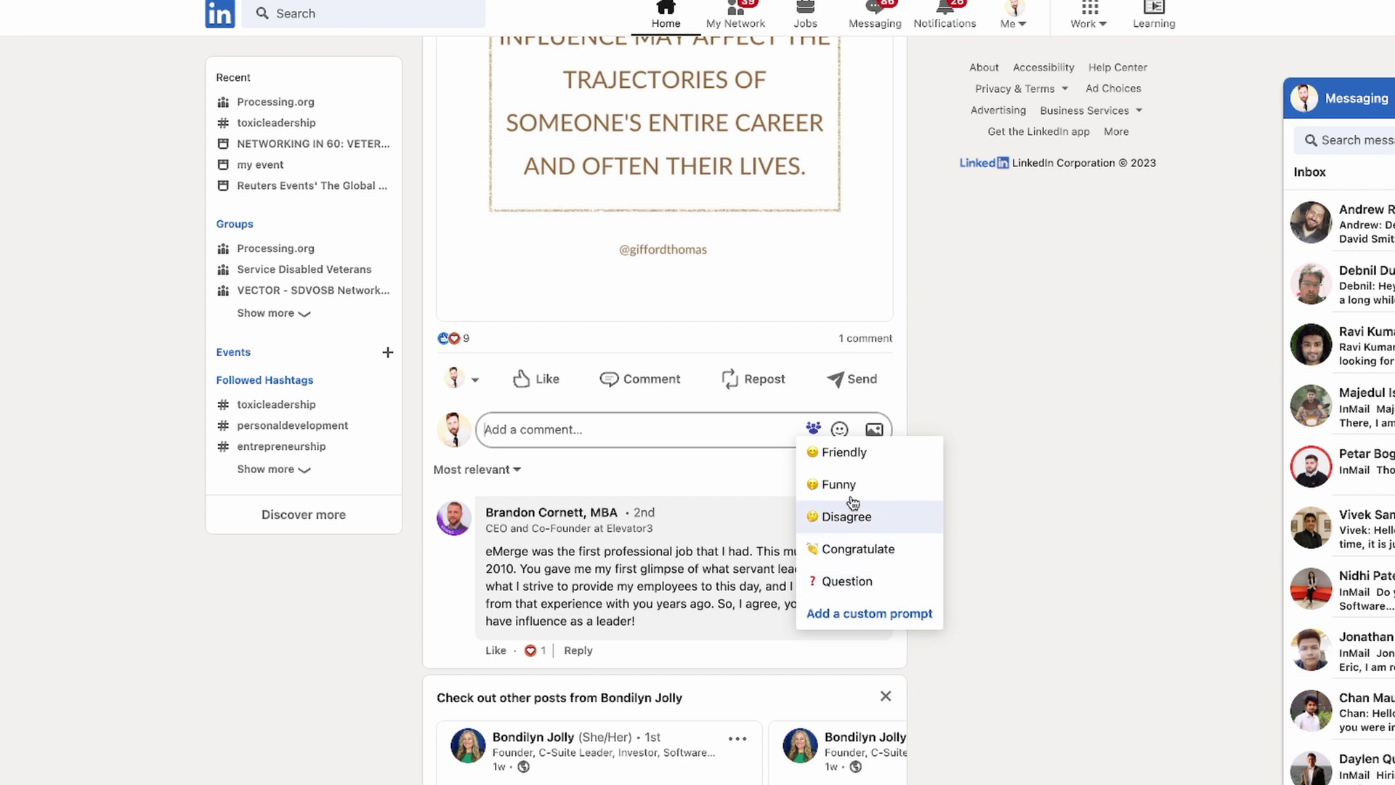
left_click(854, 454)
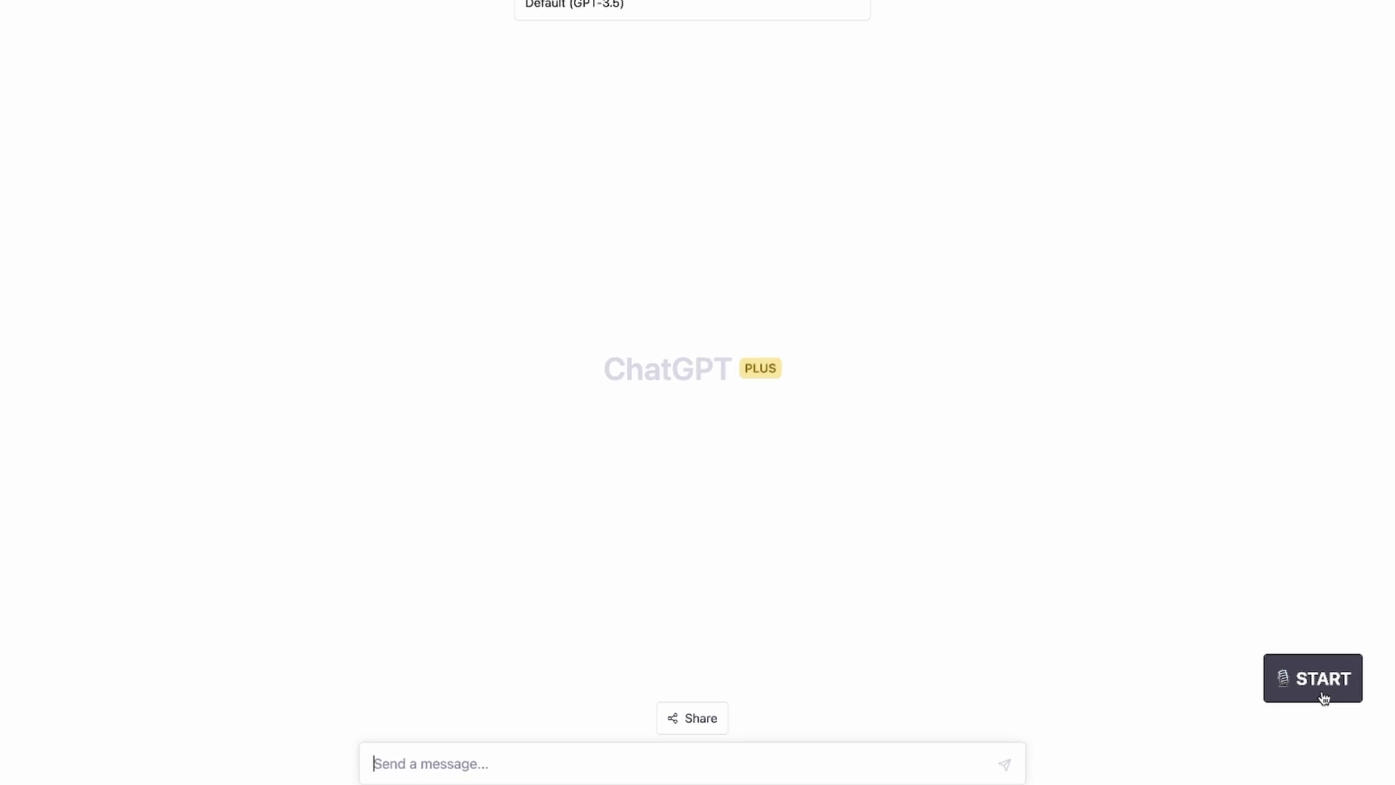
Start the voice control extension in a new ChatGPT chat and turn off its spoken output.
left_click(1323, 697)
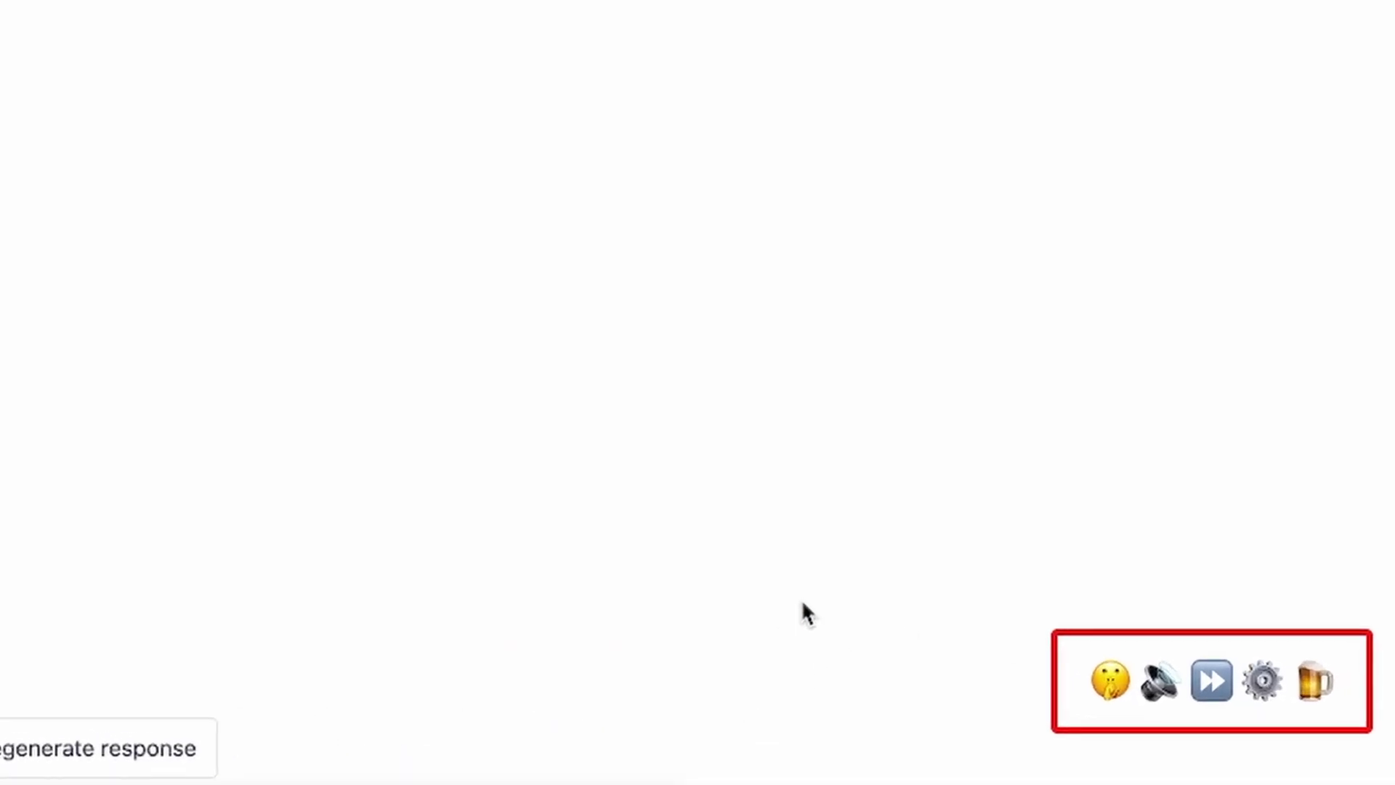
left_click(1158, 681)
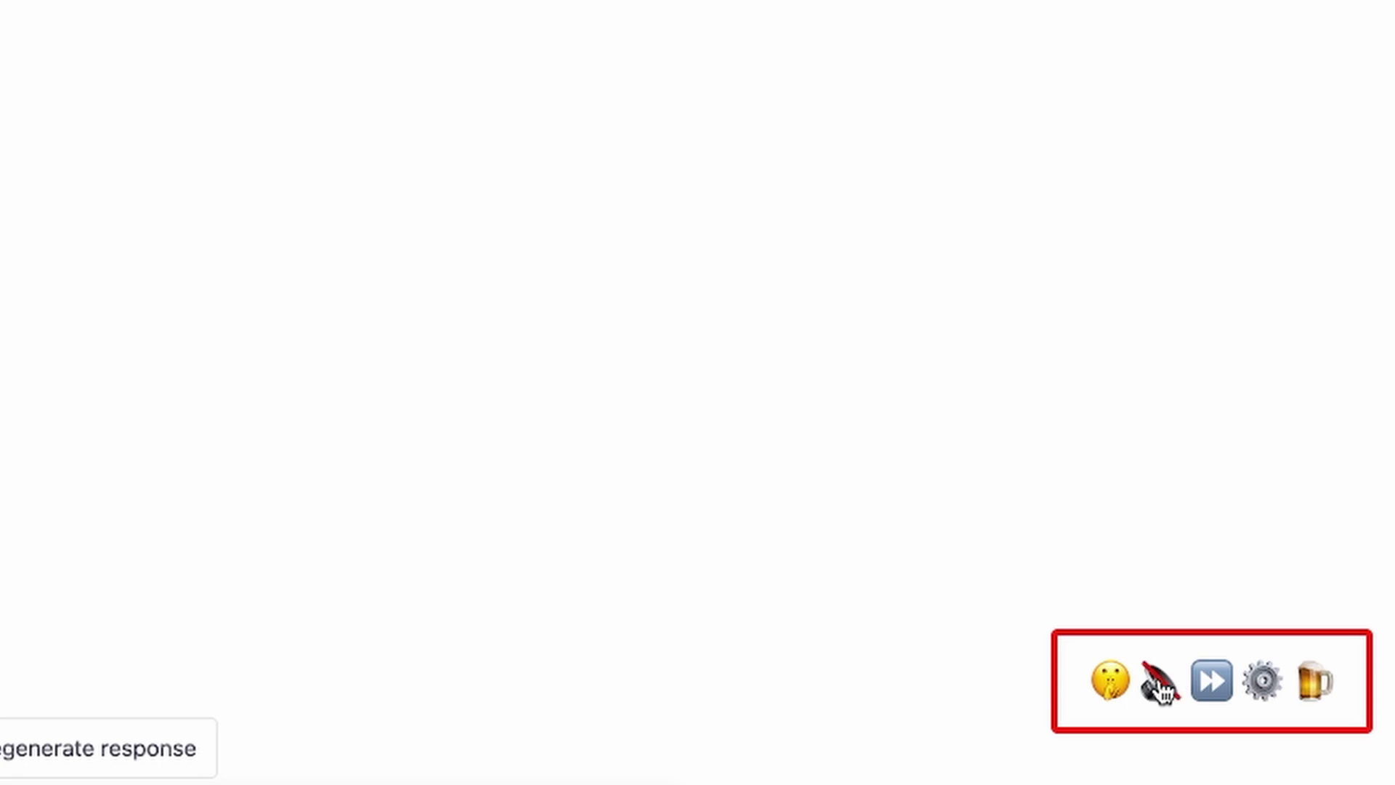